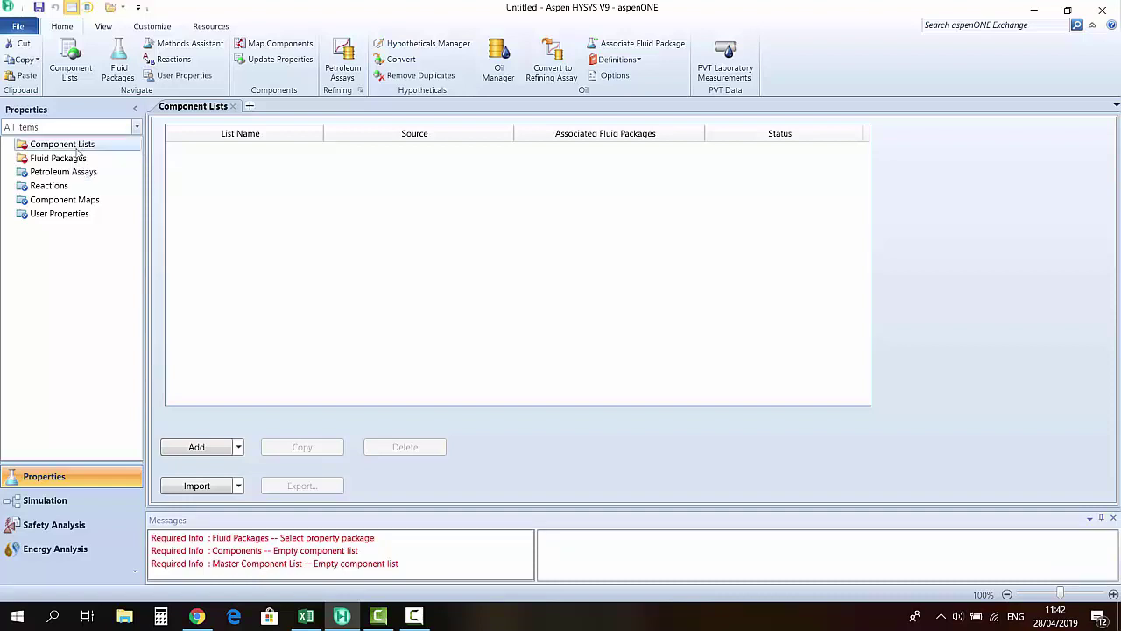
Create a new HYSYS component list and add H2S to it as a pure component
click(75, 157)
click(75, 145)
click(197, 448)
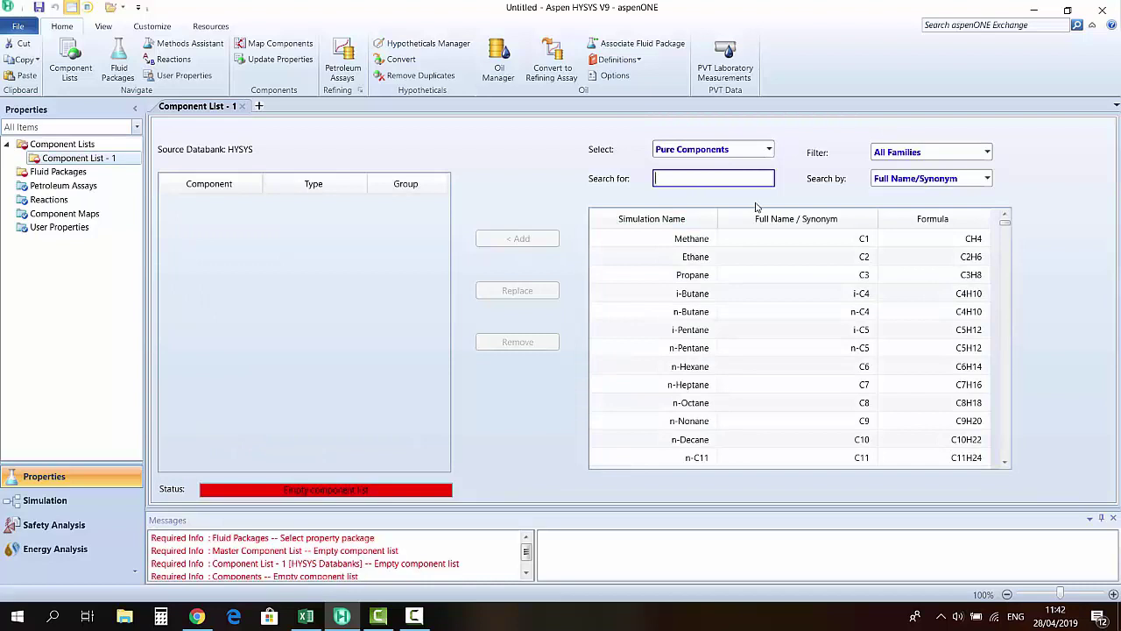
text(H3)
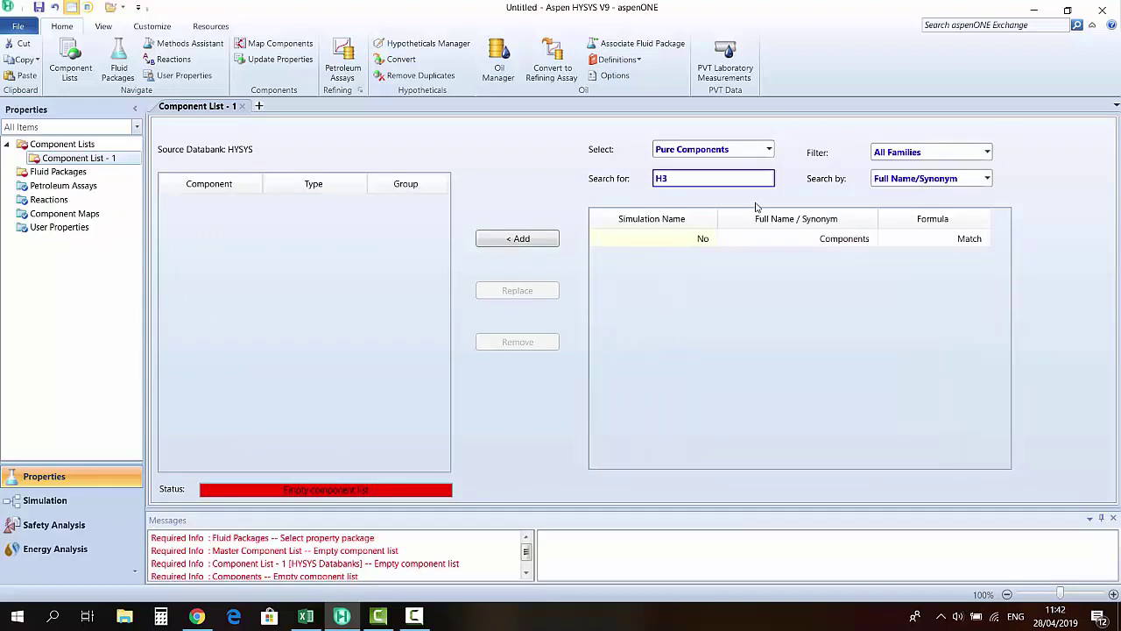
key(BackSpace)
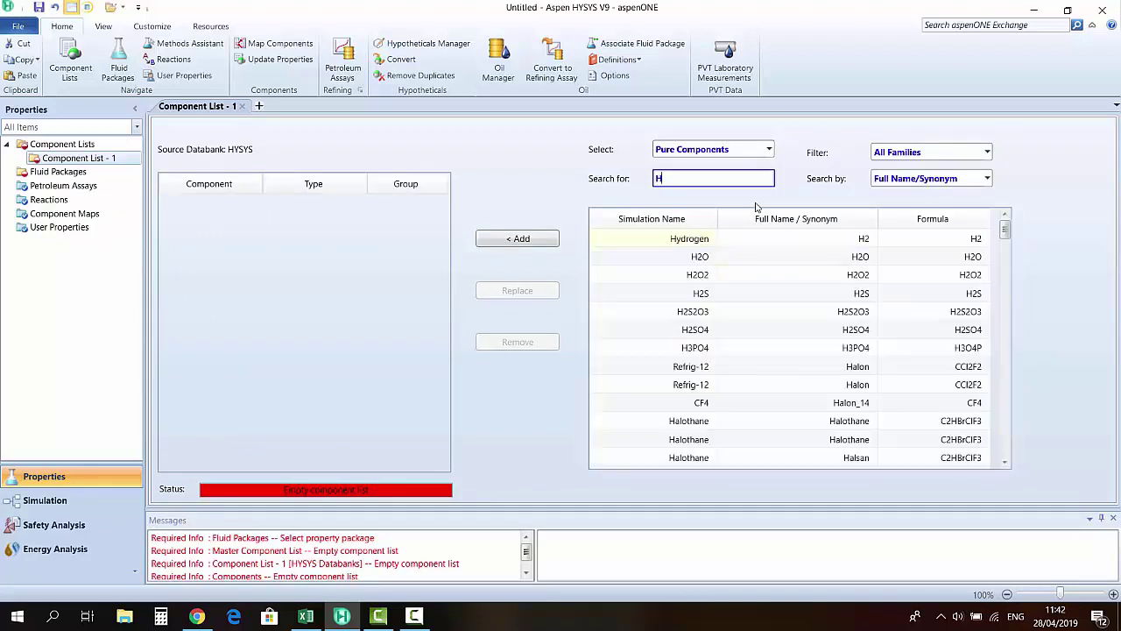
text(2S)
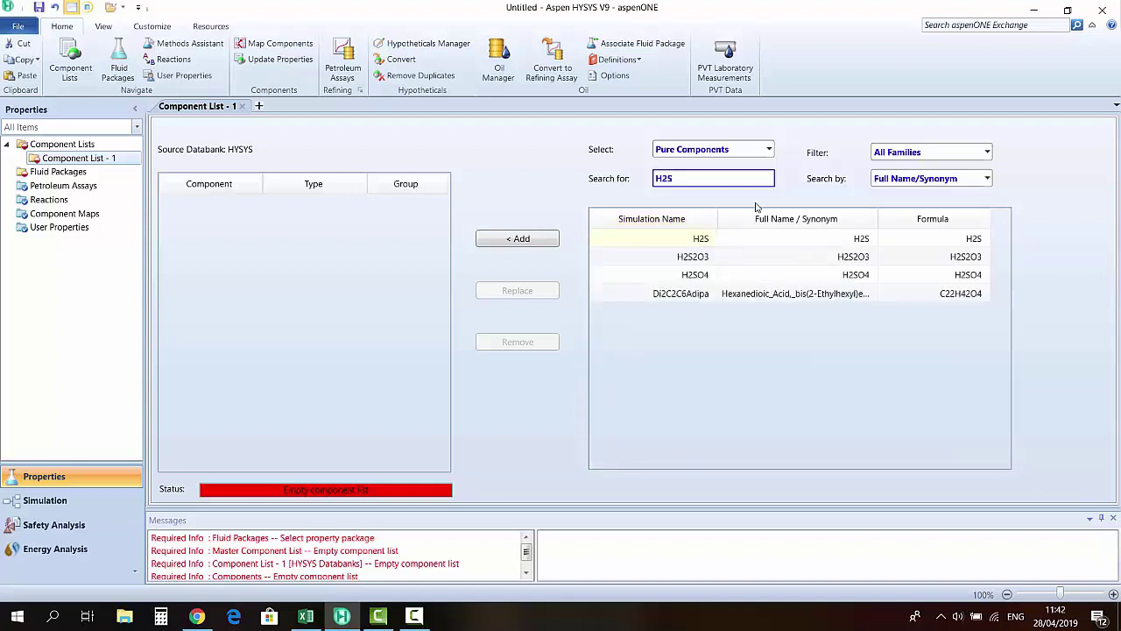
key(Return)
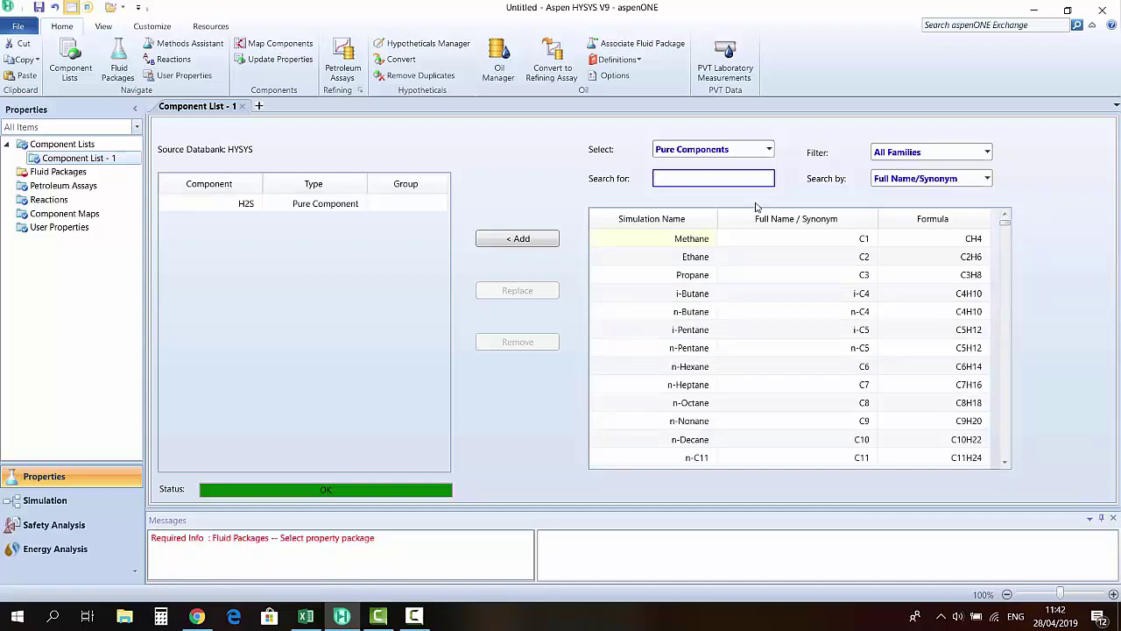
Find ammonia by its formula NH3 among the pure components and add it to the component list
text(amo)
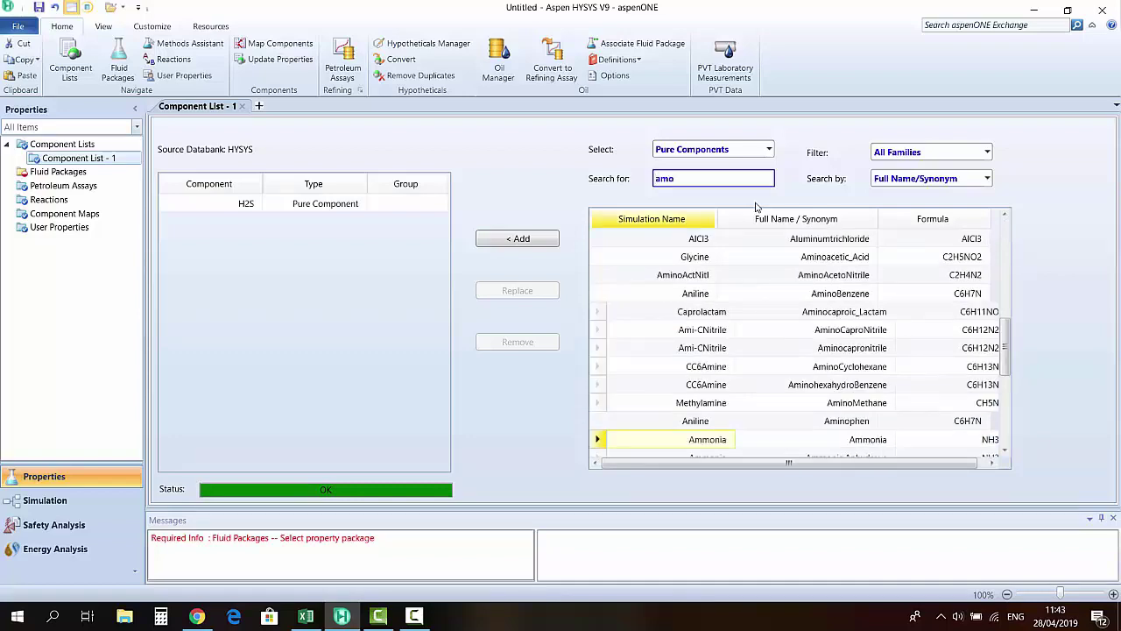
key(BackSpace)
text(moni)
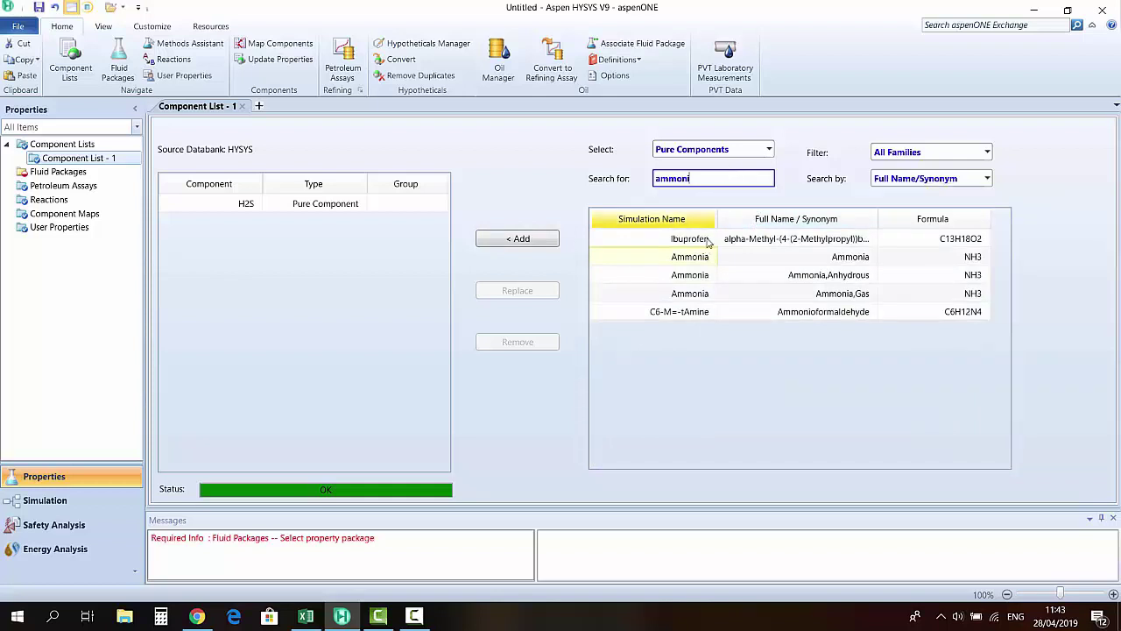
key(BackSpace)
key(BackSpace)
key(BackSpace)
key(BackSpace)
key(BackSpace)
key(BackSpace)
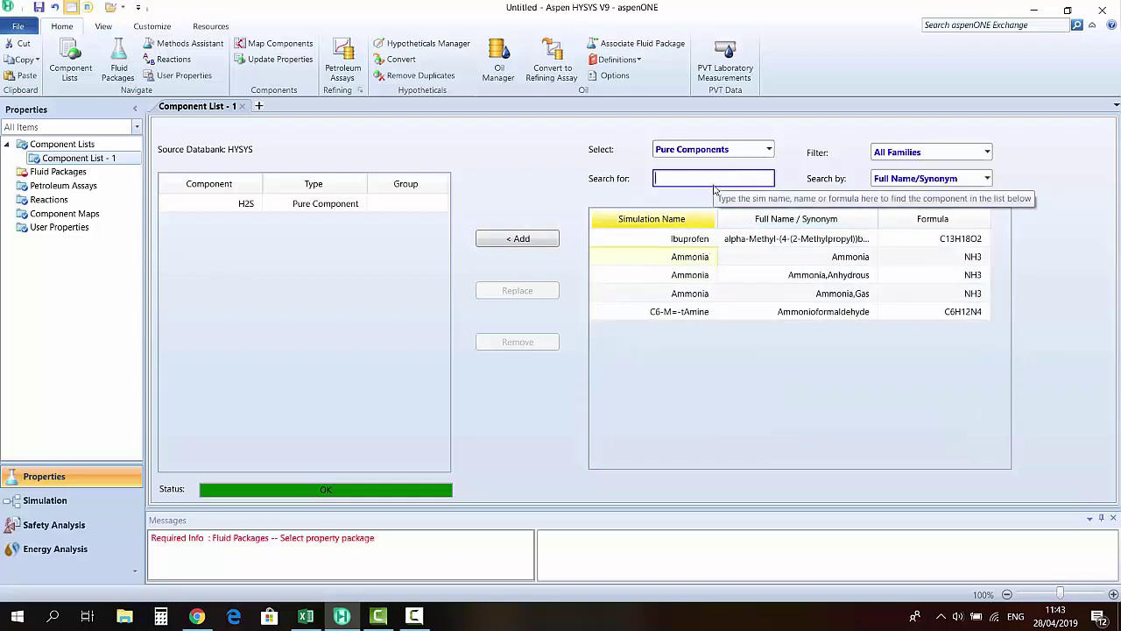
text(nh3)
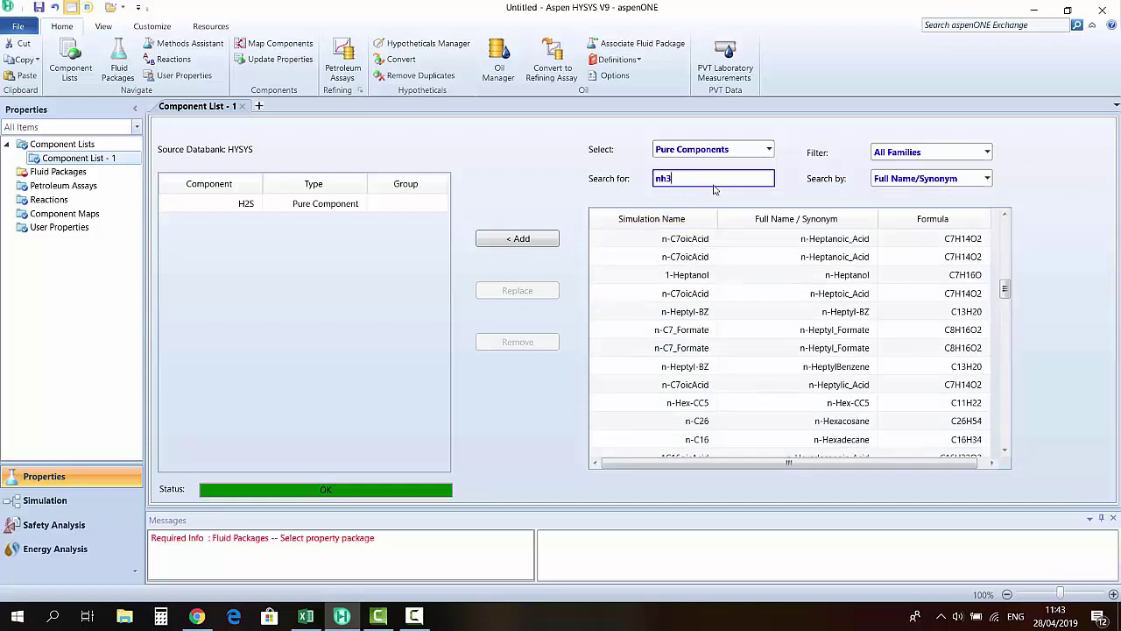
key(Return)
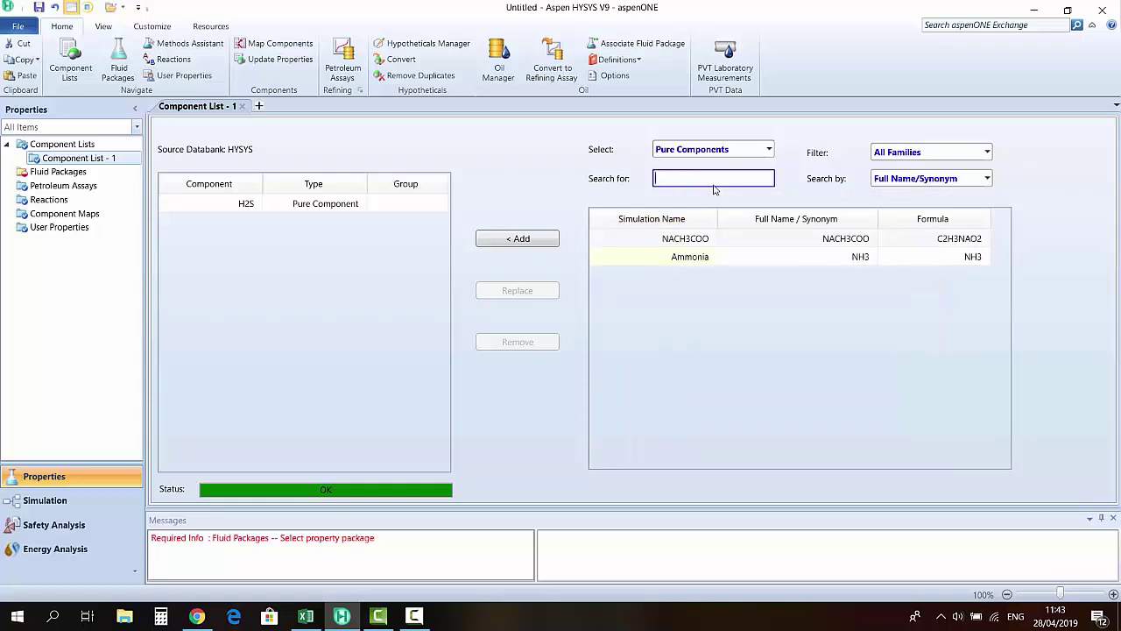
Find water by its formula H2O among the pure components and add it to the component list
text(a)
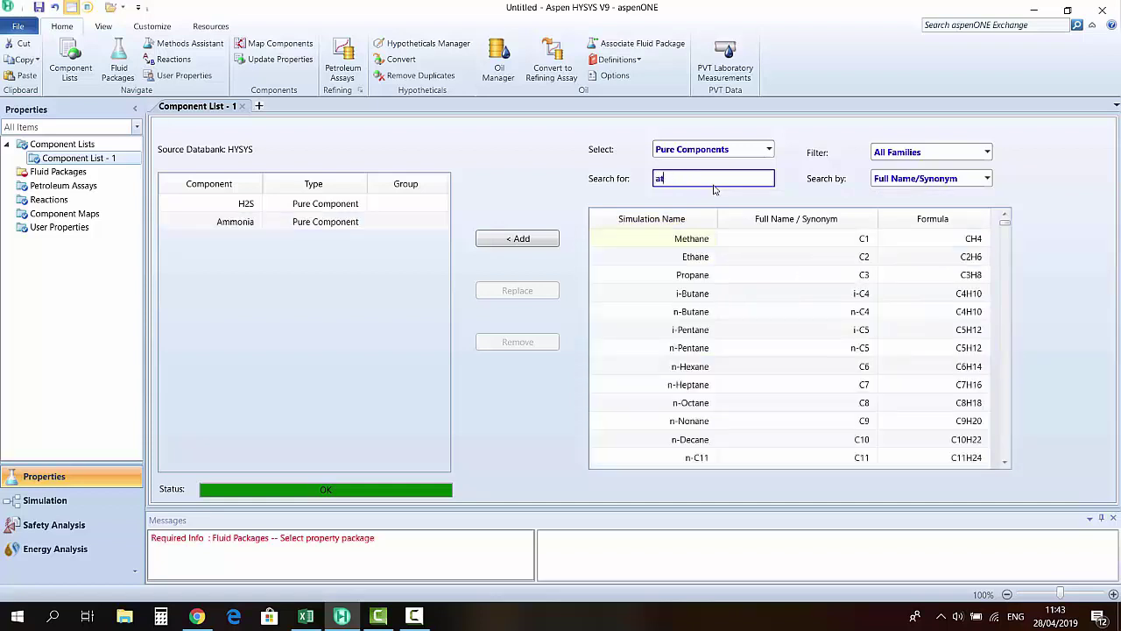
text(t)
key(BackSpace)
key(Home)
text(wat)
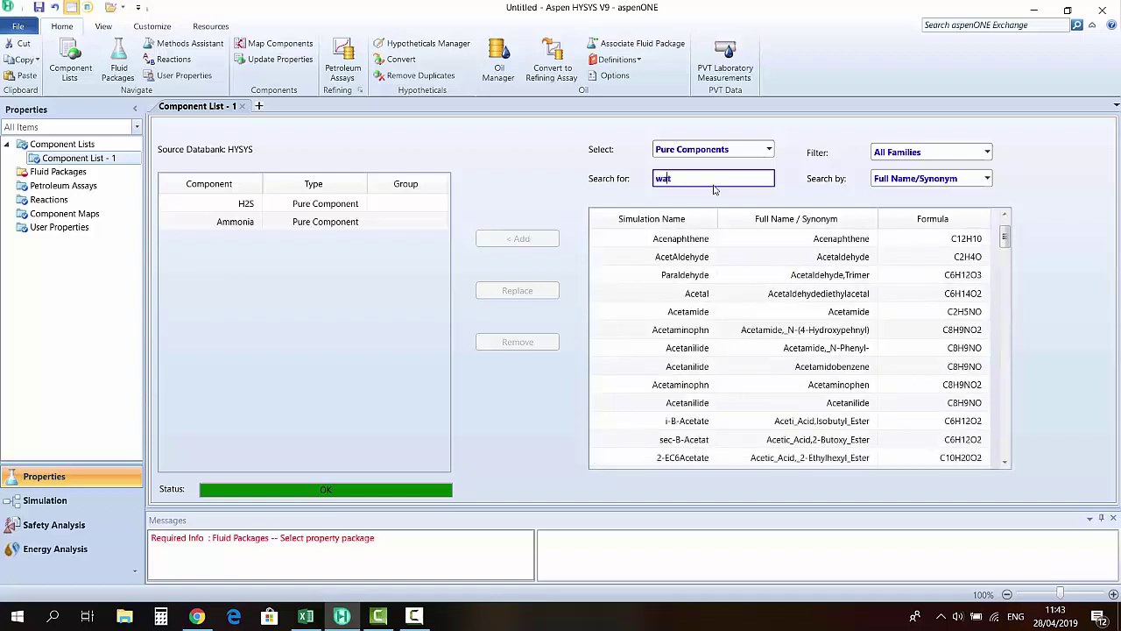
text(er)
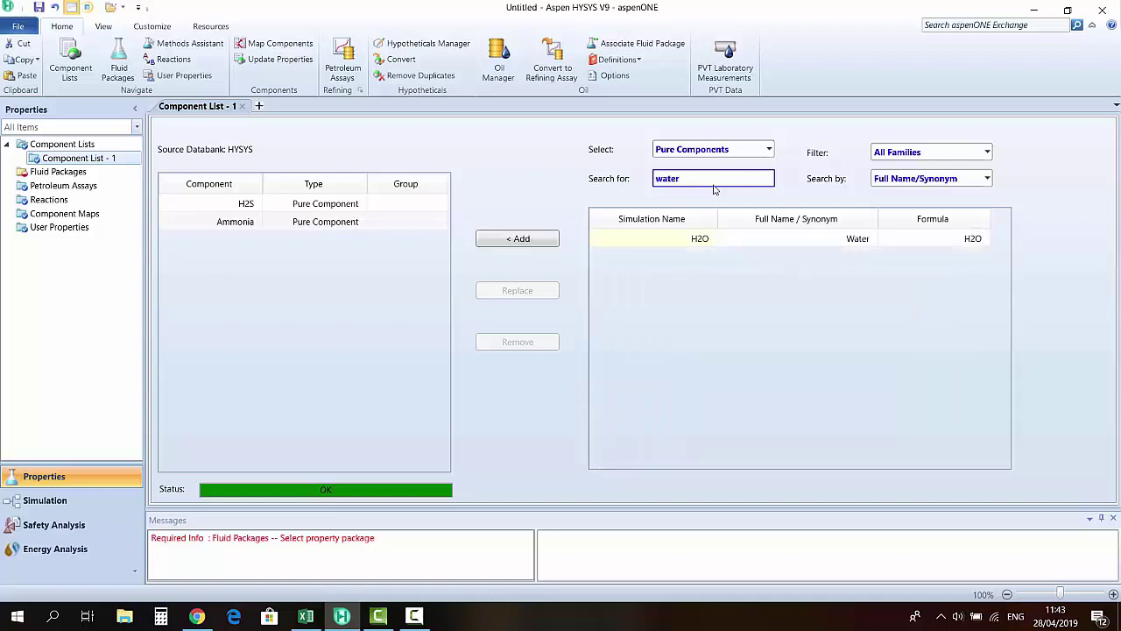
key(BackSpace)
key(BackSpace)
key(BackSpace)
key(BackSpace)
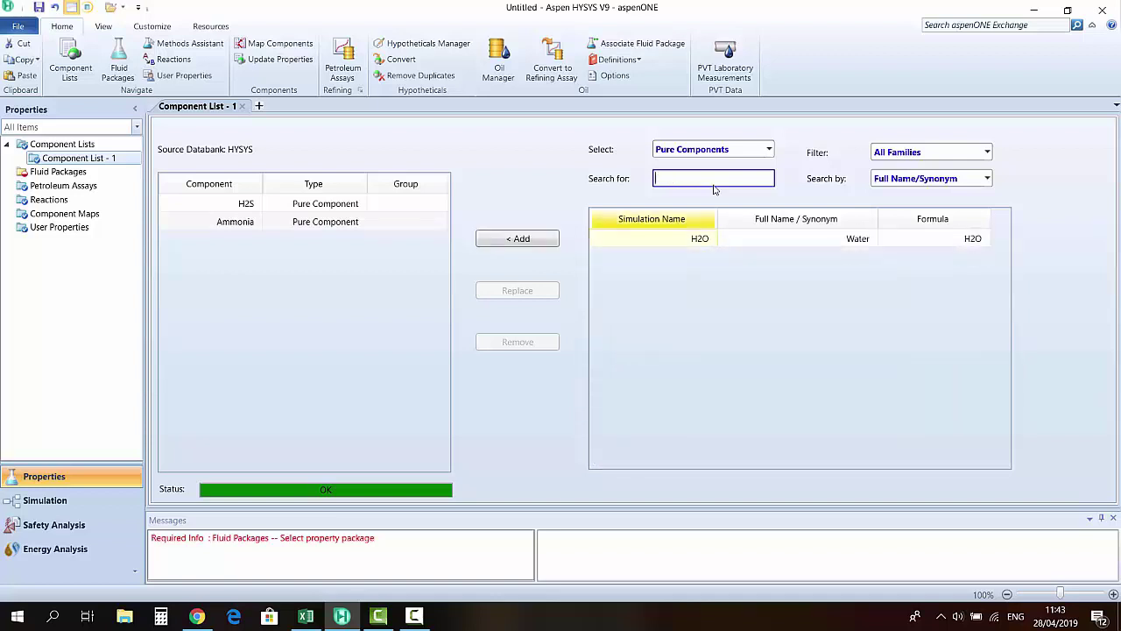
text(h2o)
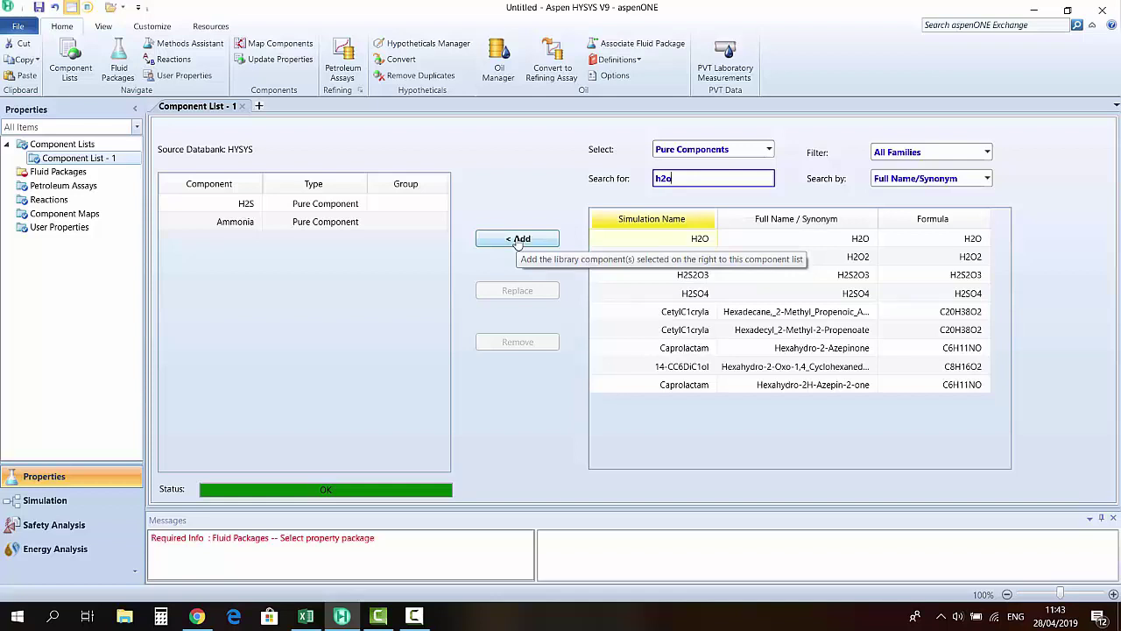
click(517, 242)
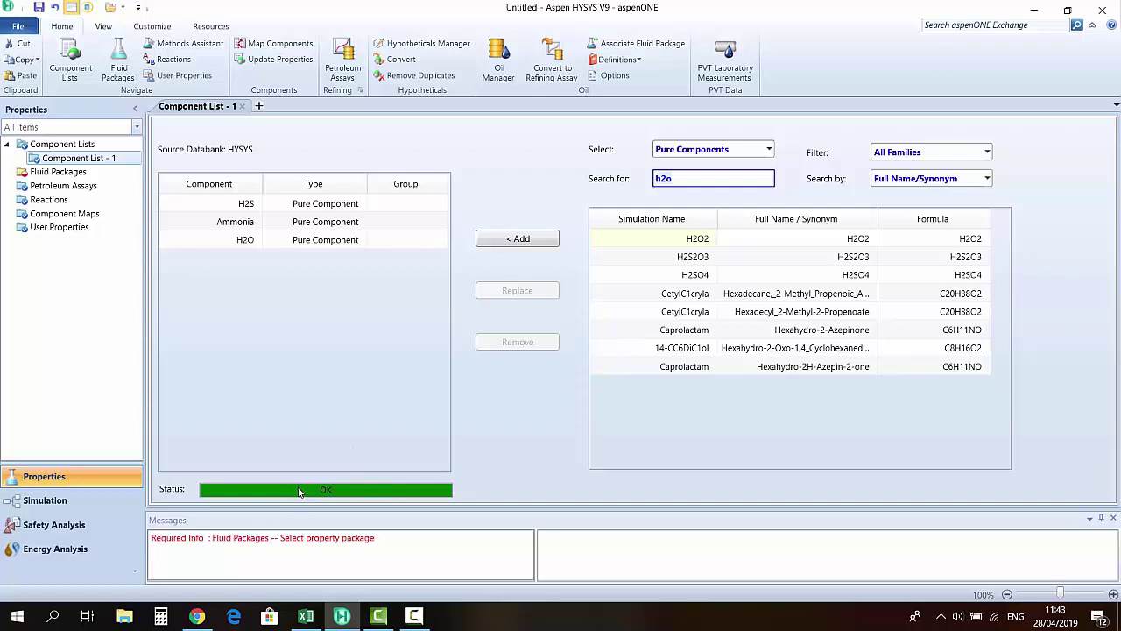
click(299, 402)
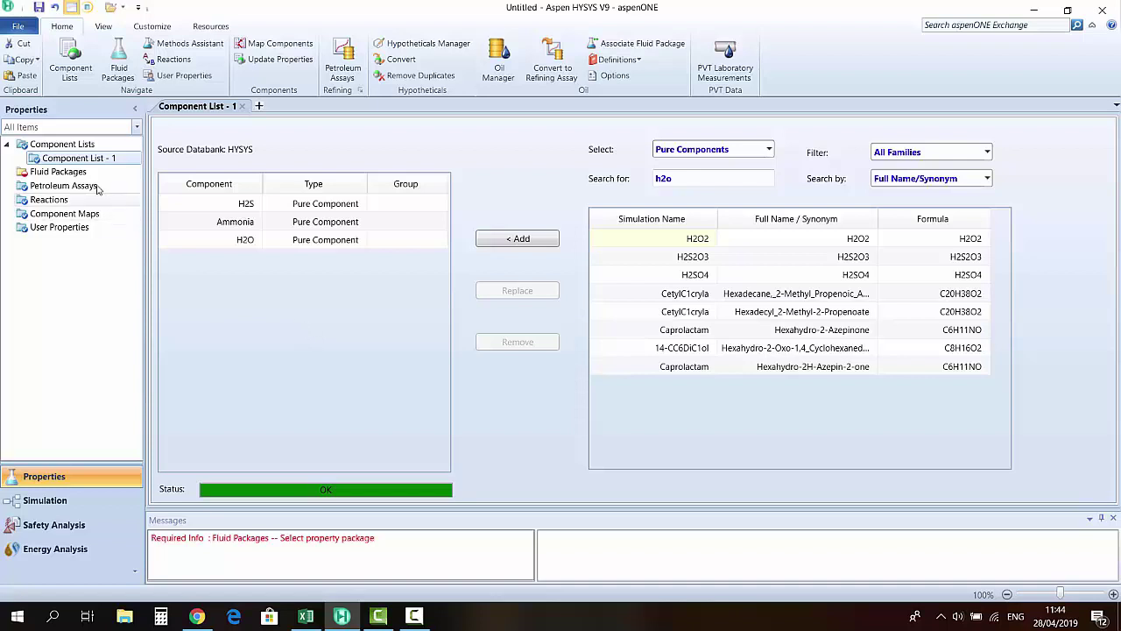
Create a fluid package for the component list with the Peng-Robinson property package, and enter the Simulation environment
click(70, 171)
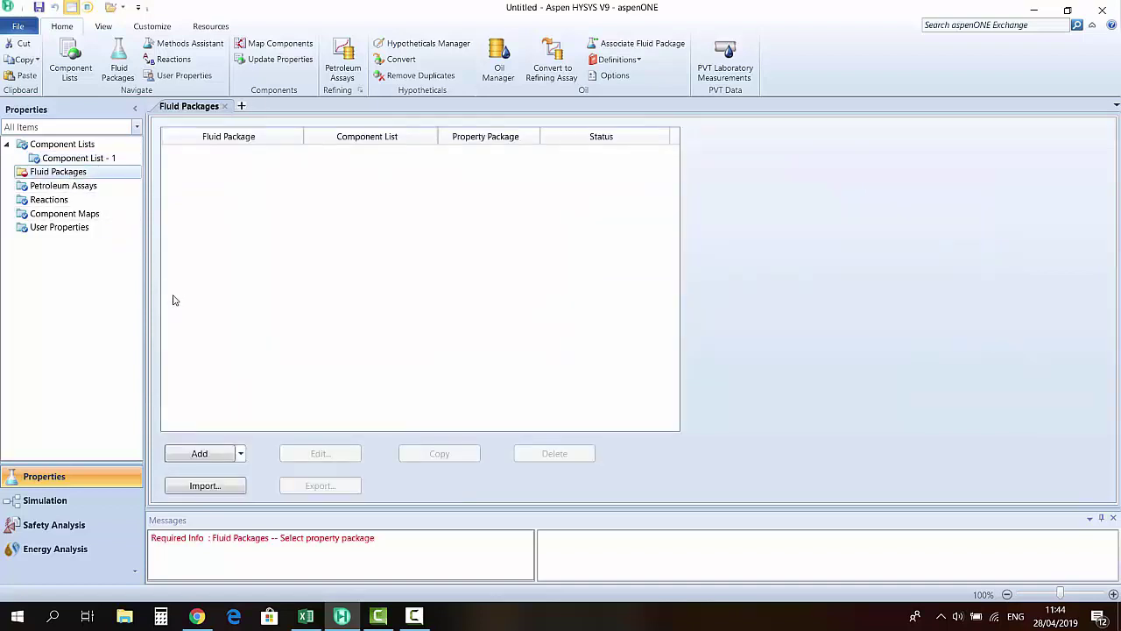
click(75, 159)
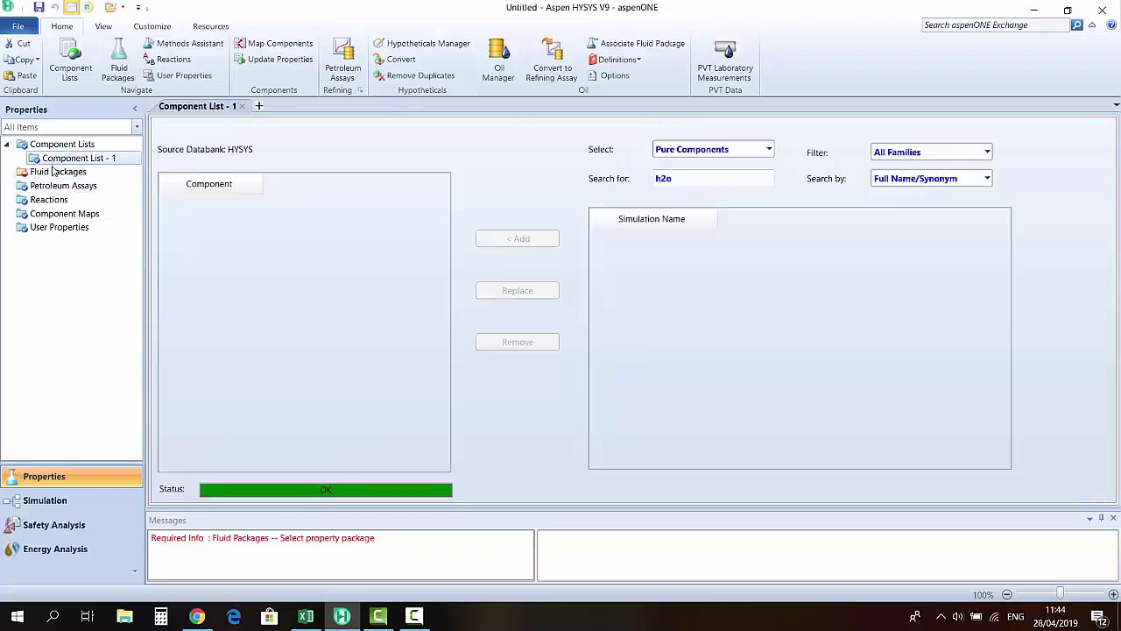
click(54, 172)
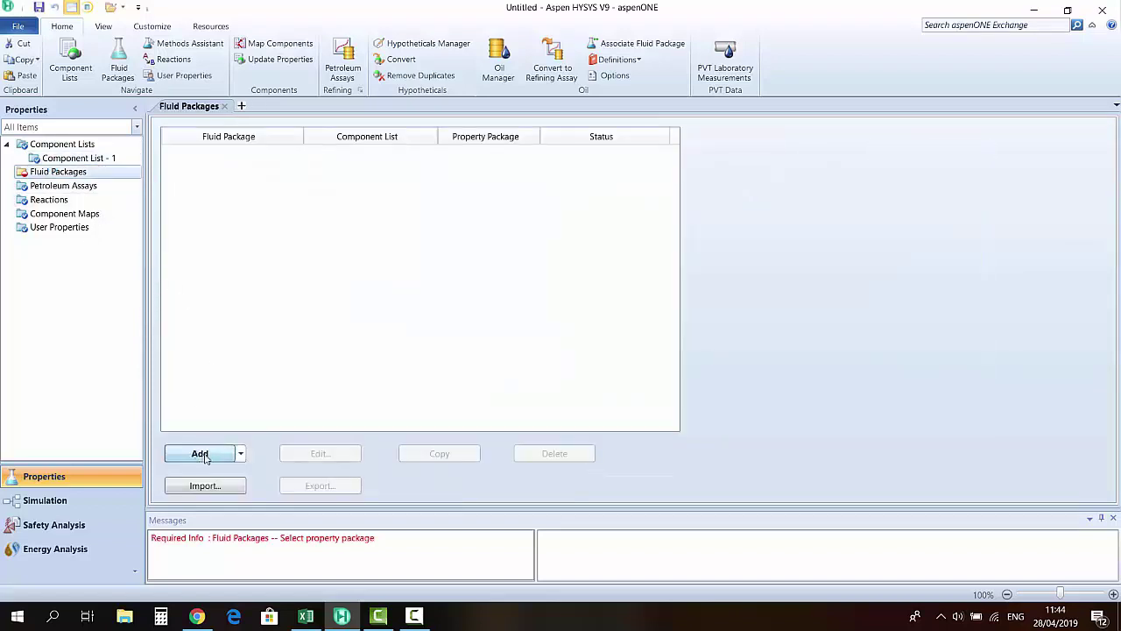
click(201, 454)
drag(300, 313, 307, 375)
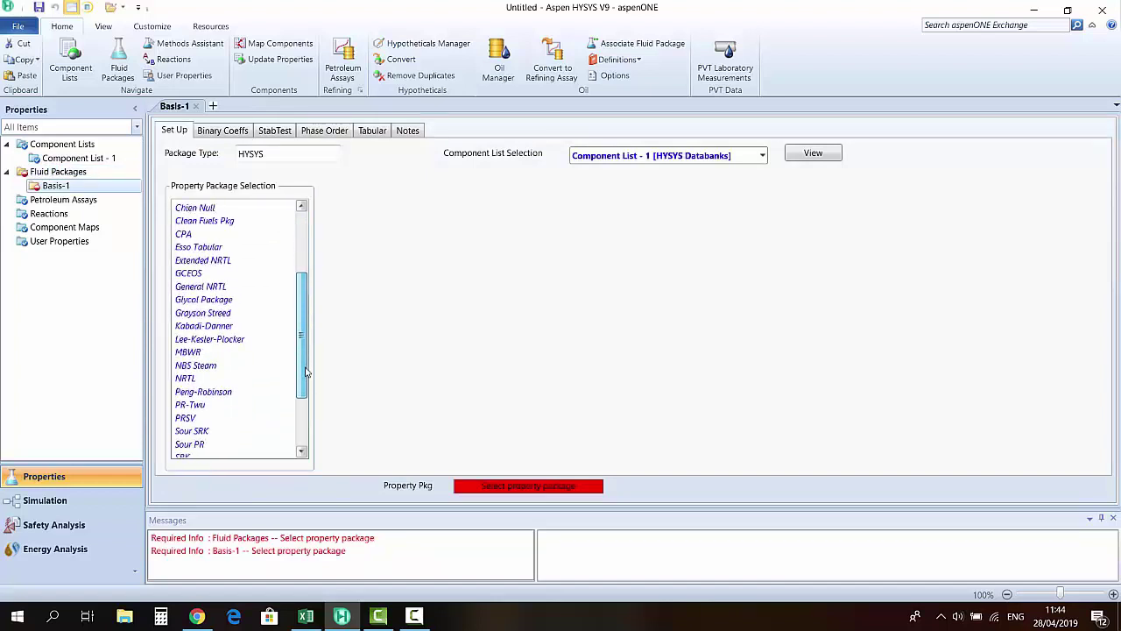
click(222, 399)
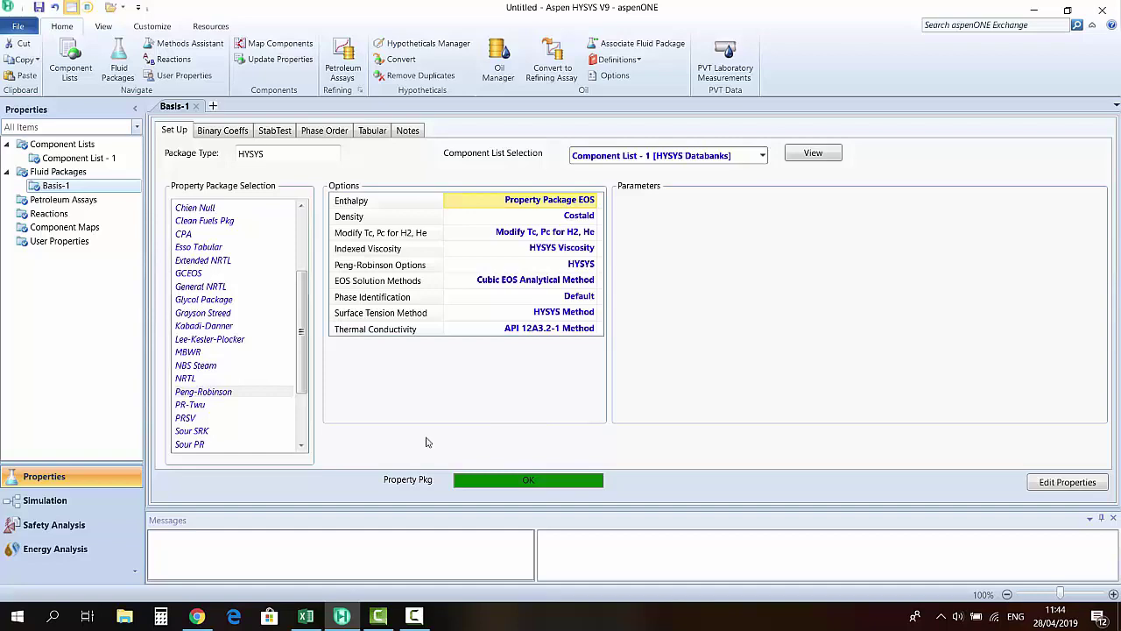
click(44, 501)
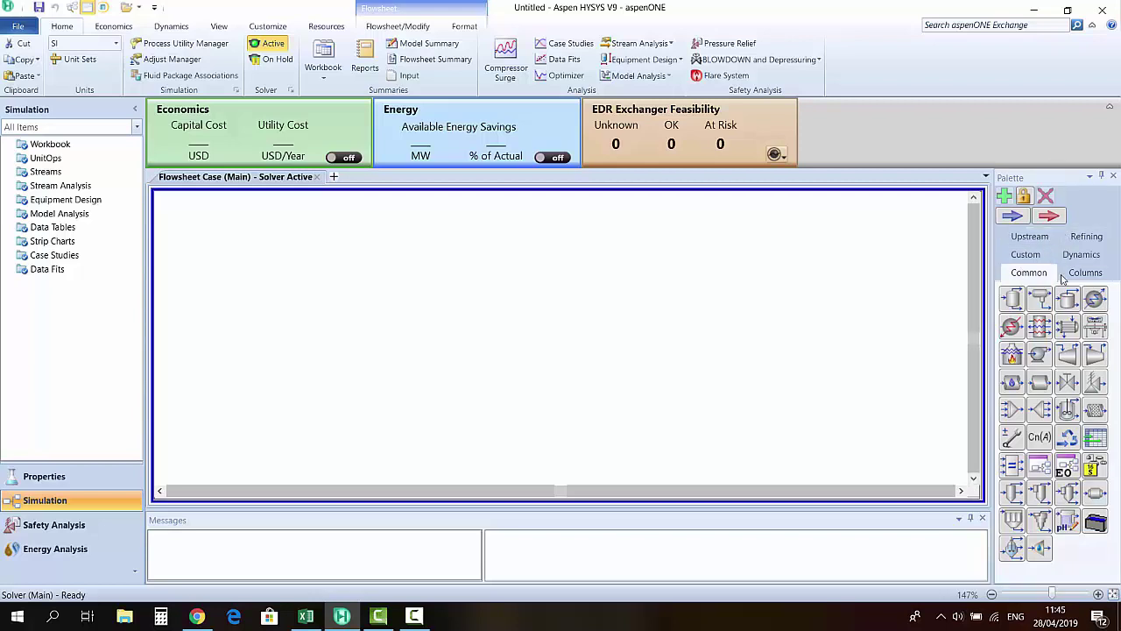
click(398, 26)
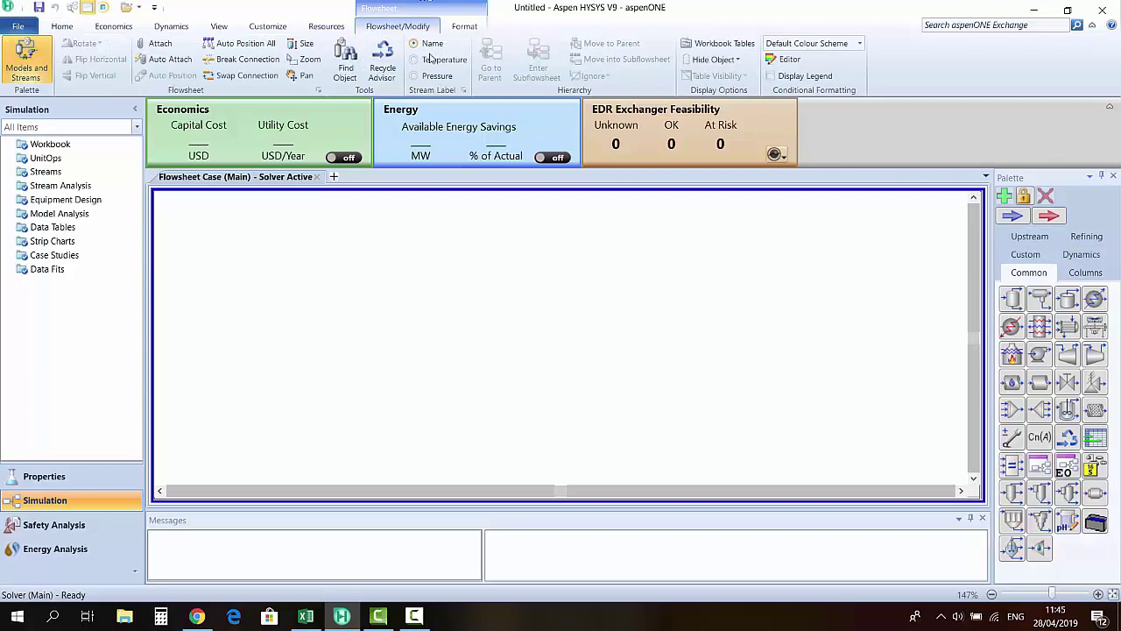
click(219, 26)
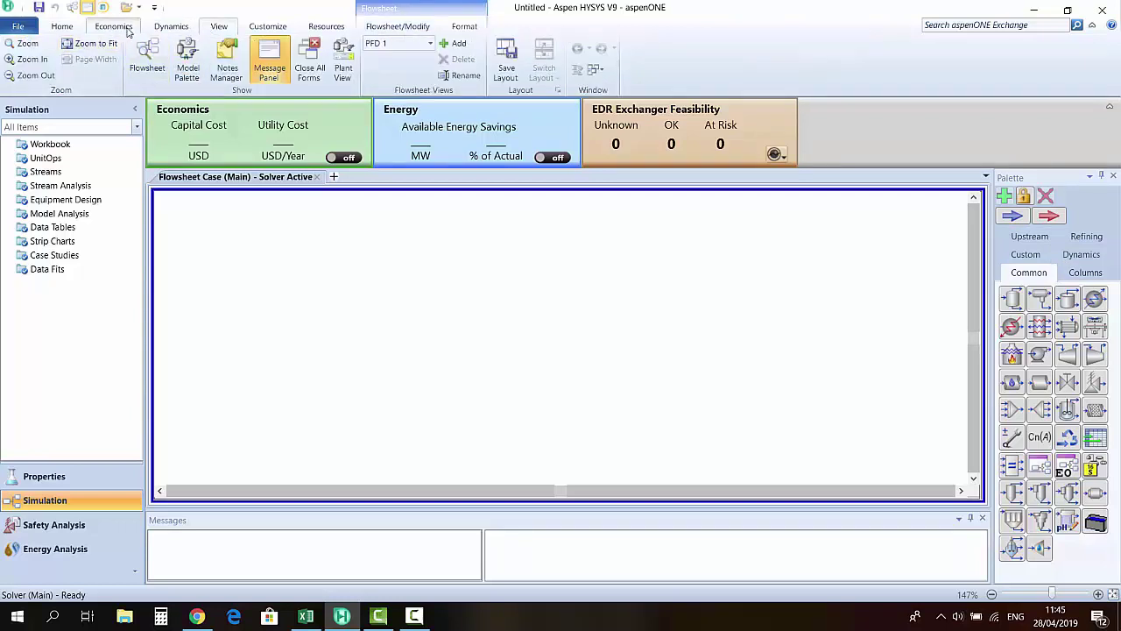
click(162, 28)
click(115, 29)
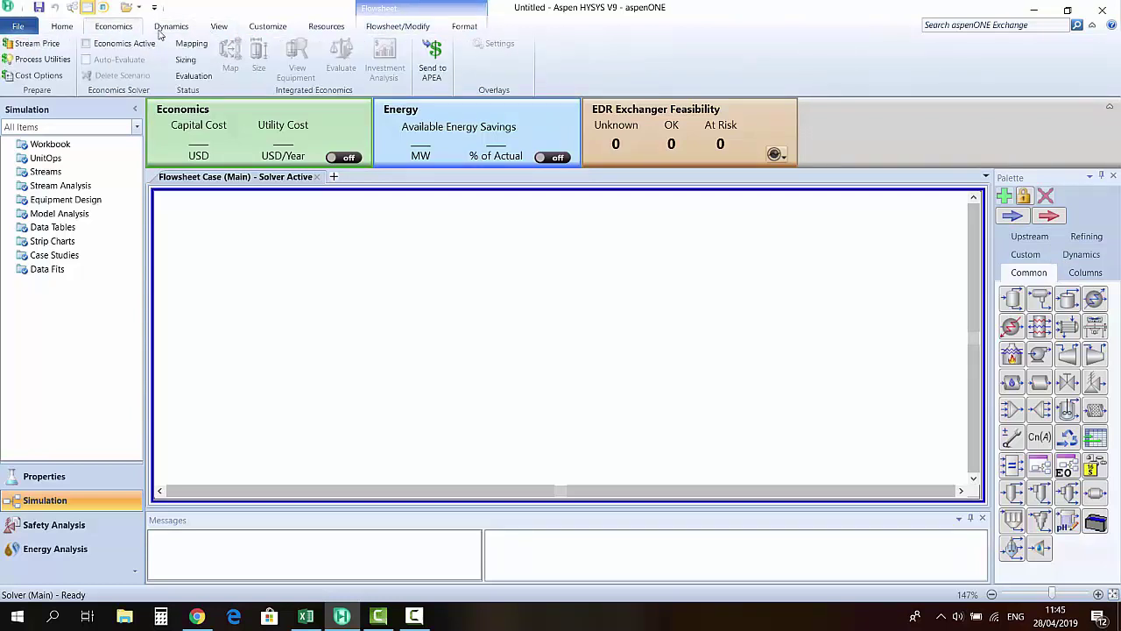
click(216, 31)
click(288, 33)
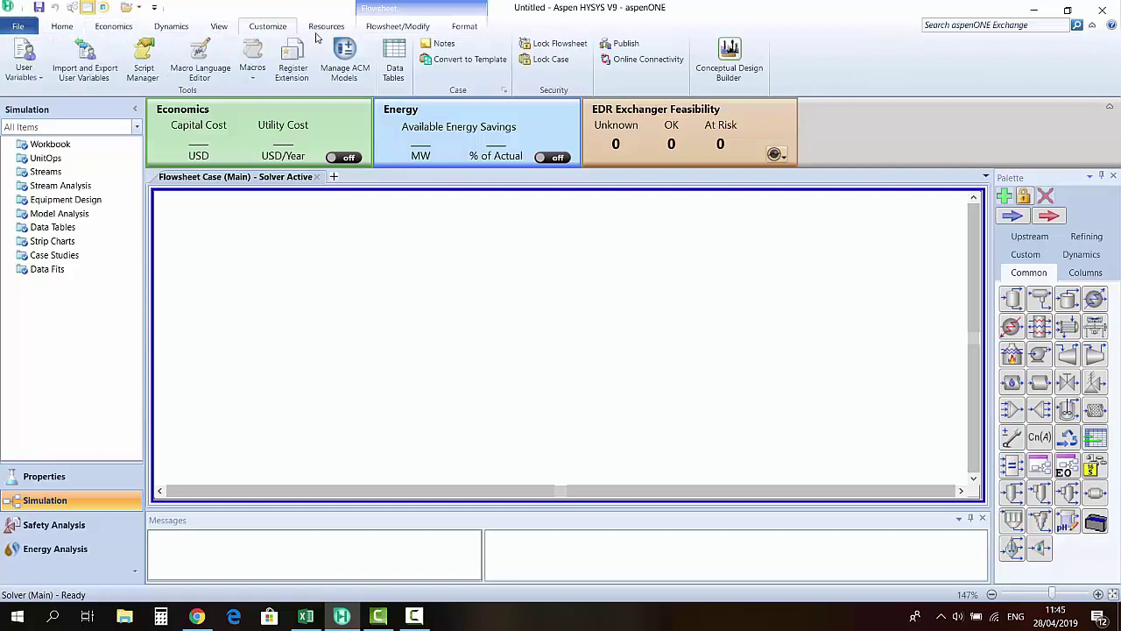
click(372, 29)
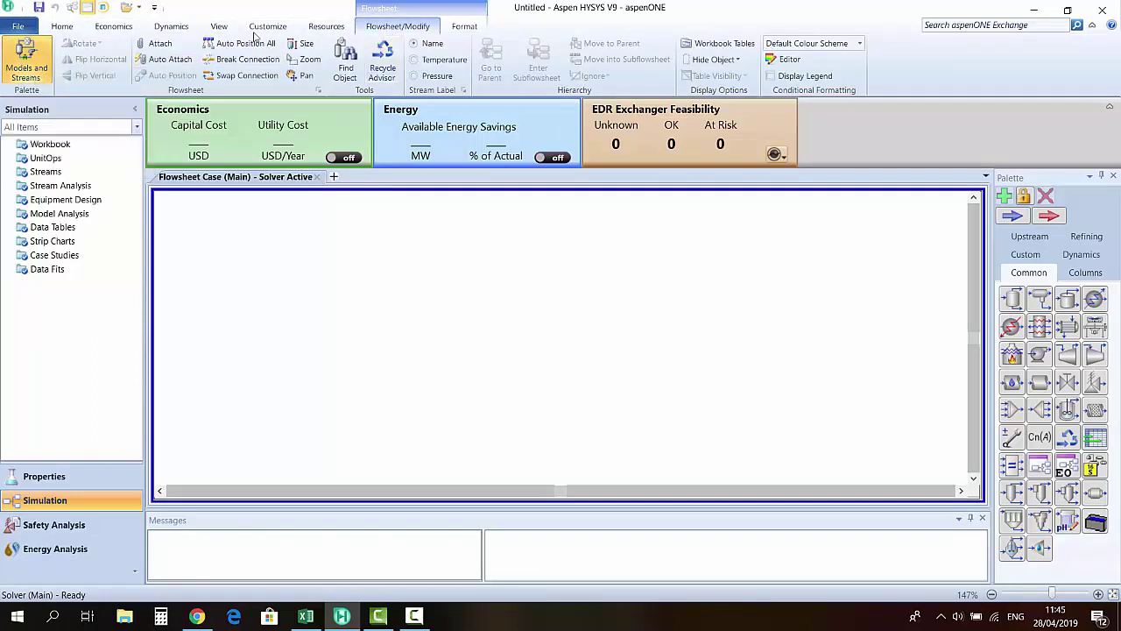
click(35, 77)
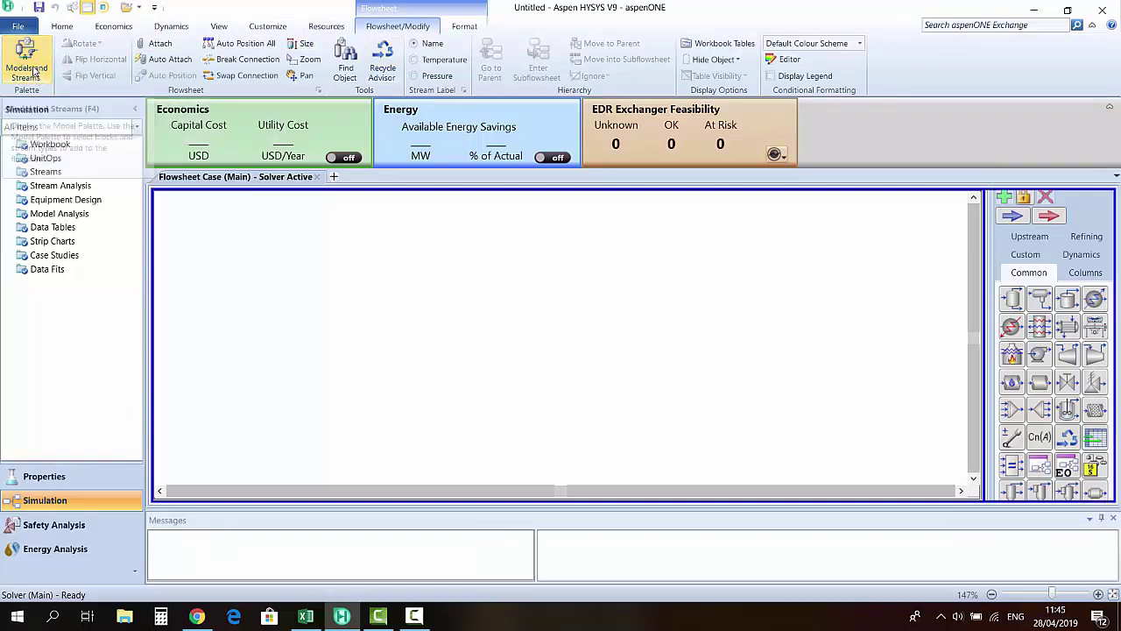
click(35, 75)
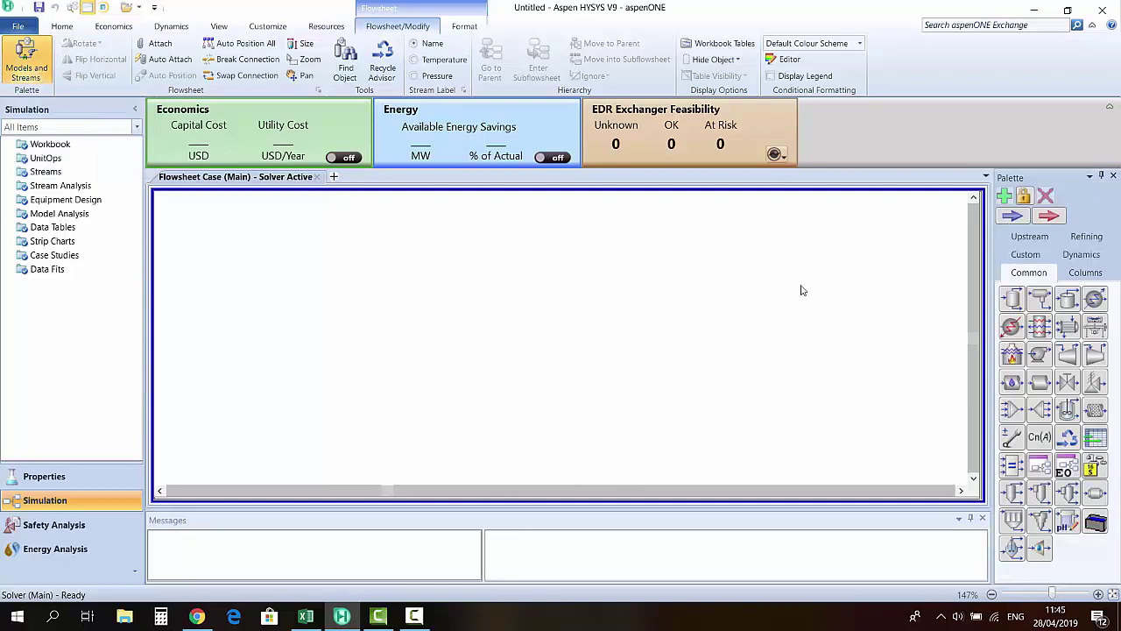
Place a material stream on the empty main flowsheet
click(1010, 221)
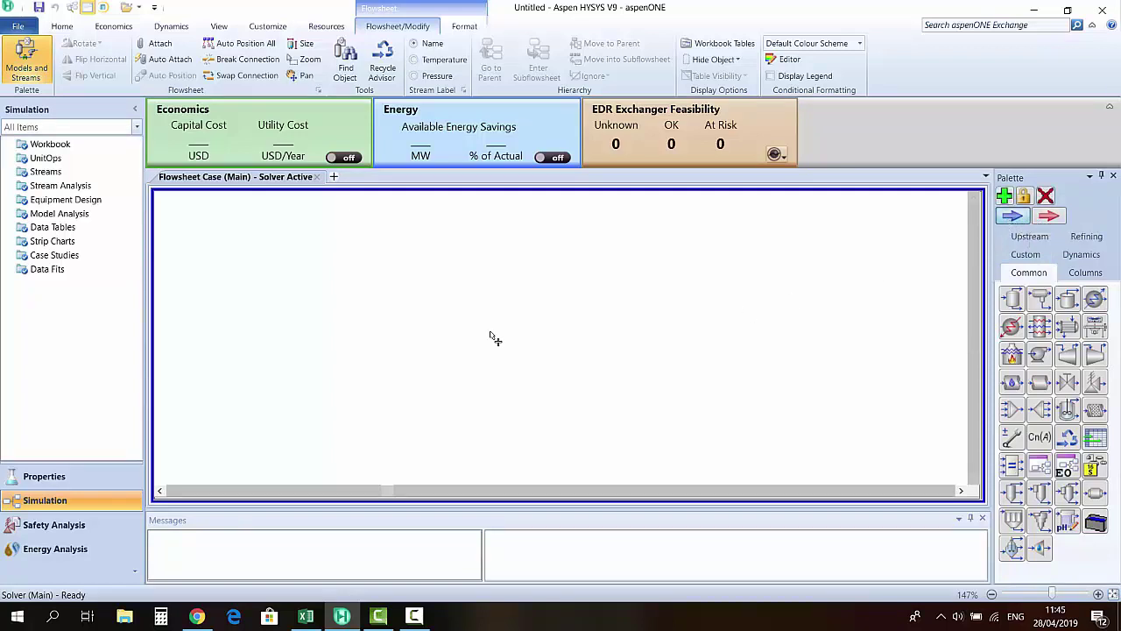
click(343, 317)
click(451, 353)
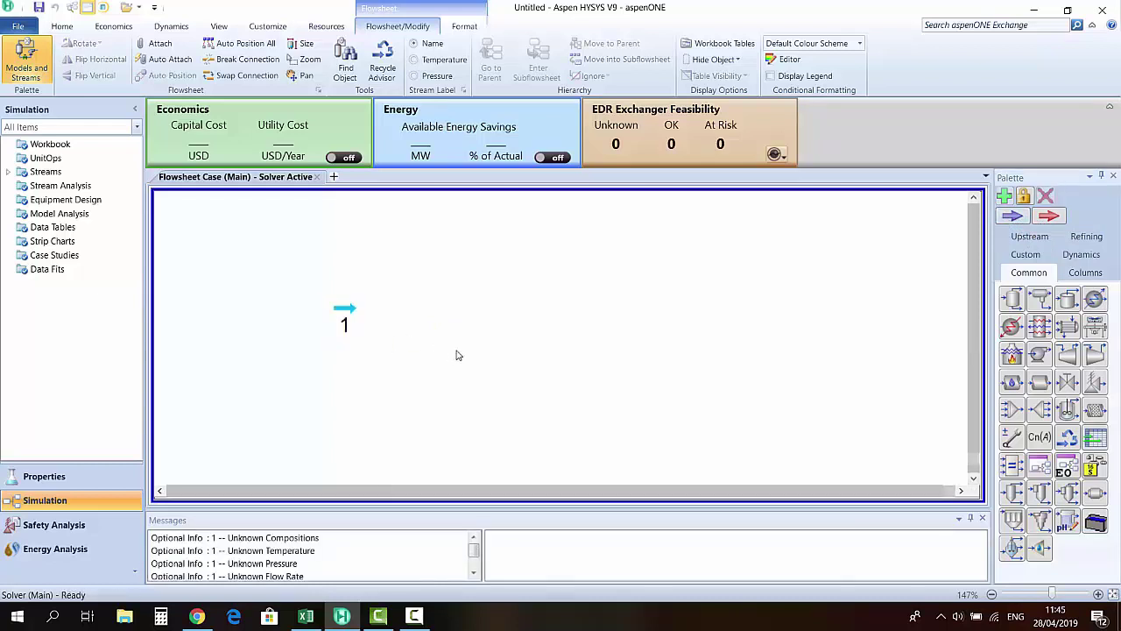
Open the new material stream's worksheet conditions and rename the stream as Feed
double_click(344, 311)
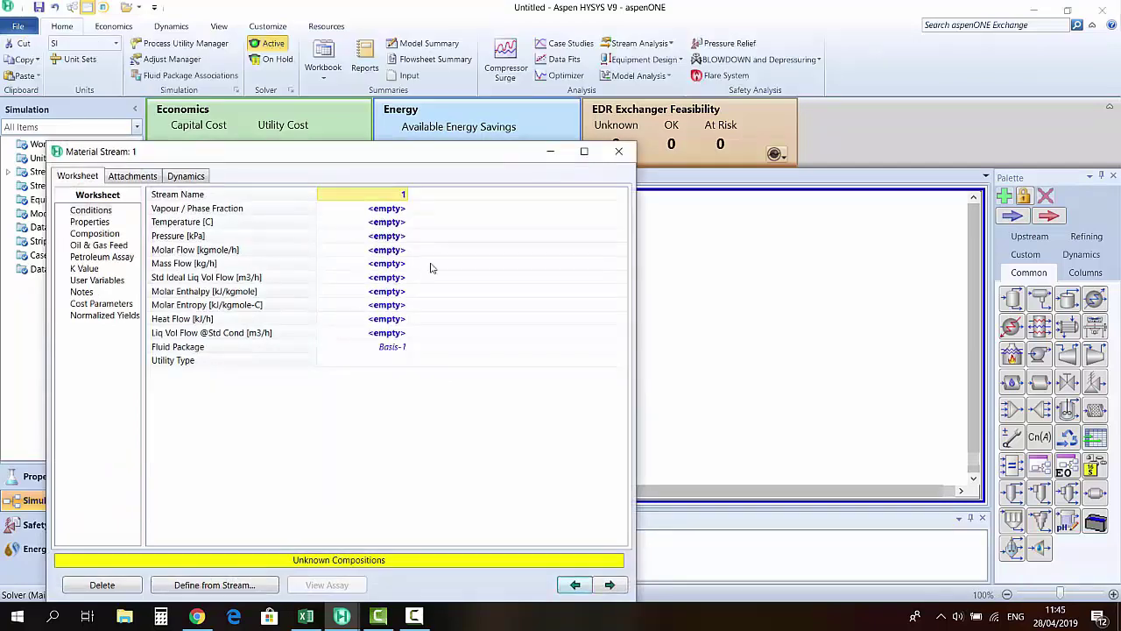
drag(383, 157, 473, 153)
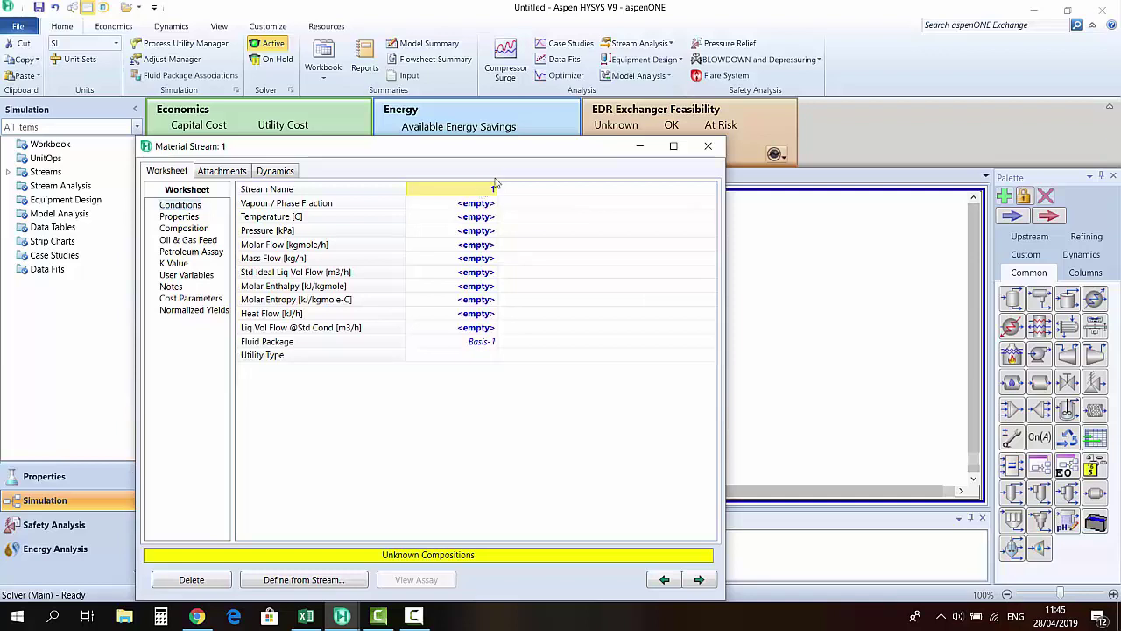
text(Feed)
key(Return)
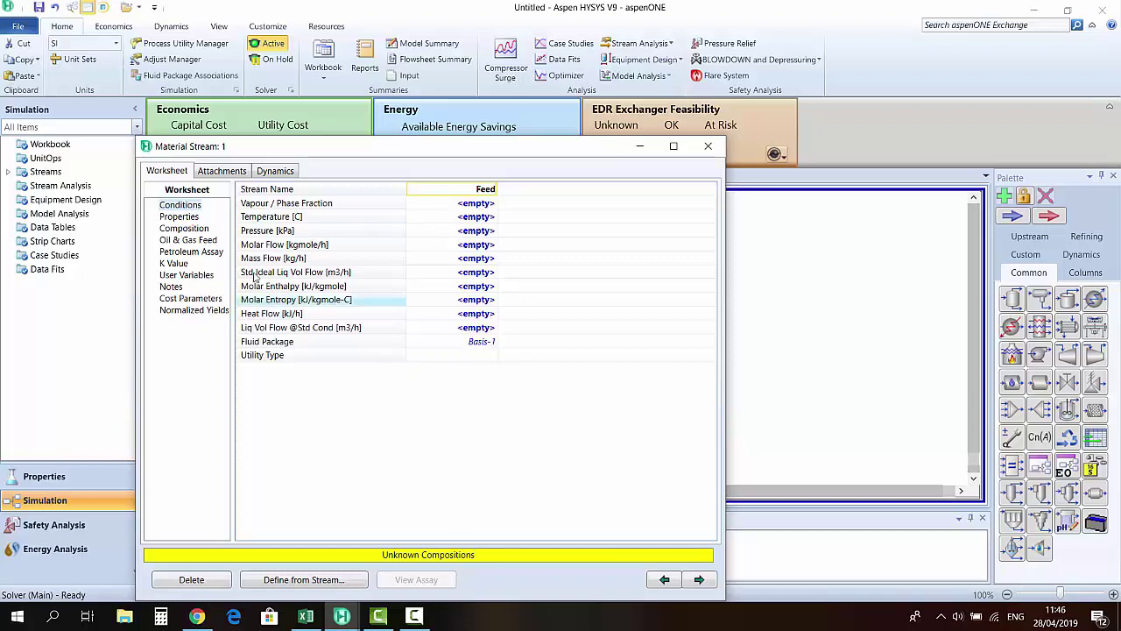
Enter the Feed stream's mole fractions as 0.007 for H2S, 0.005 for ammonia and 0.988 for H2O
click(187, 228)
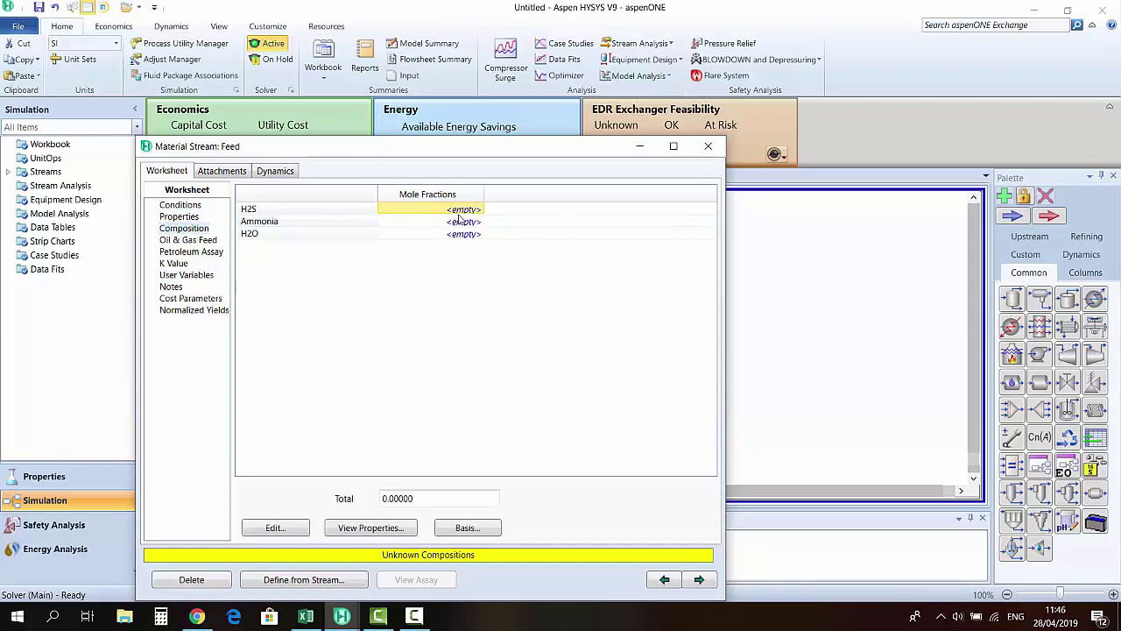
text(0.007)
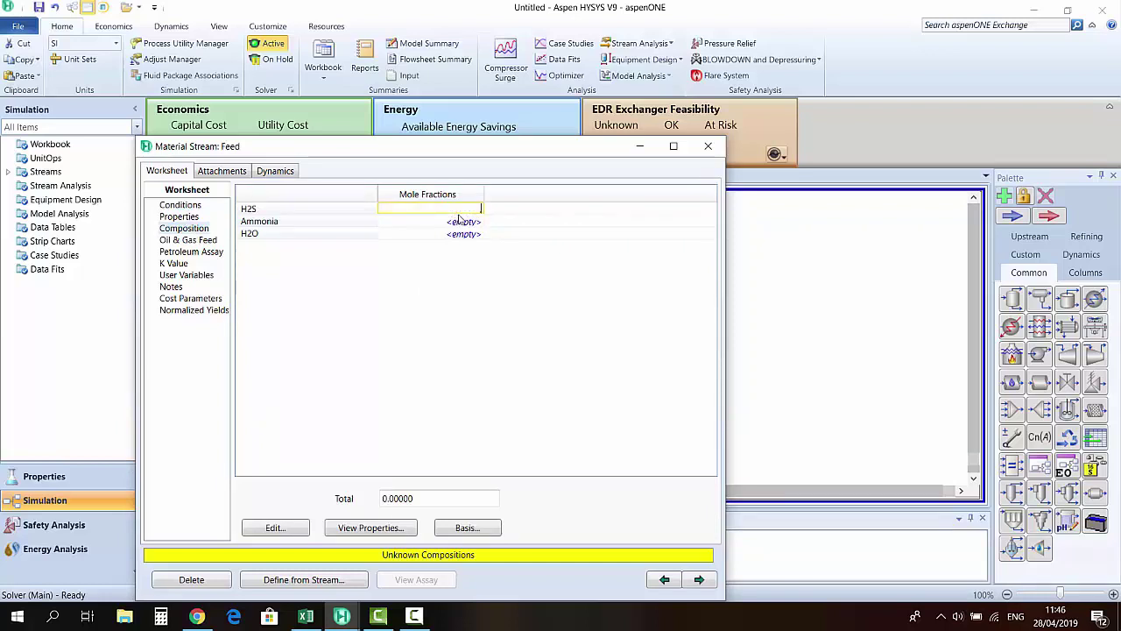
key(Return)
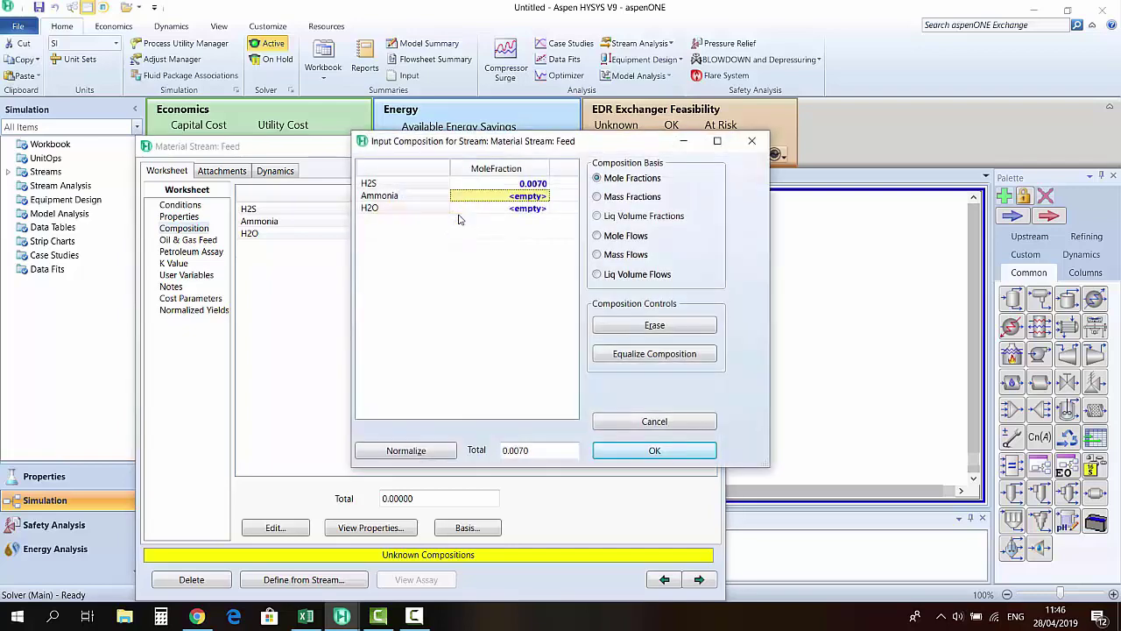
text(0.005)
key(Return)
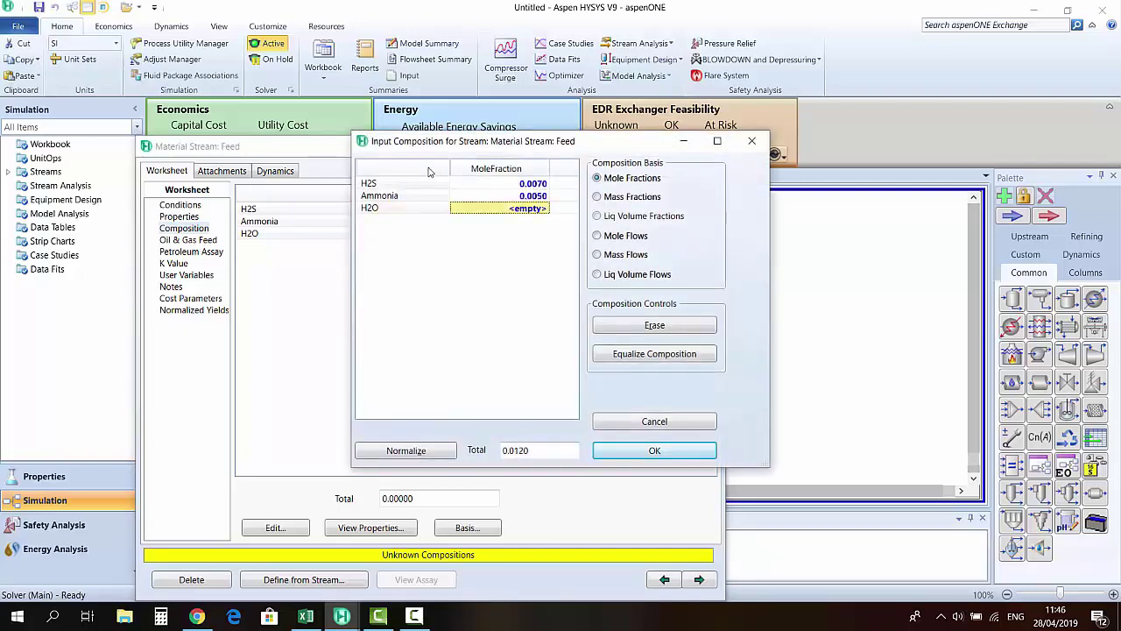
text(.9)
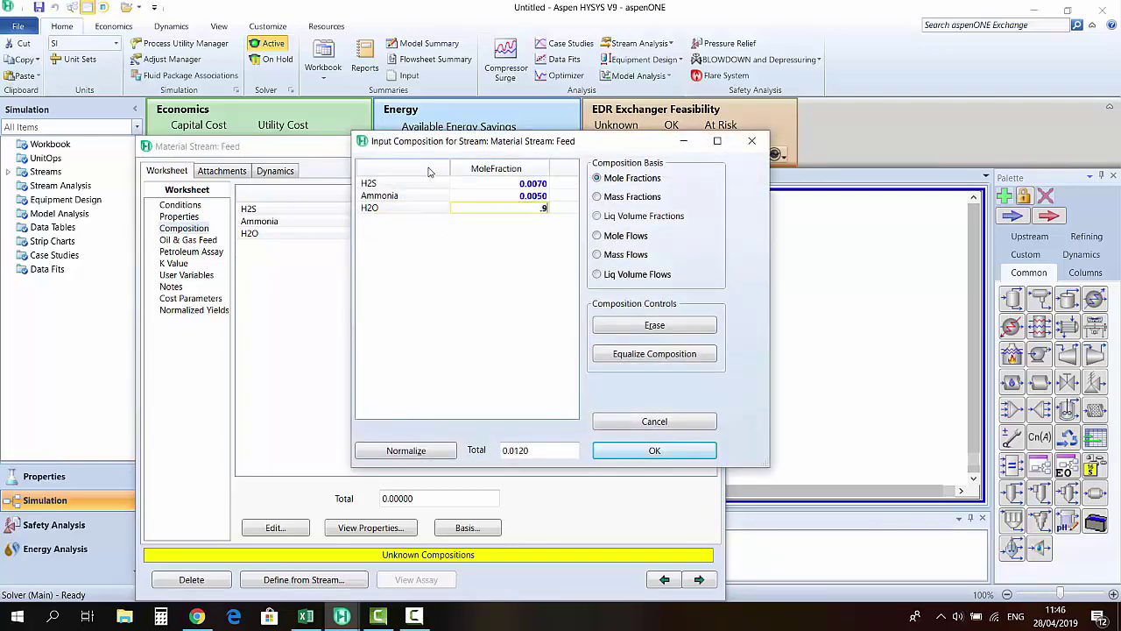
text(88)
key(Return)
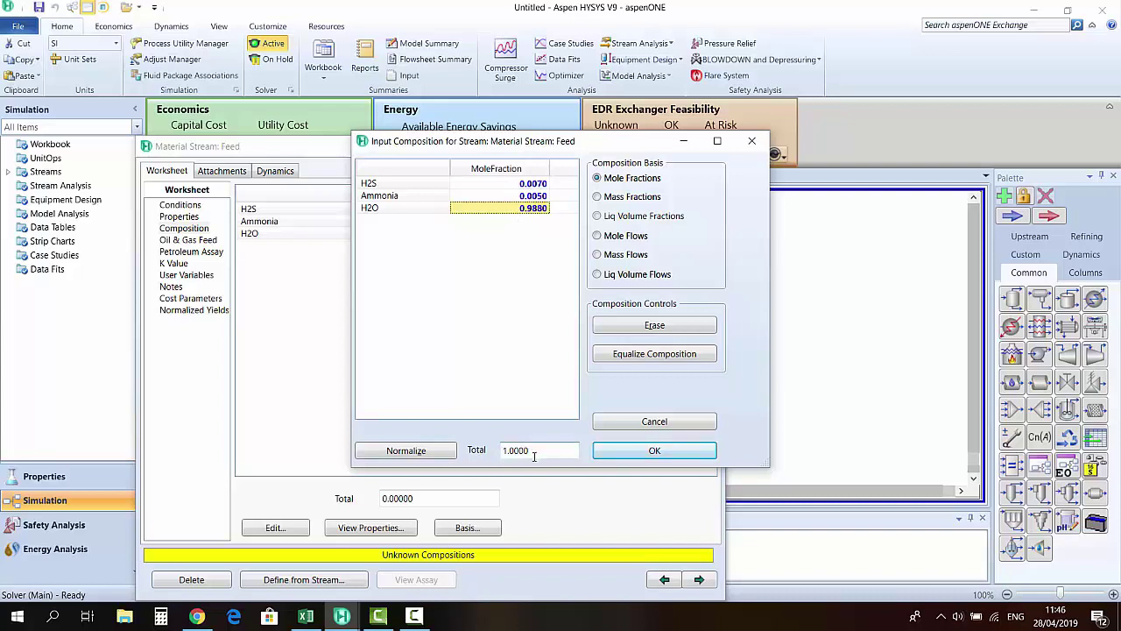
Try an H2O mole fraction of 0.99 in the Feed composition
click(540, 210)
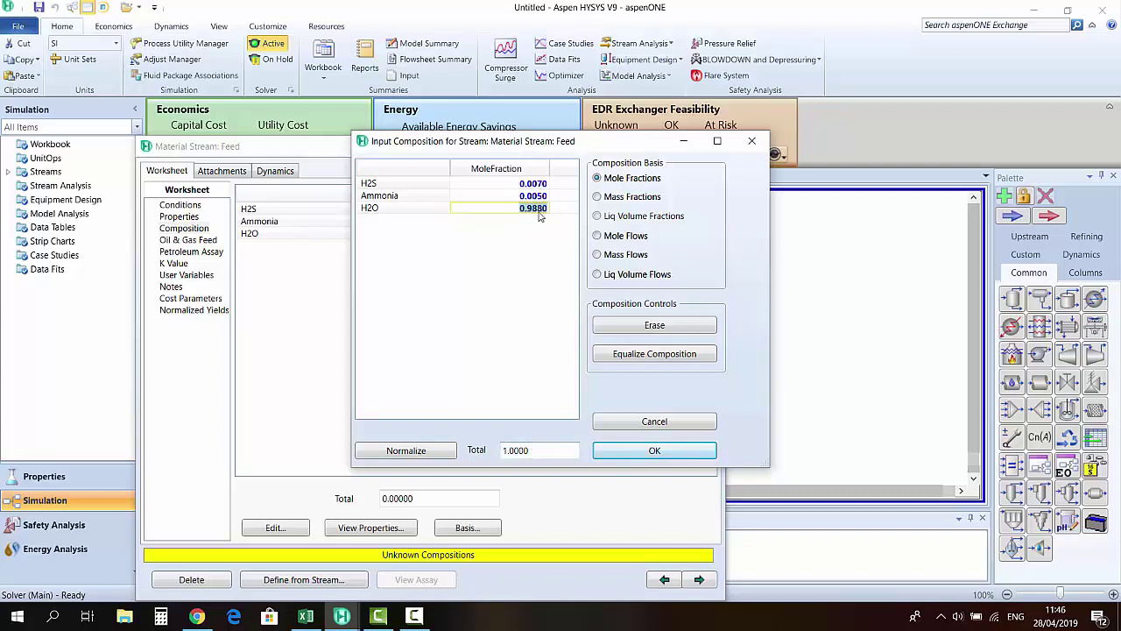
text(99)
key(Return)
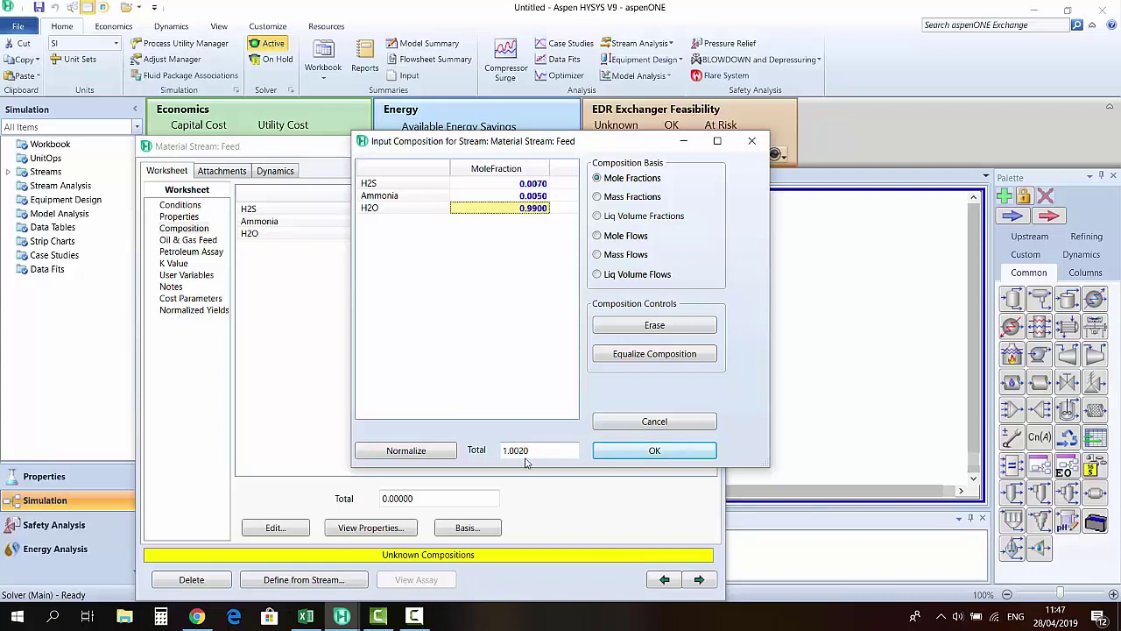
Set the H2O mole fraction to 0.988 and accept the Feed composition
double_click(543, 208)
key(BackSpace)
text(.988)
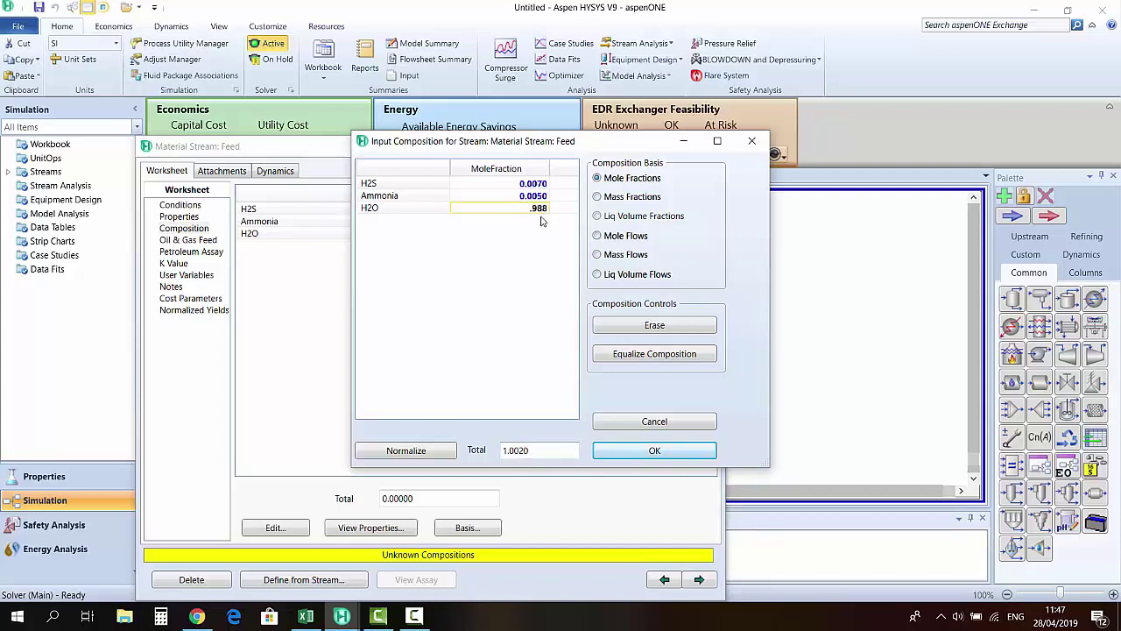
key(Return)
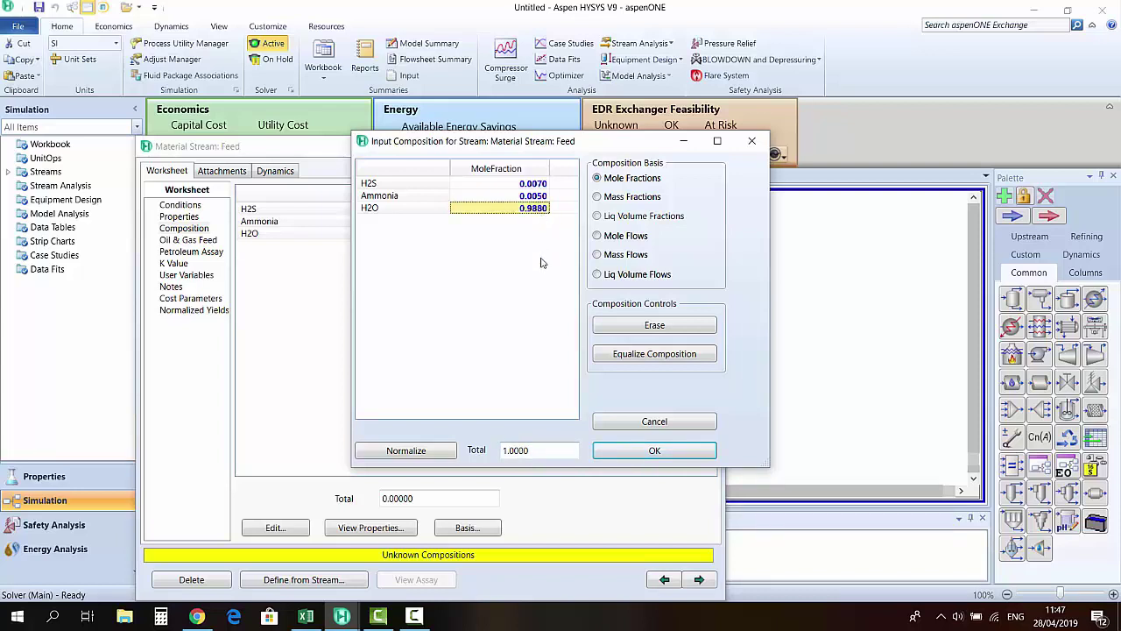
click(655, 451)
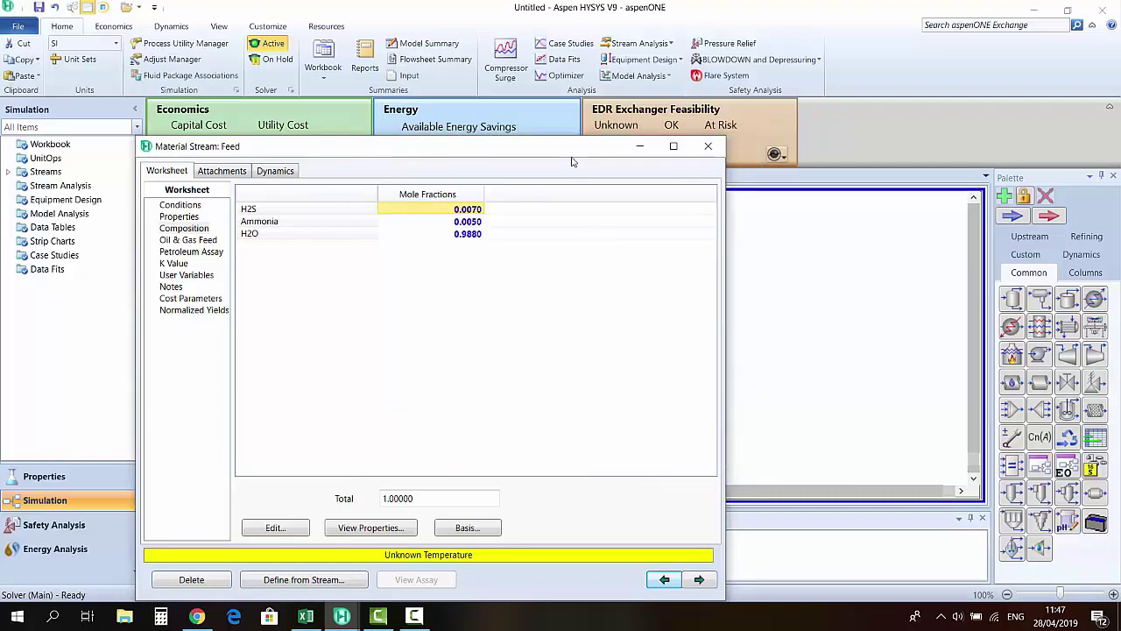
Set the Feed stream's temperature to 38 °C in its worksheet conditions
drag(573, 150, 638, 87)
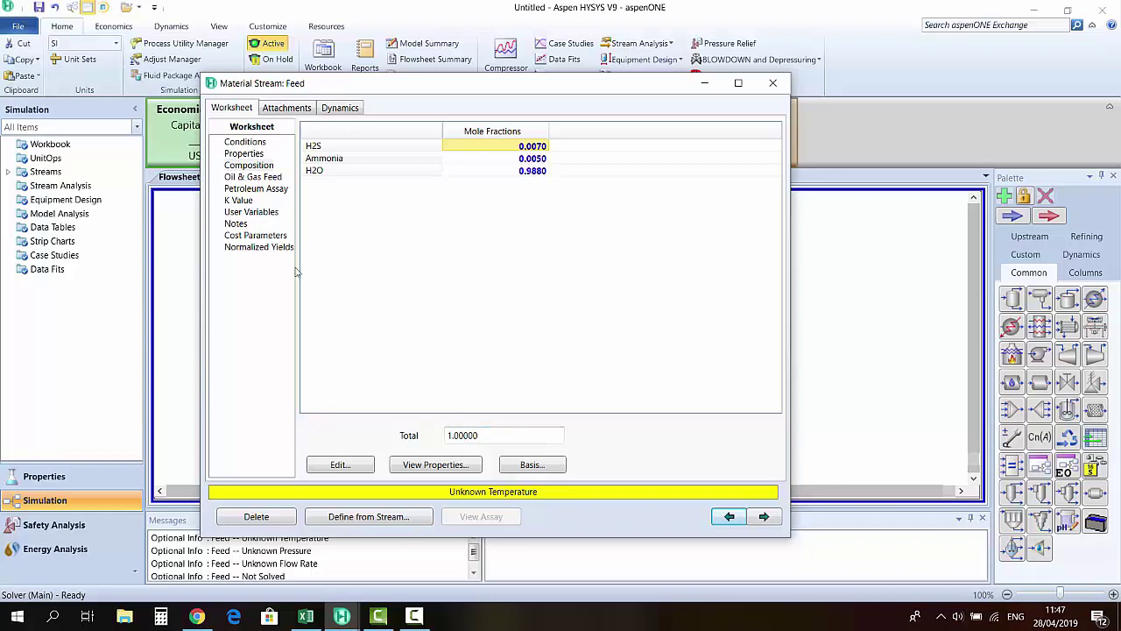
click(260, 144)
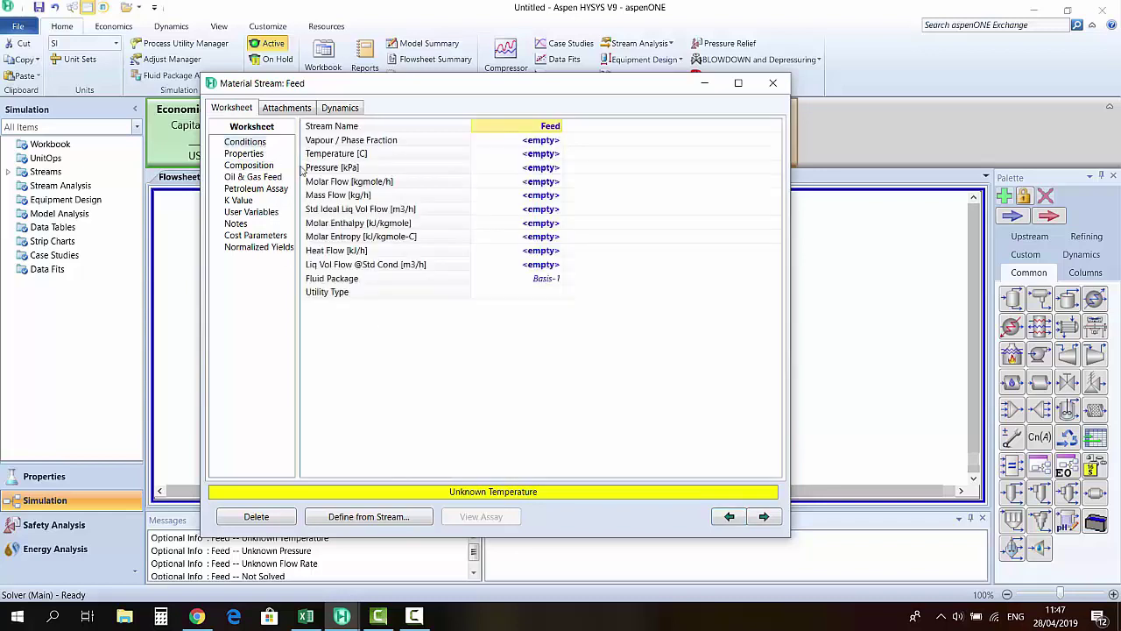
click(543, 155)
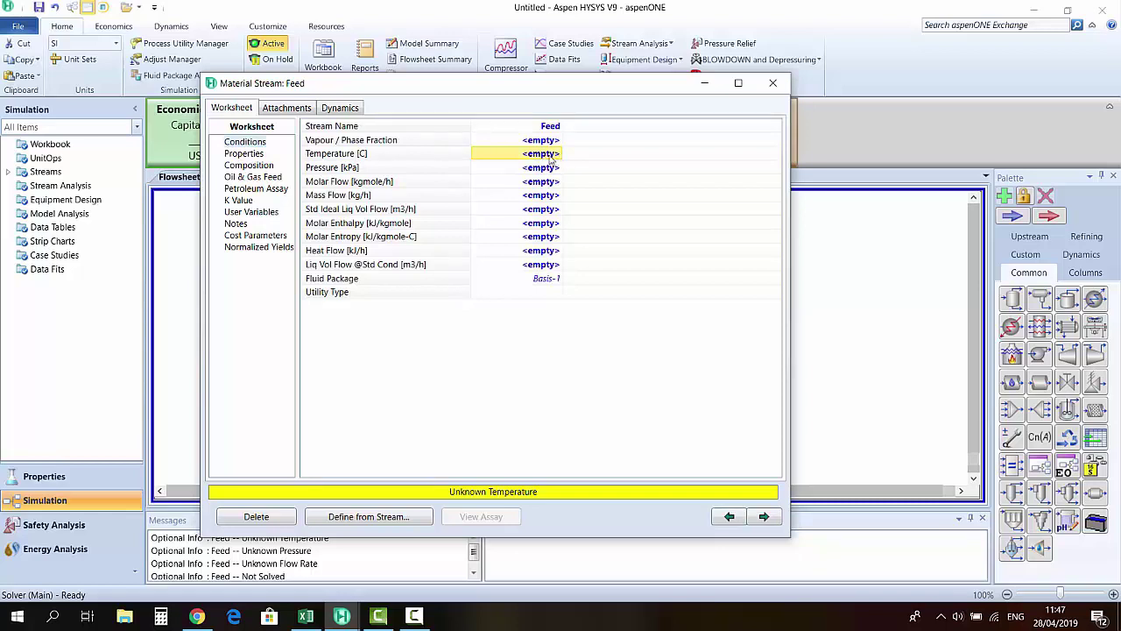
text(1000)
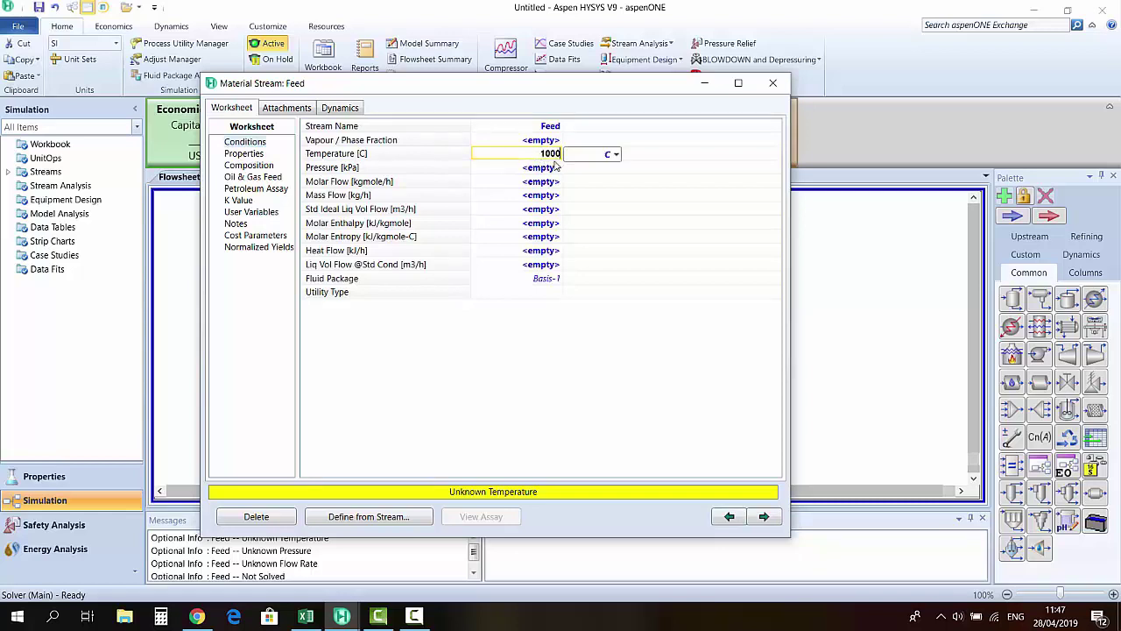
key(BackSpace)
key(BackSpace)
key(BackSpace)
key(BackSpace)
text(38)
key(Return)
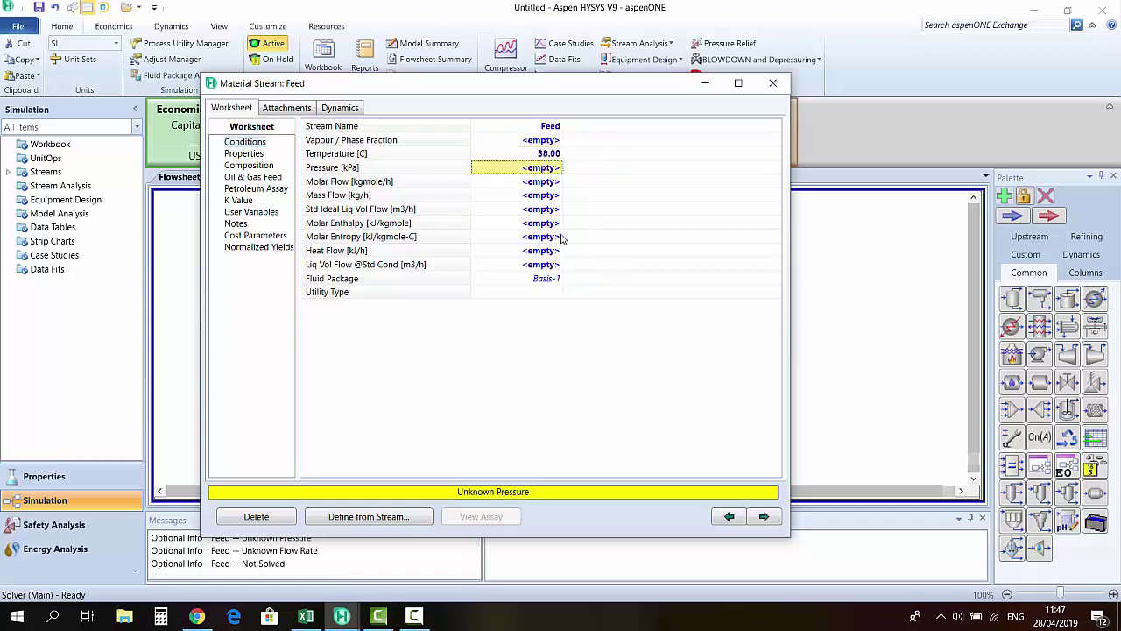
Set the Feed stream's pressure to 40 psia
click(529, 170)
text(40)
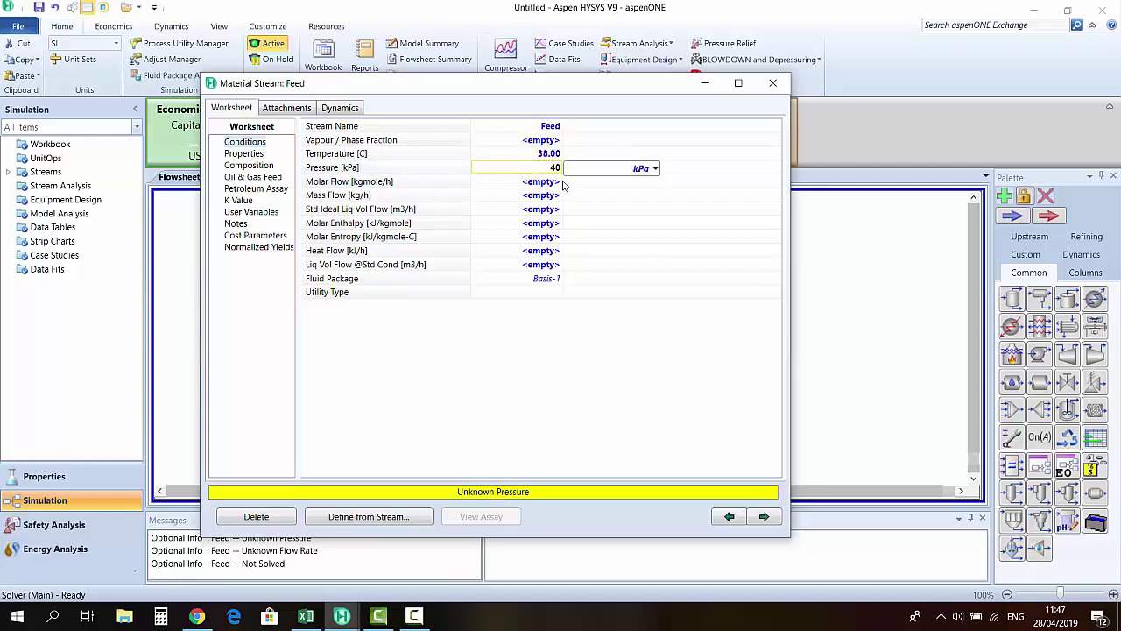
click(656, 171)
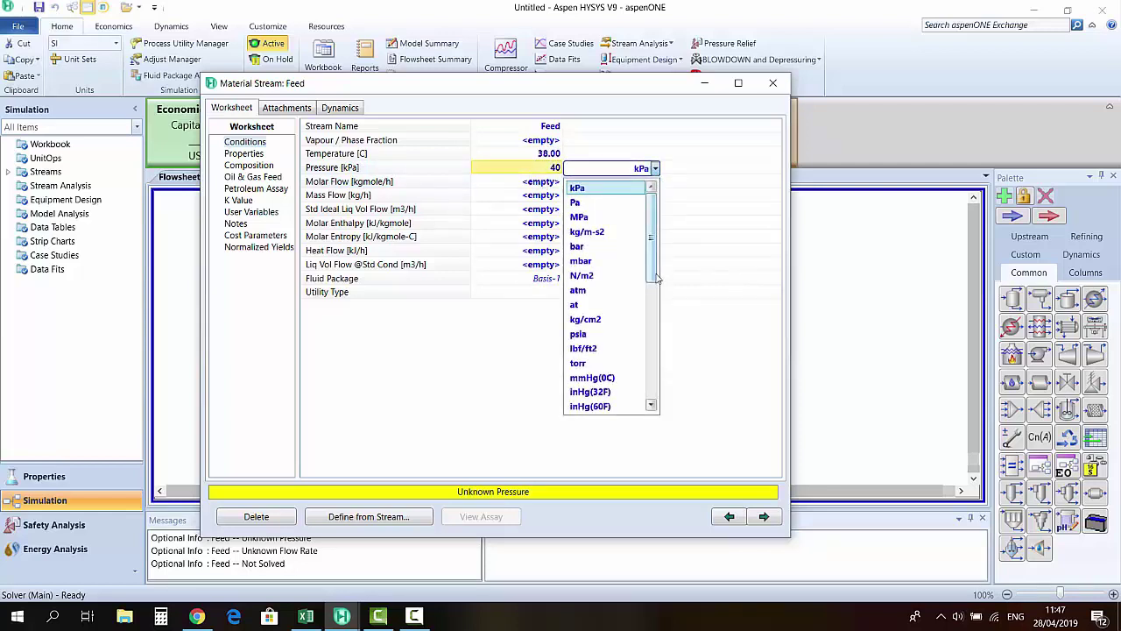
click(605, 325)
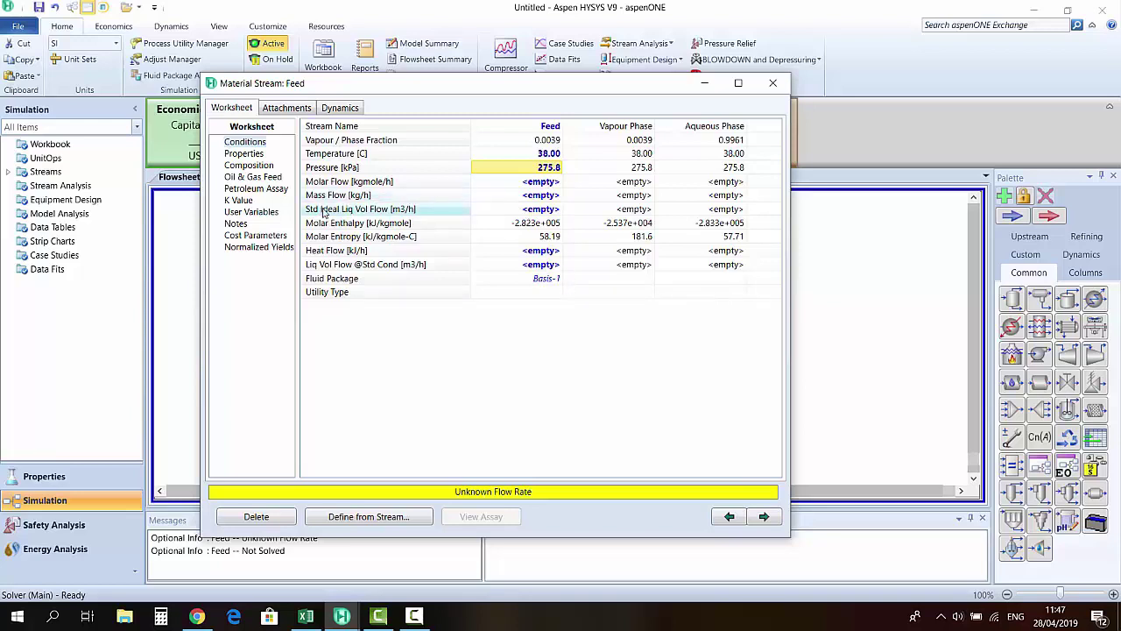
Set the Feed's standard ideal liquid volume flow to 50000 barrels per day and close the stream's window
click(554, 210)
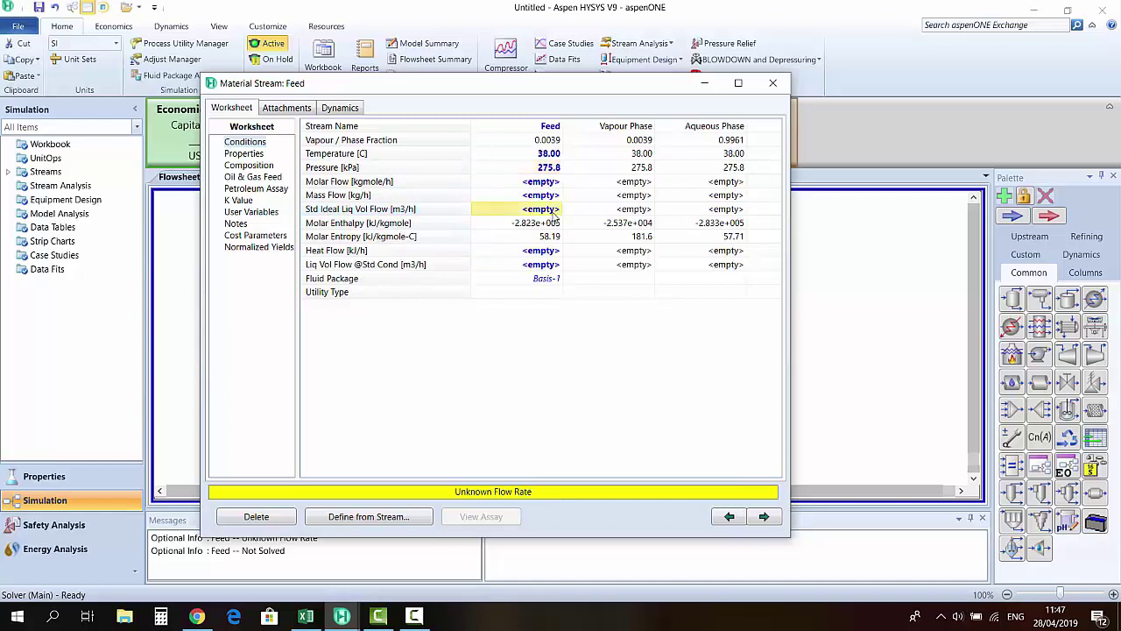
text(5000)
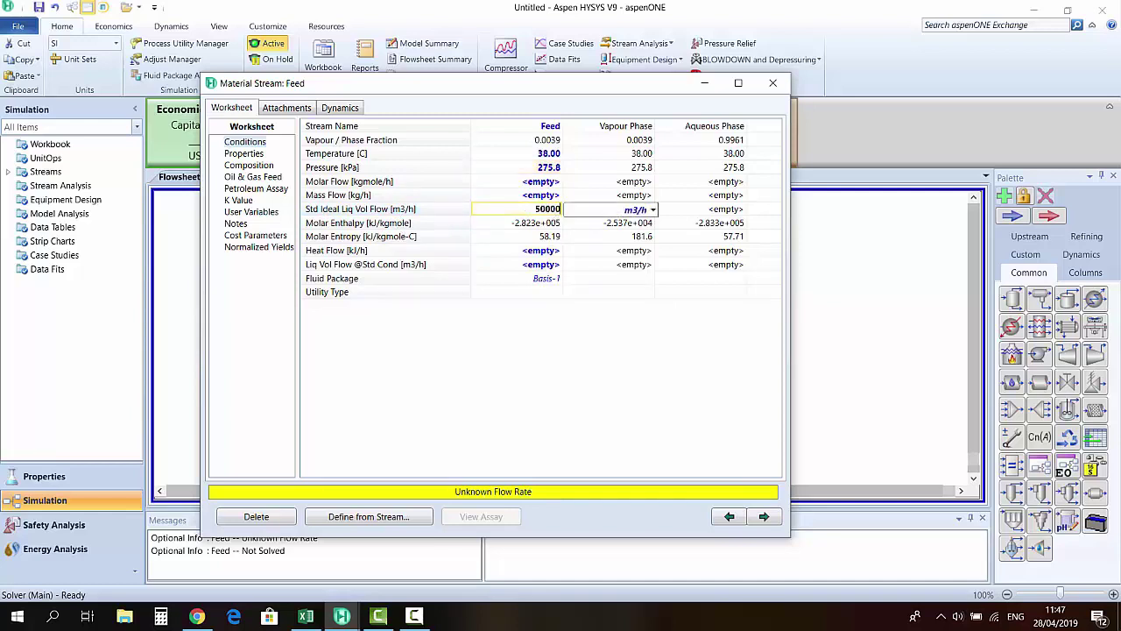
text(0)
click(652, 211)
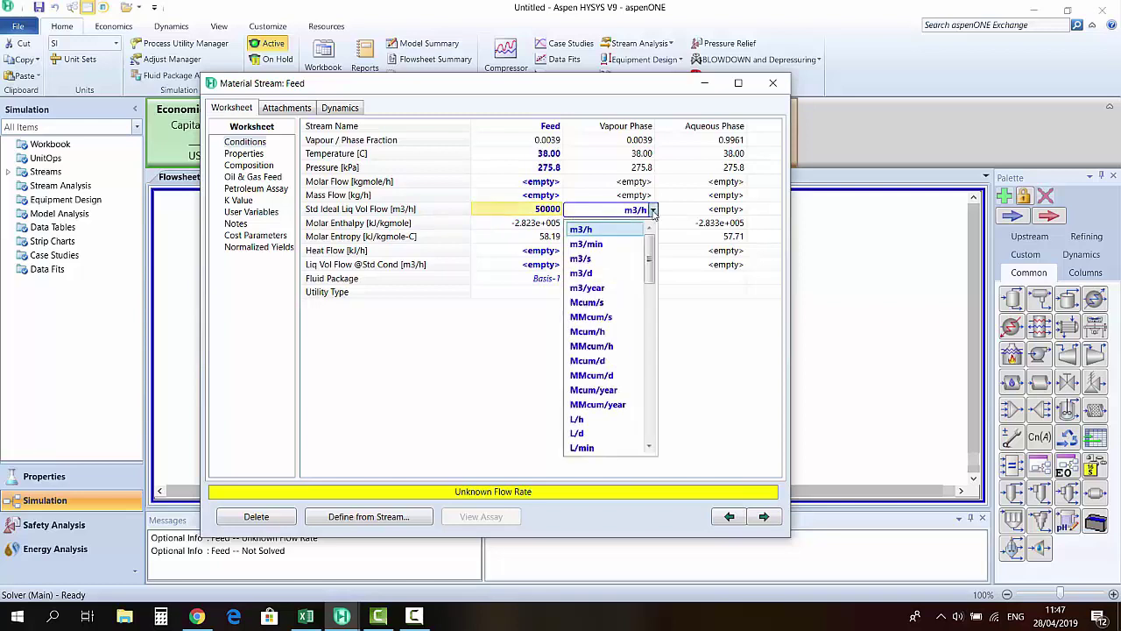
drag(650, 260, 649, 320)
click(601, 362)
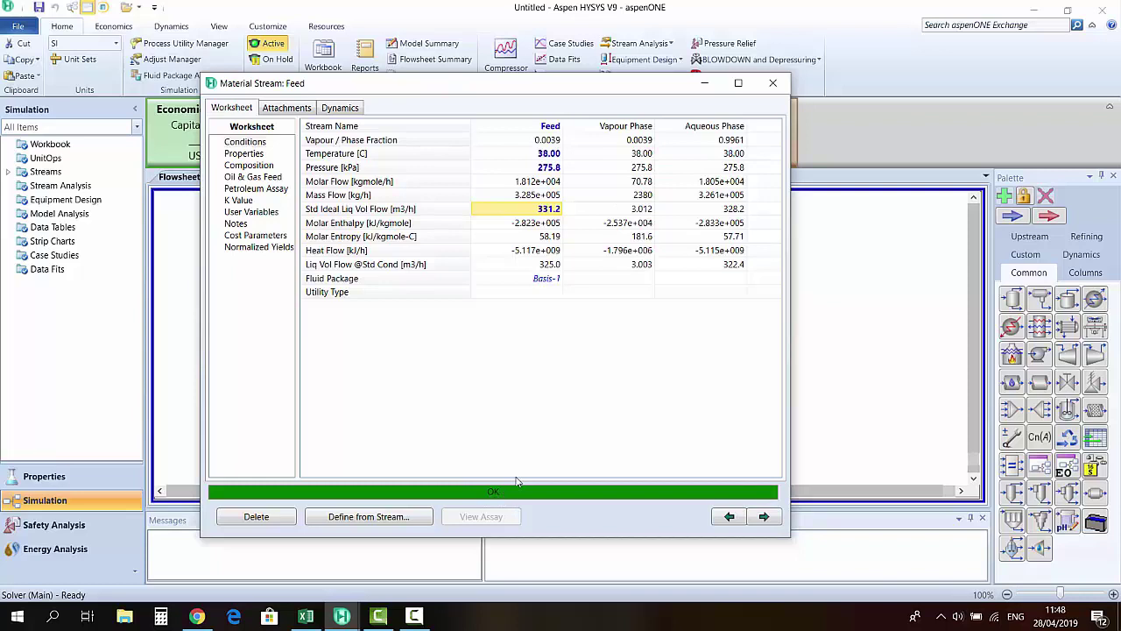
click(772, 84)
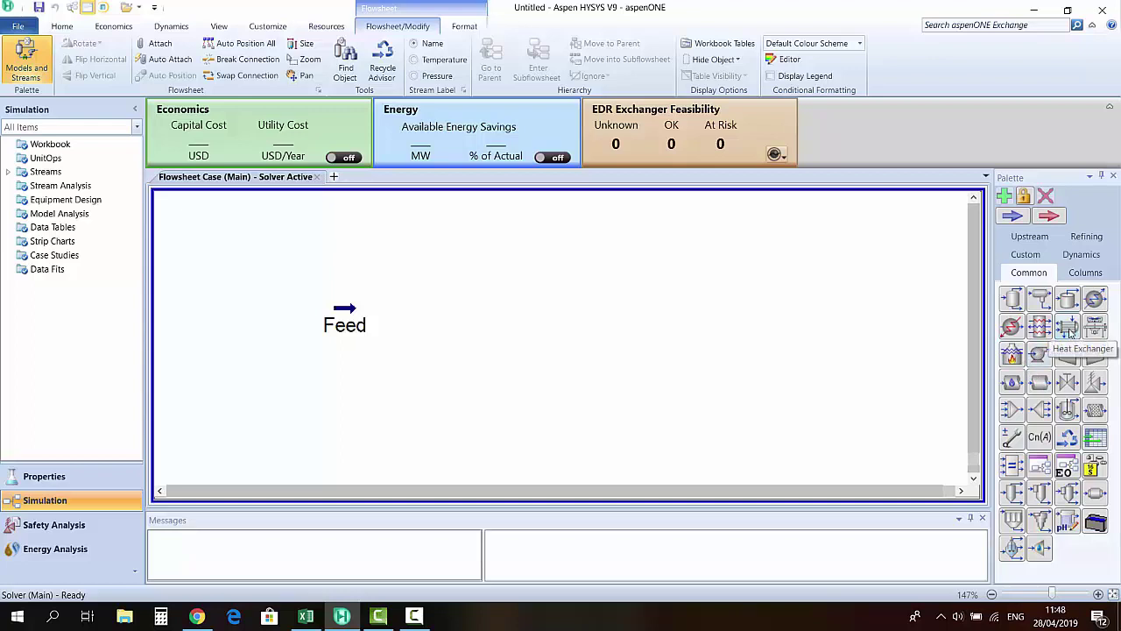
Place a heat exchanger on the flowsheet just after the Feed stream and open its design connections
drag(1070, 331, 396, 348)
click(601, 348)
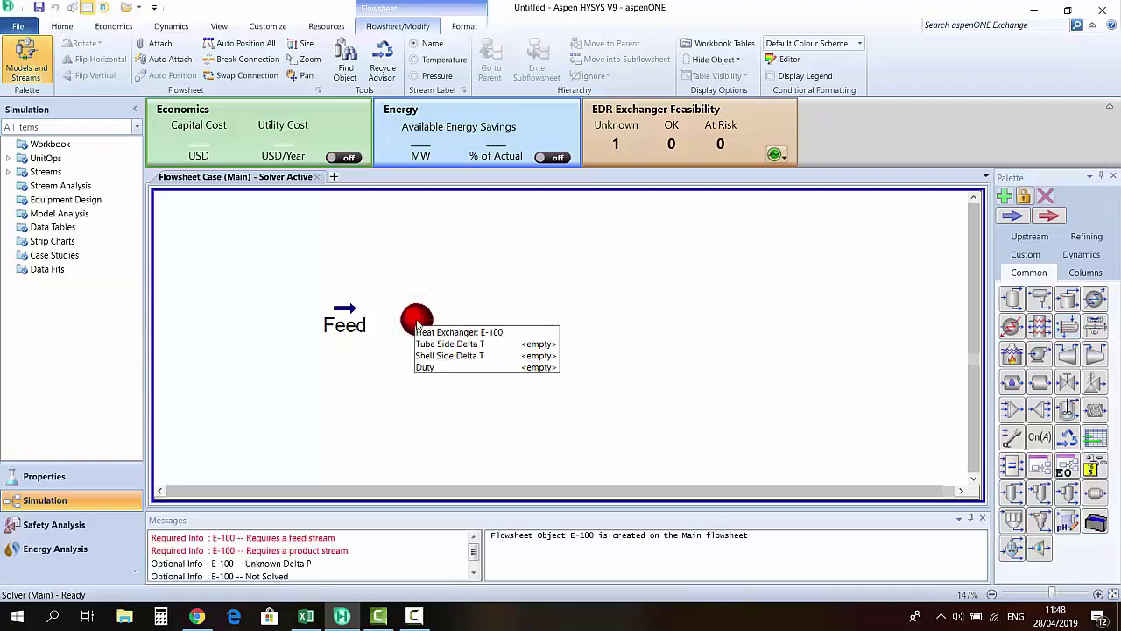
double_click(416, 320)
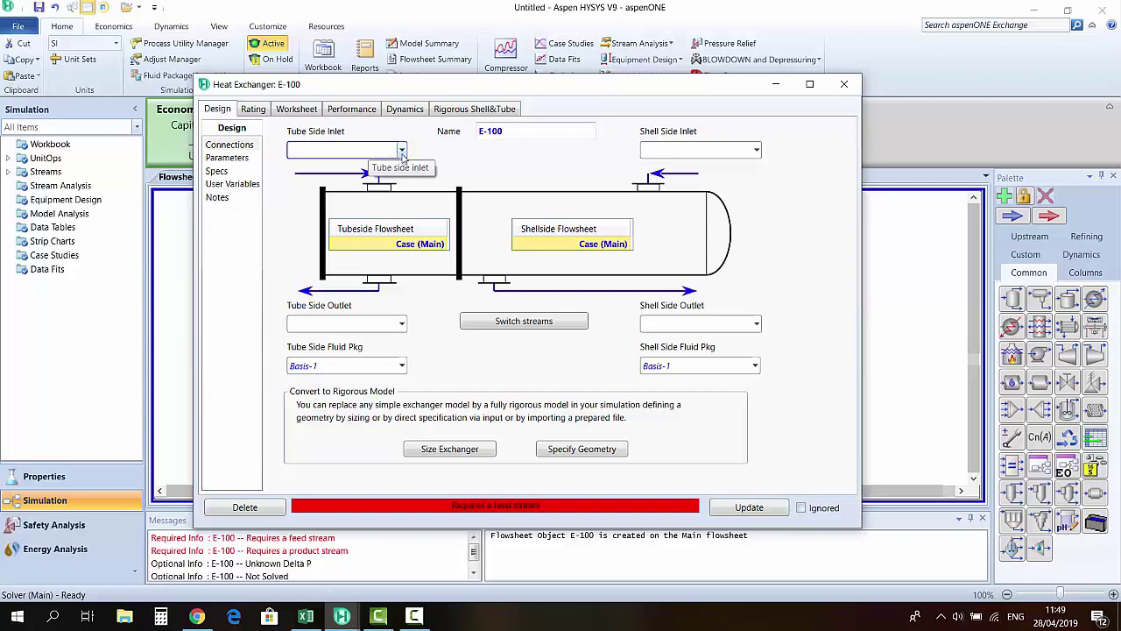
Connect Feed as the exchanger's tube side inlet and create a tube side outlet stream named Feed To Stripper
click(402, 154)
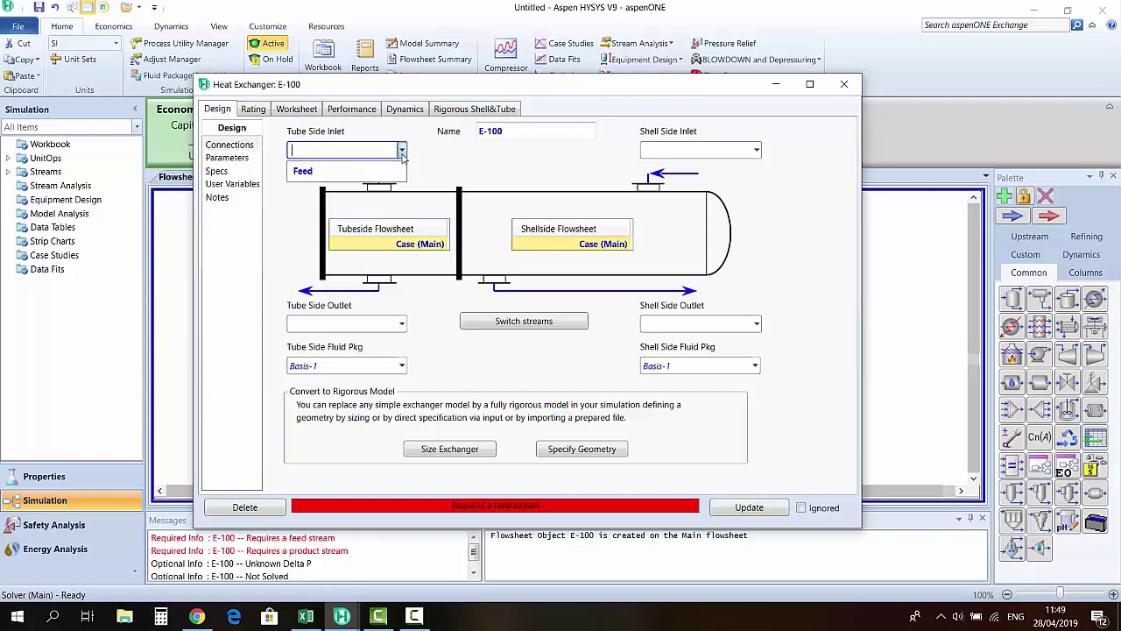
click(315, 175)
click(380, 324)
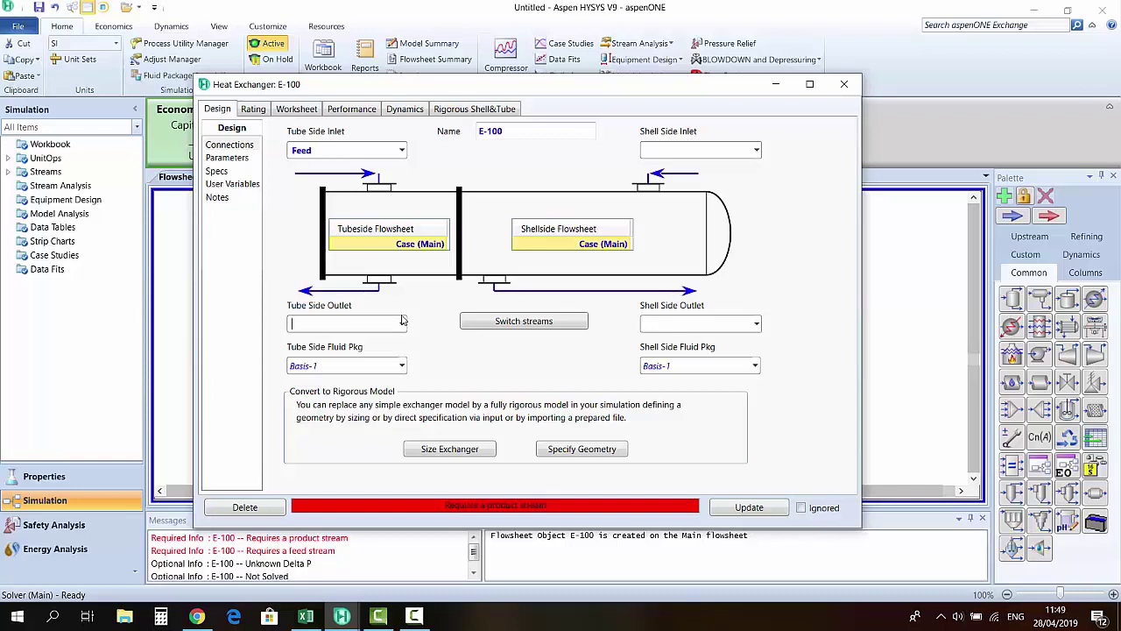
key(BackSpace)
key(BackSpace)
key(Return)
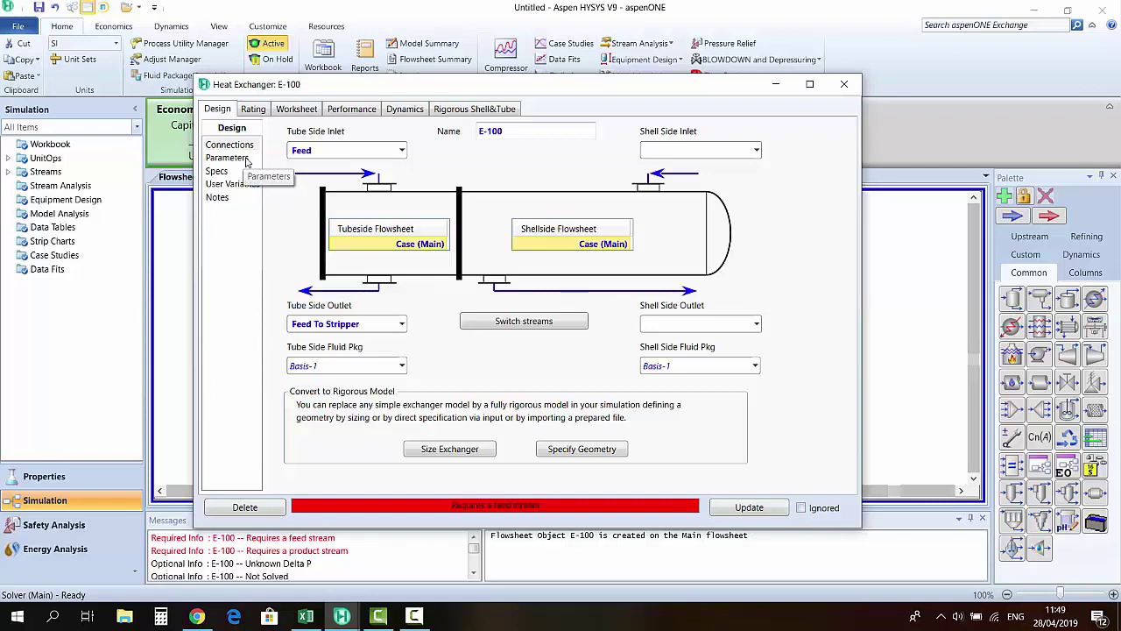
In the exchanger's worksheet, try a Feed To Stripper temperature of 200 °F and replace it with 95 °C
click(303, 110)
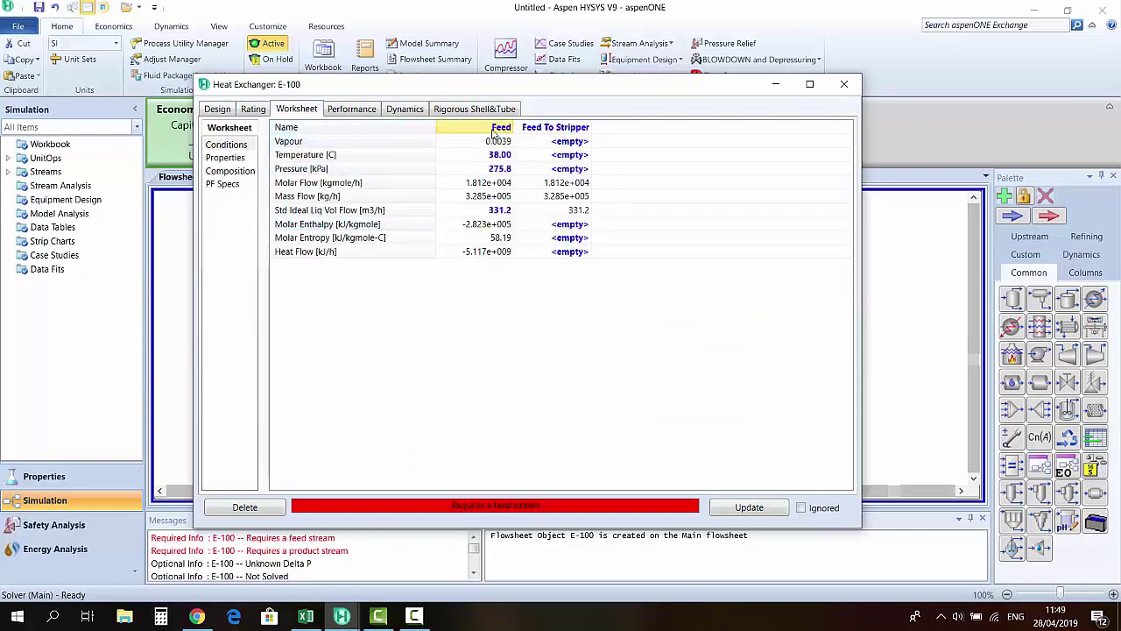
click(575, 155)
text(200)
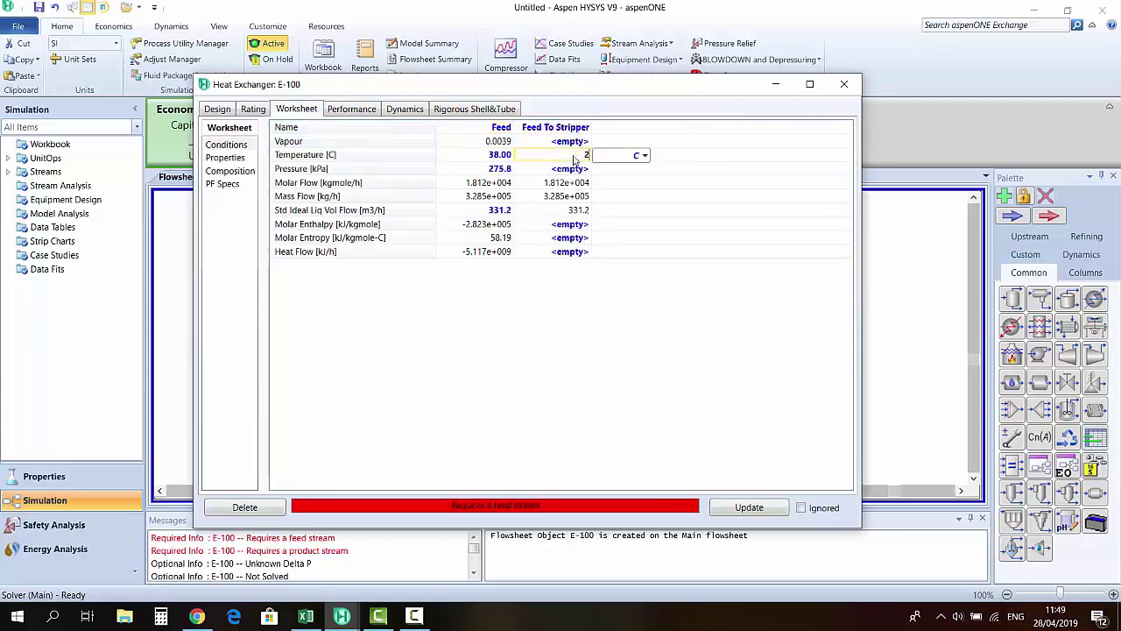
click(645, 156)
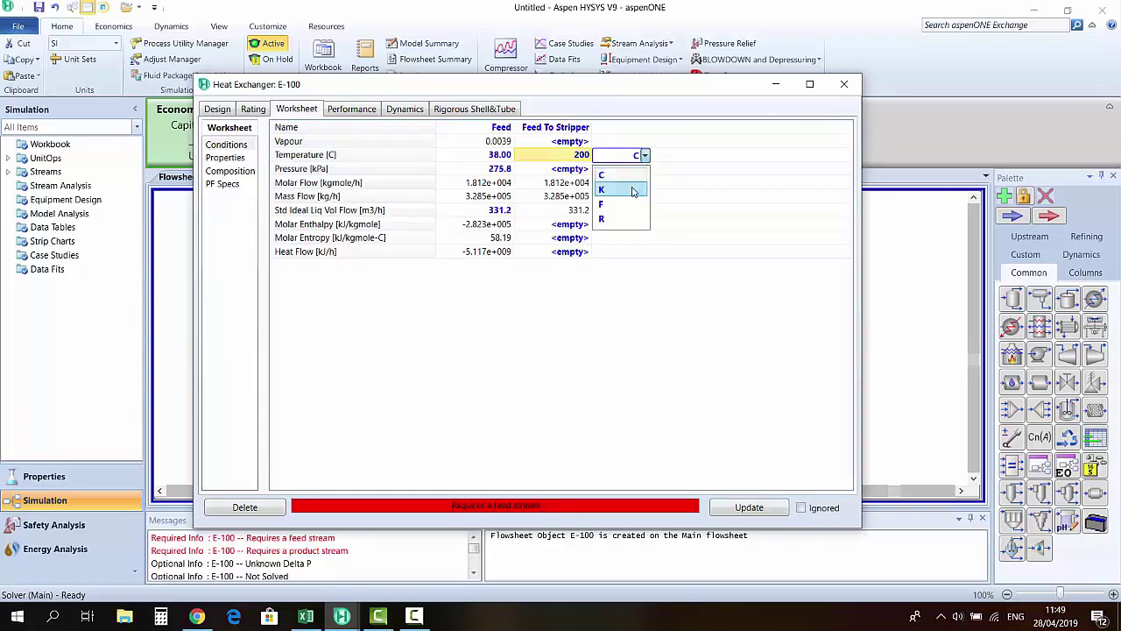
click(613, 189)
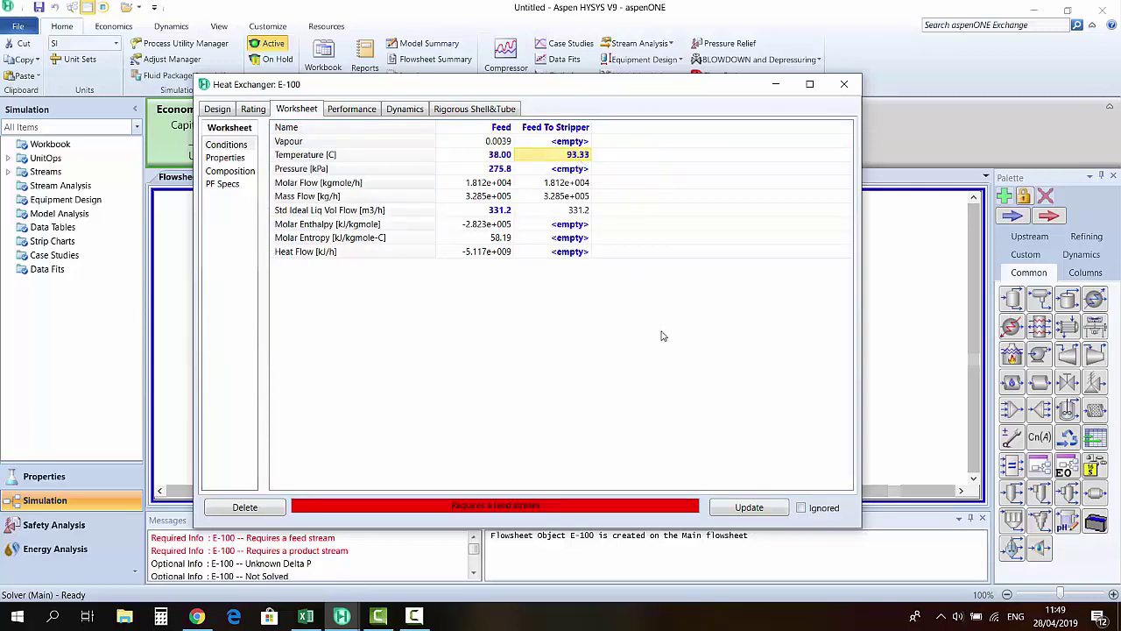
mouse_move(575, 156)
text(95)
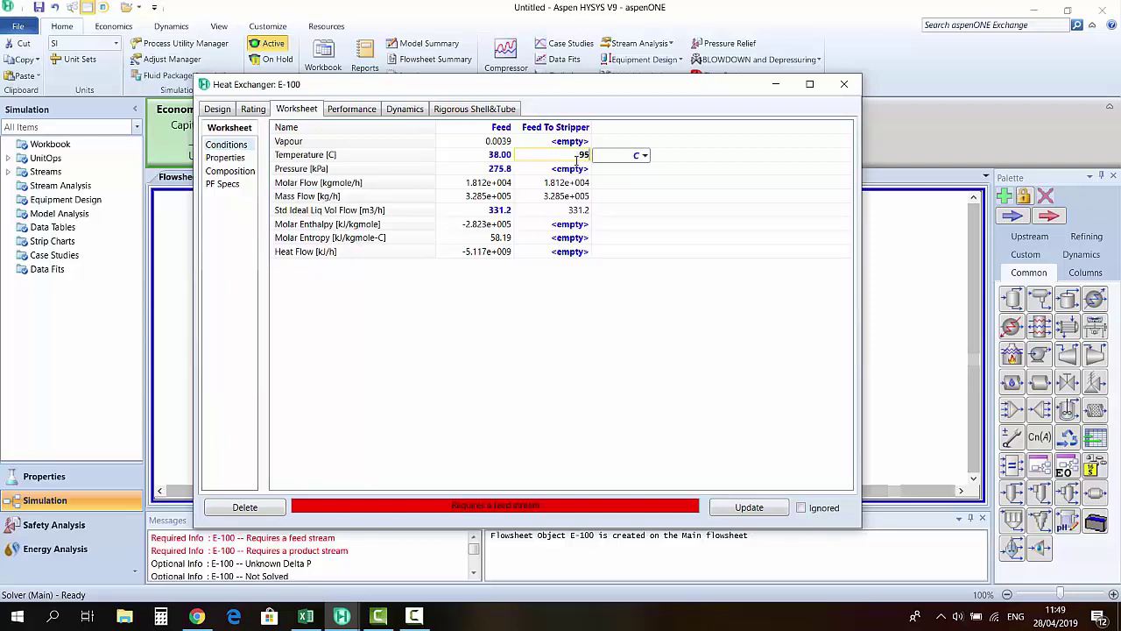
key(Return)
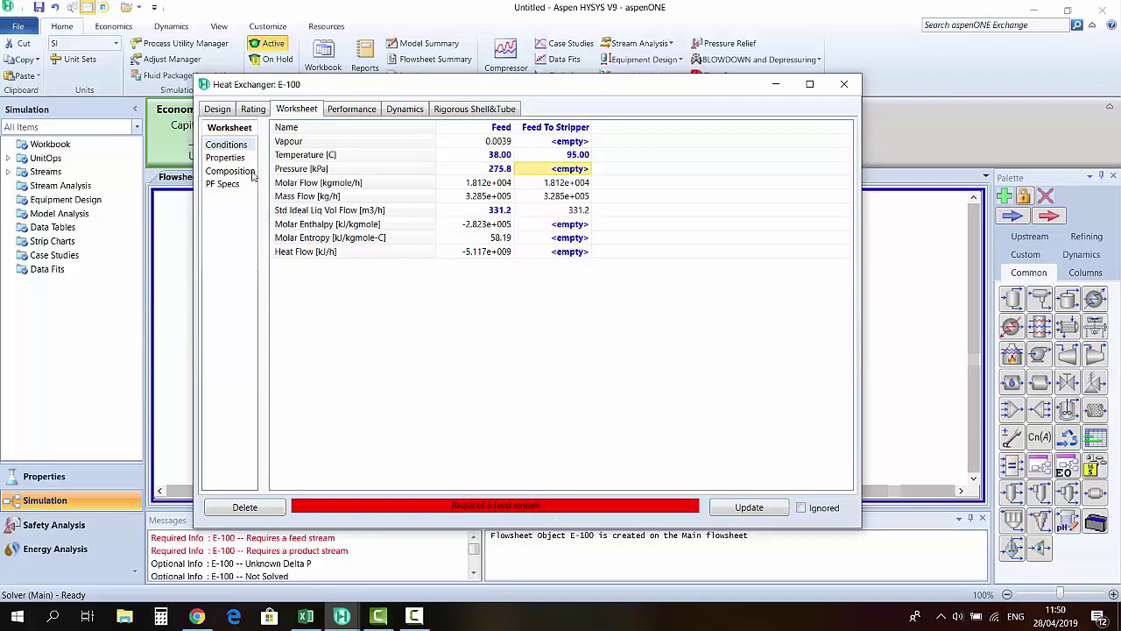
Set the exchanger's tube-side pressure drop to 10 psi (68.95 kPa) in its design parameters and close the exchanger's window
click(223, 110)
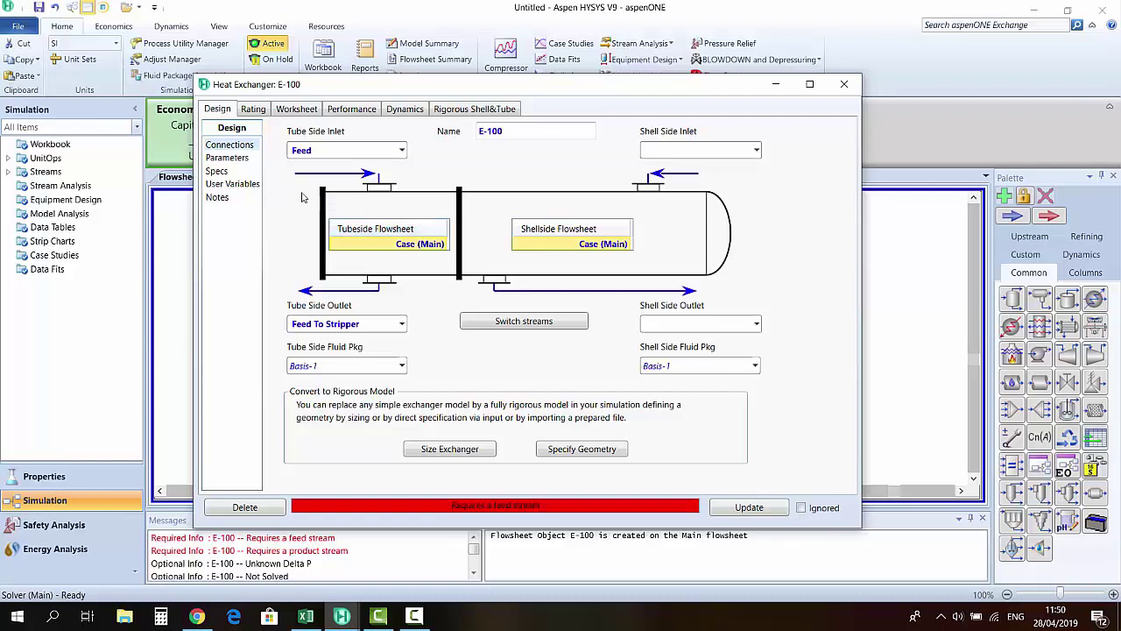
click(235, 157)
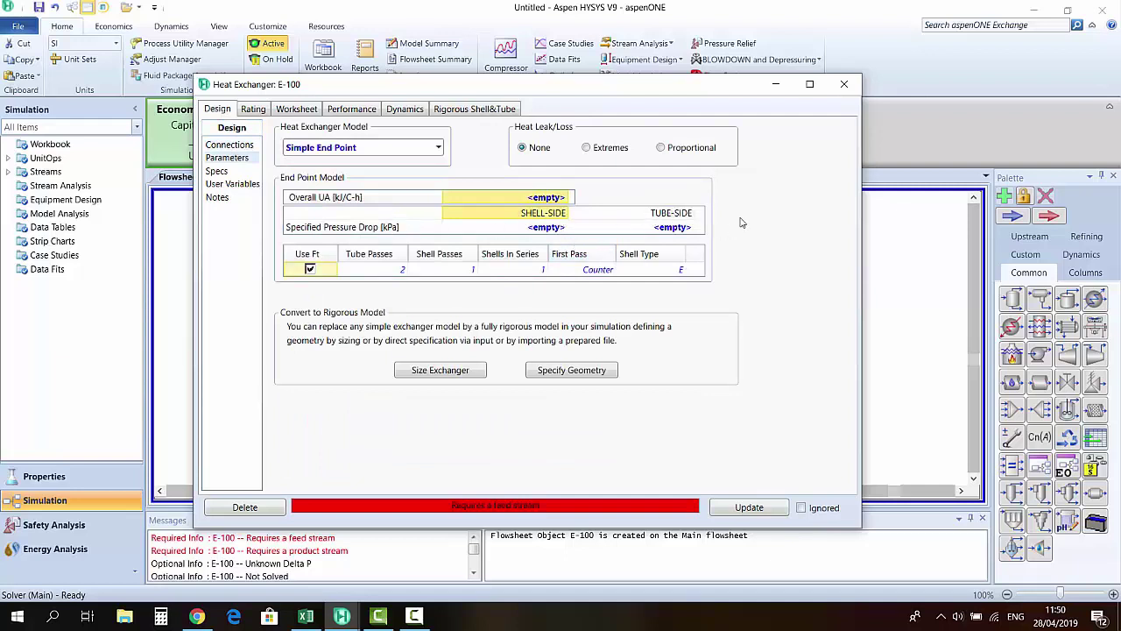
click(676, 228)
click(676, 227)
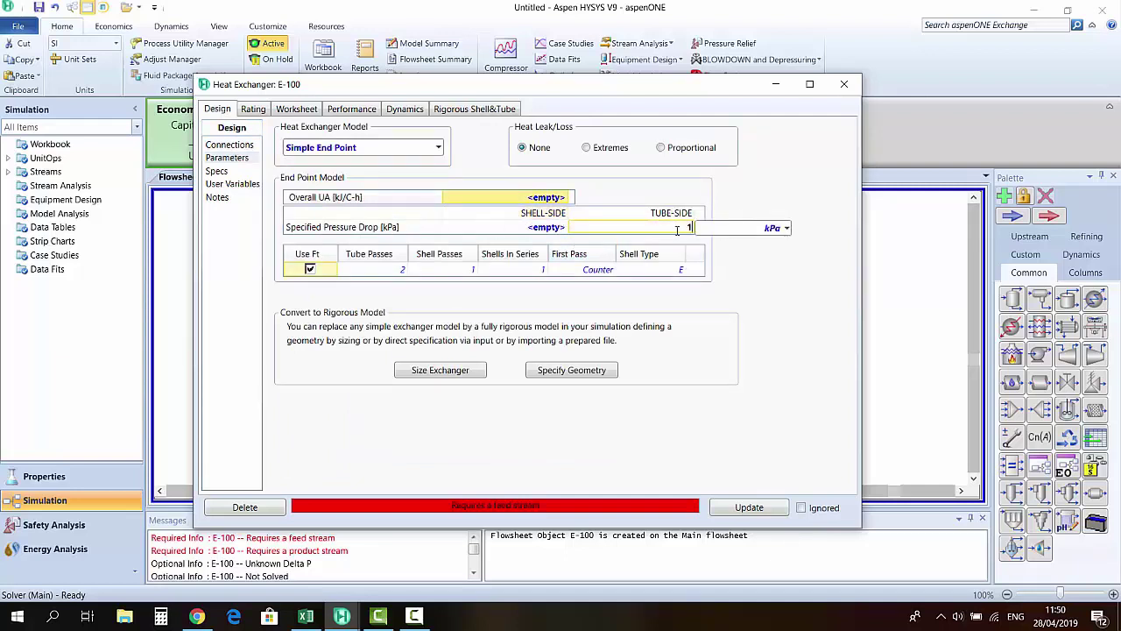
text(10)
click(787, 227)
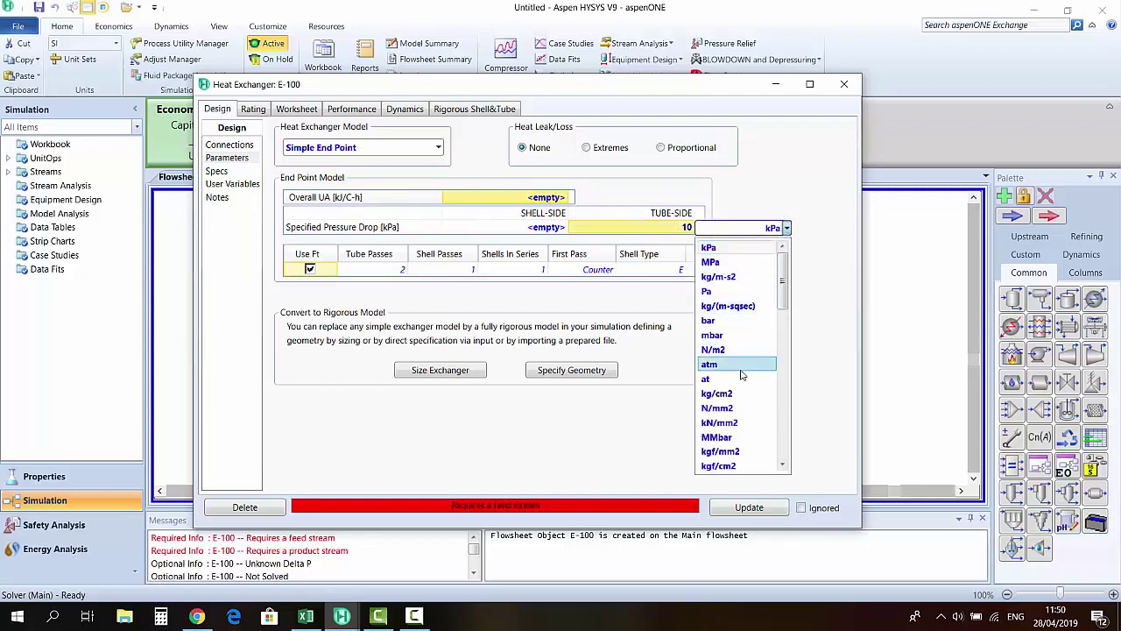
drag(781, 280, 779, 376)
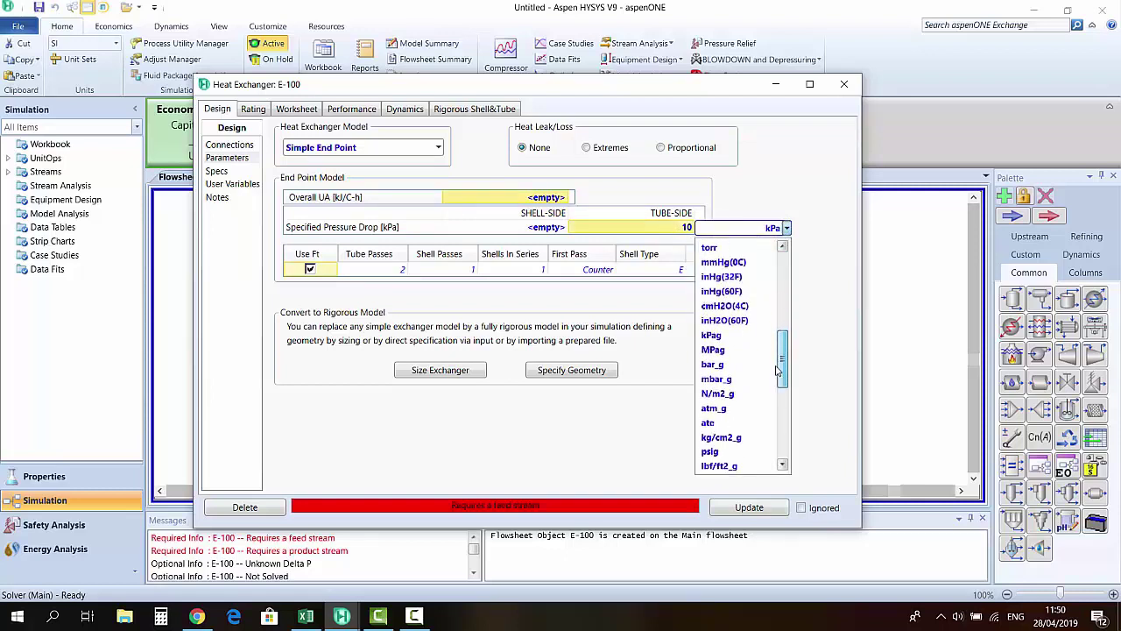
scroll(745, 350, up, 2)
click(718, 311)
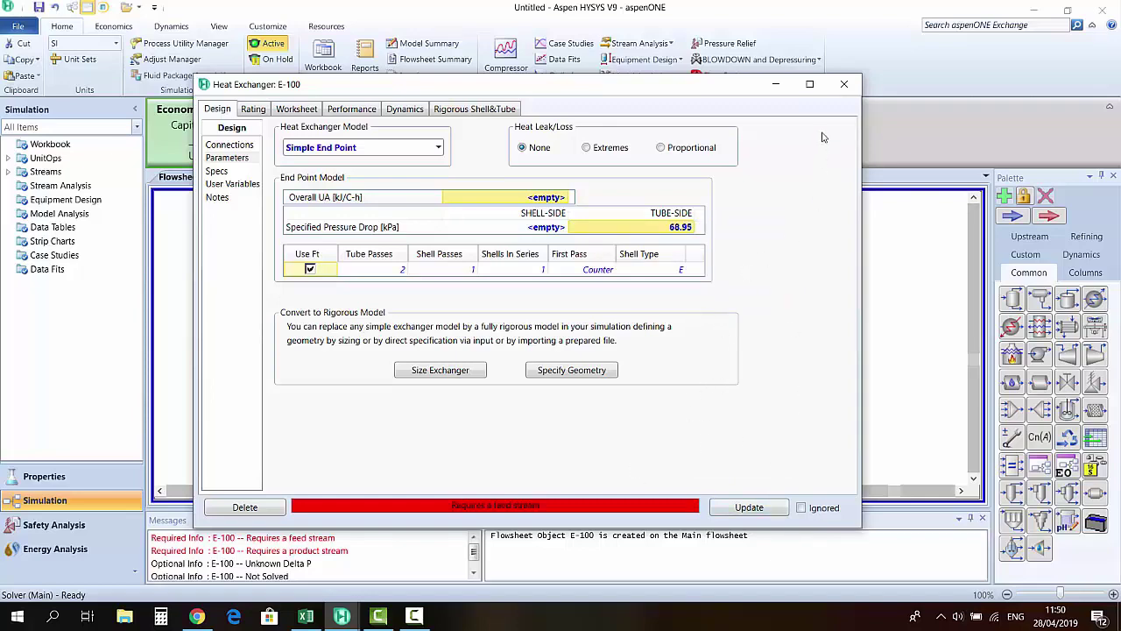
click(844, 86)
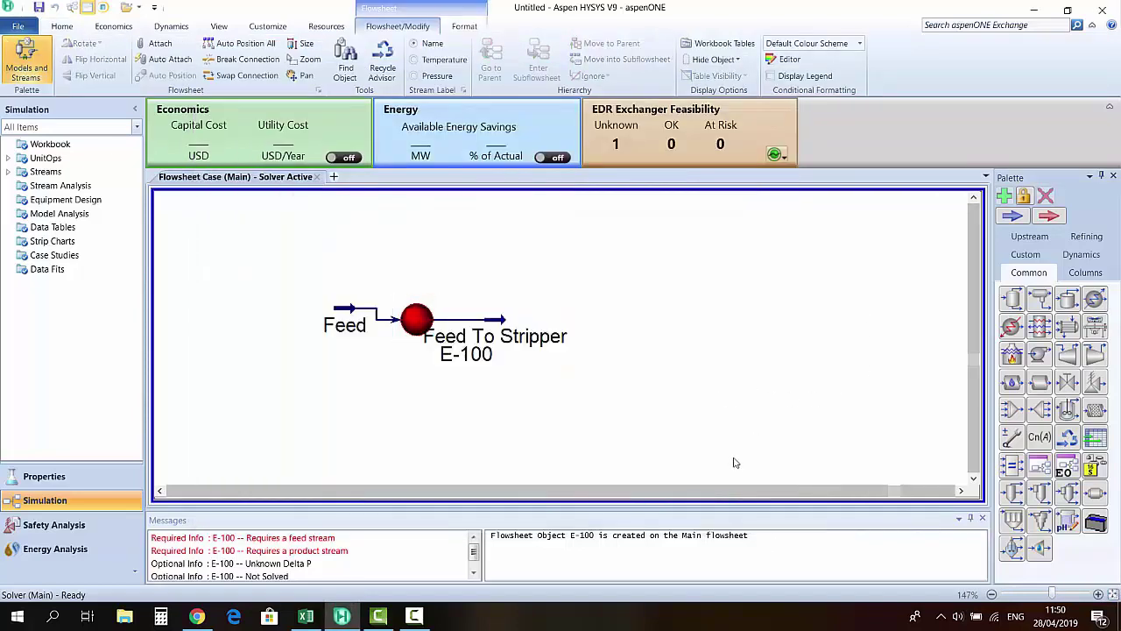
Spread Feed, exchanger E-100 and Feed To Stripper apart along one straight horizontal line on the flowsheet
drag(359, 324, 350, 338)
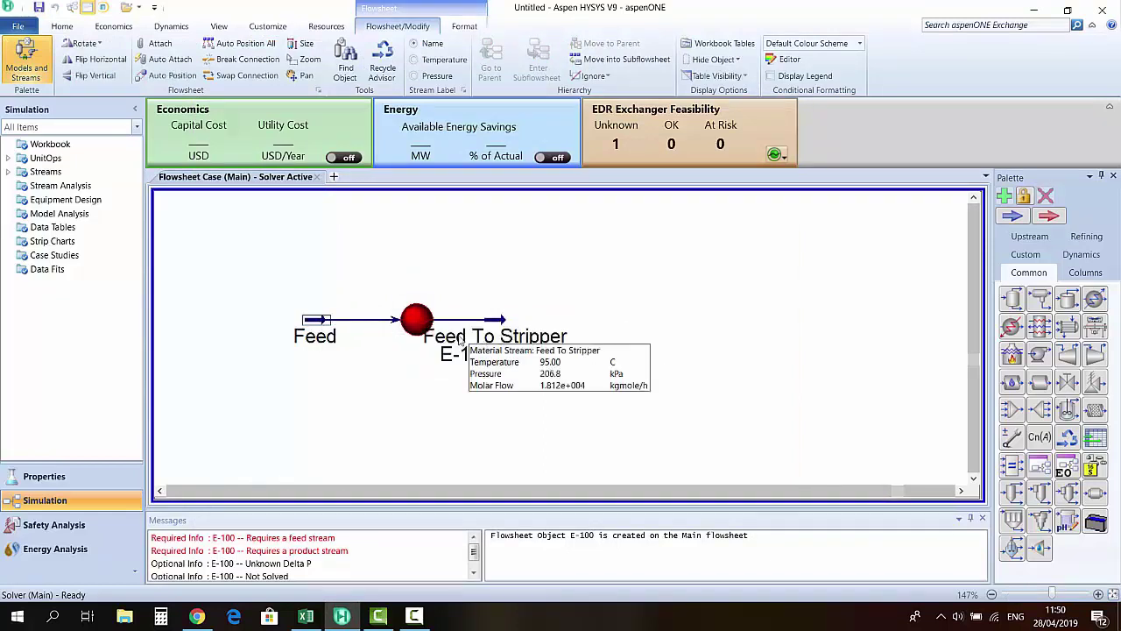
click(430, 326)
click(551, 397)
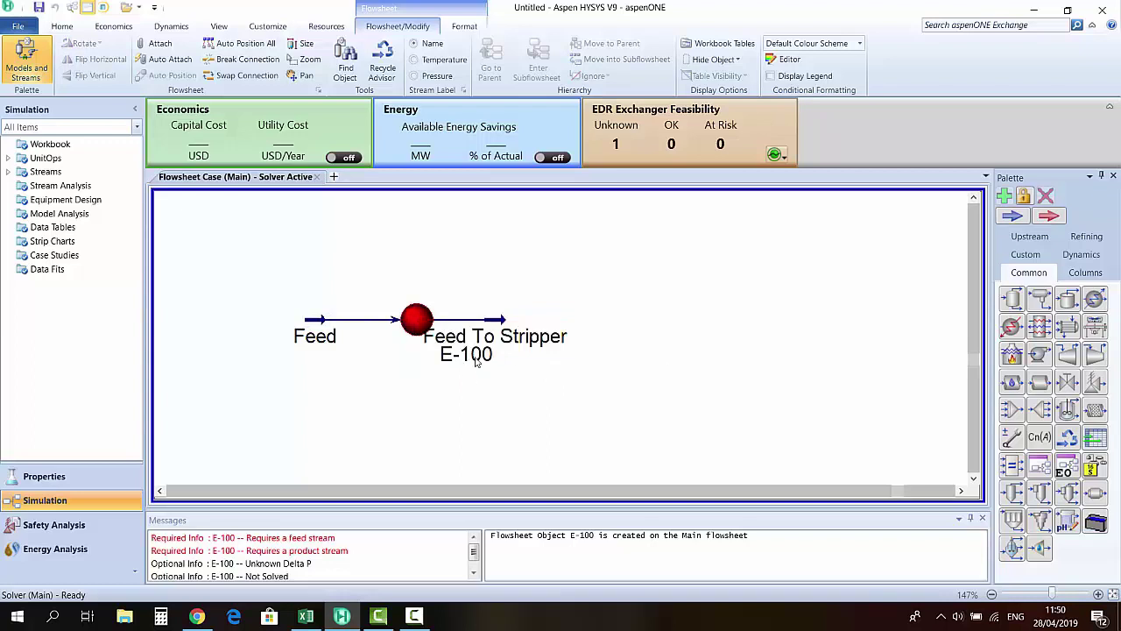
drag(478, 359, 438, 366)
mouse_move(438, 366)
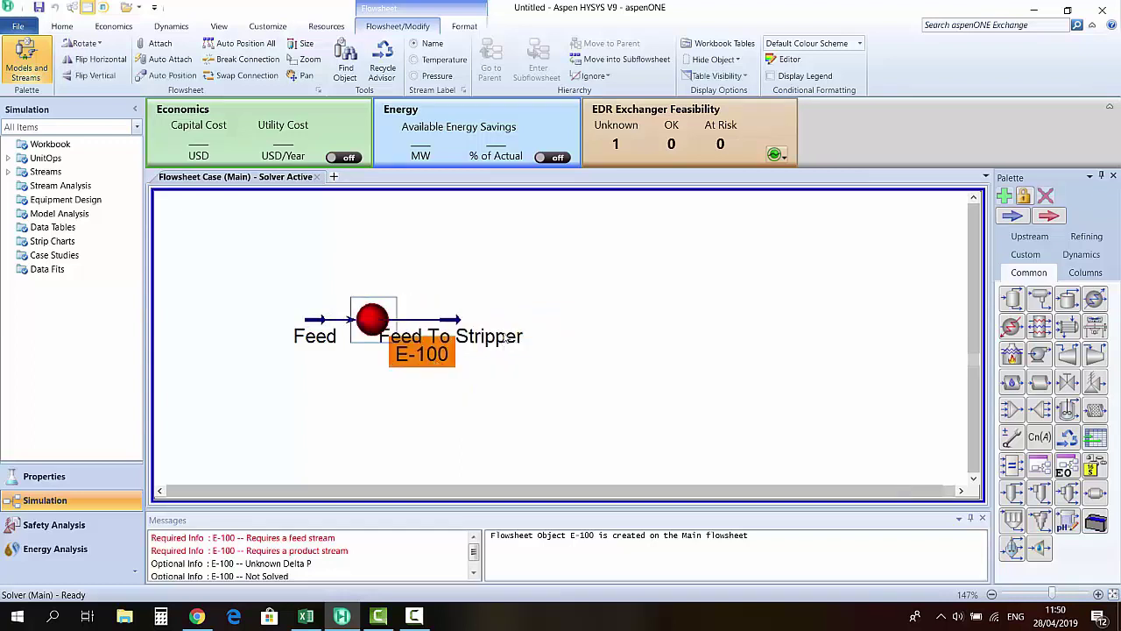
drag(499, 340, 574, 340)
mouse_move(401, 350)
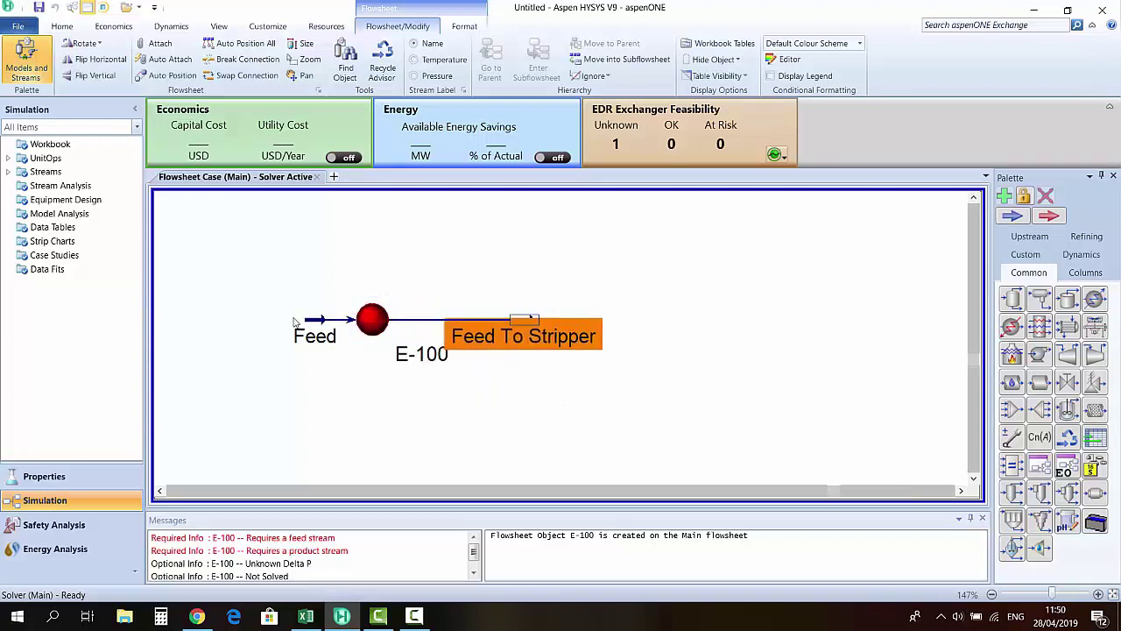
drag(326, 322, 282, 323)
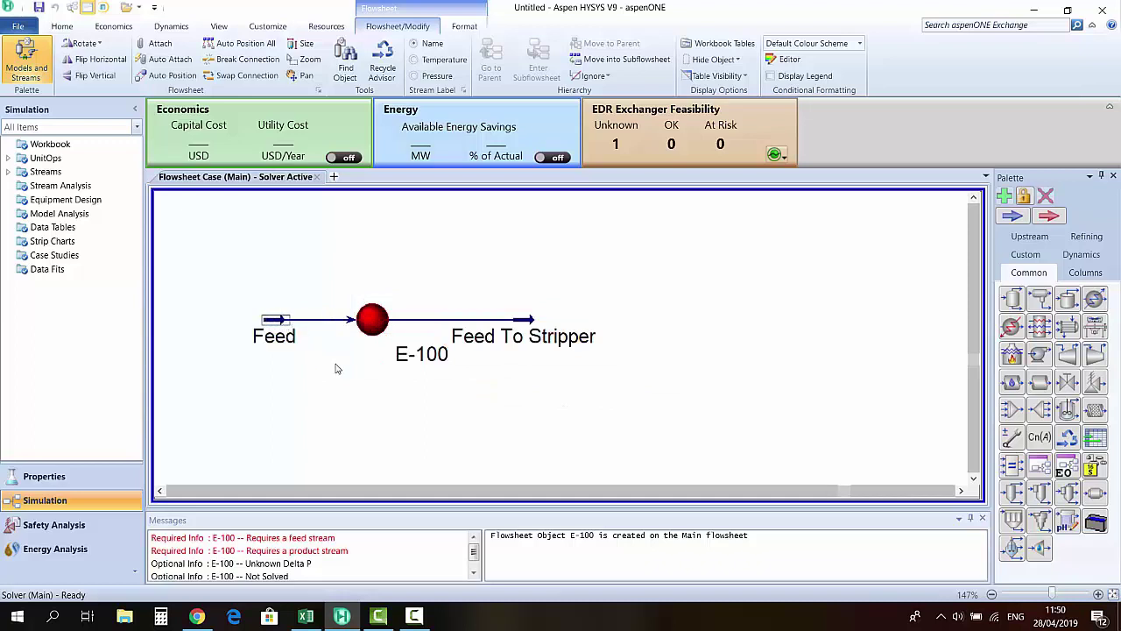
click(338, 370)
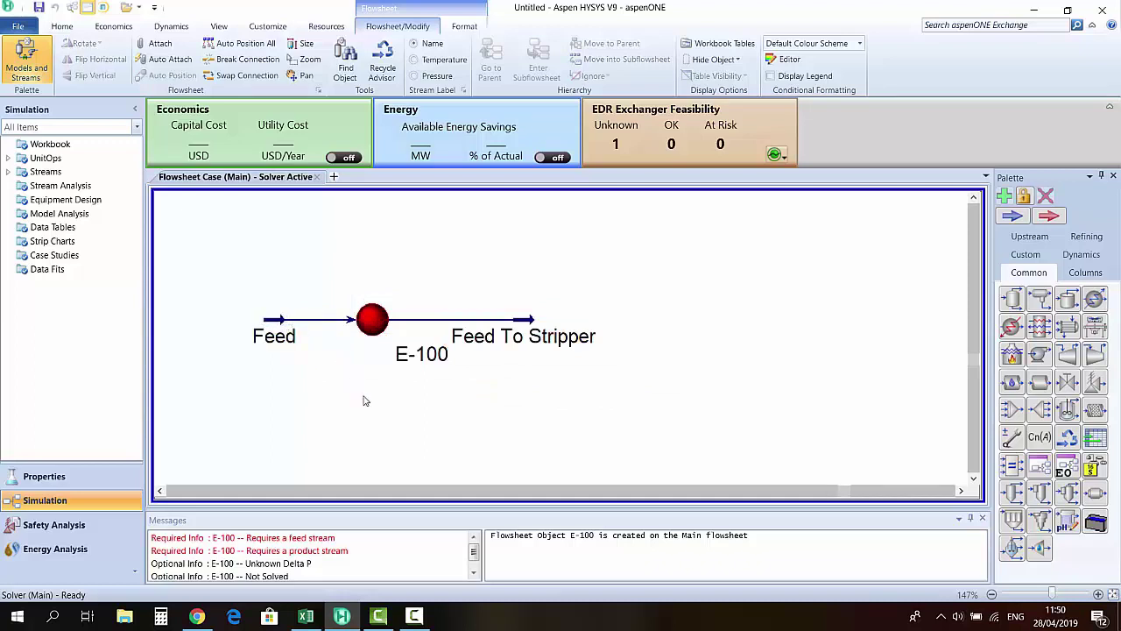
click(412, 618)
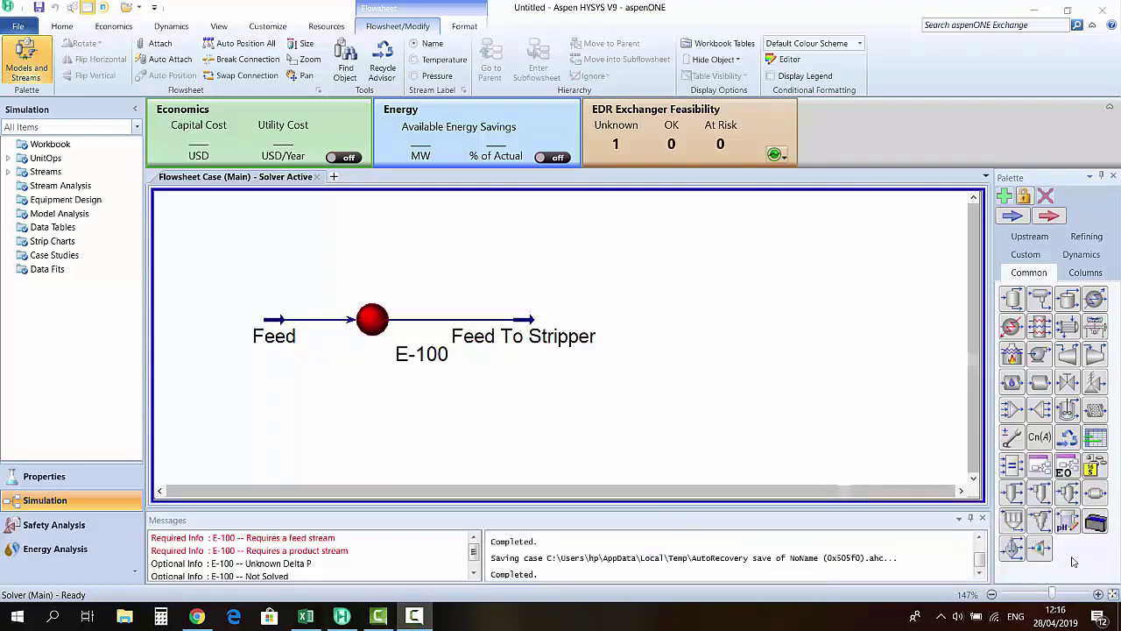
click(414, 617)
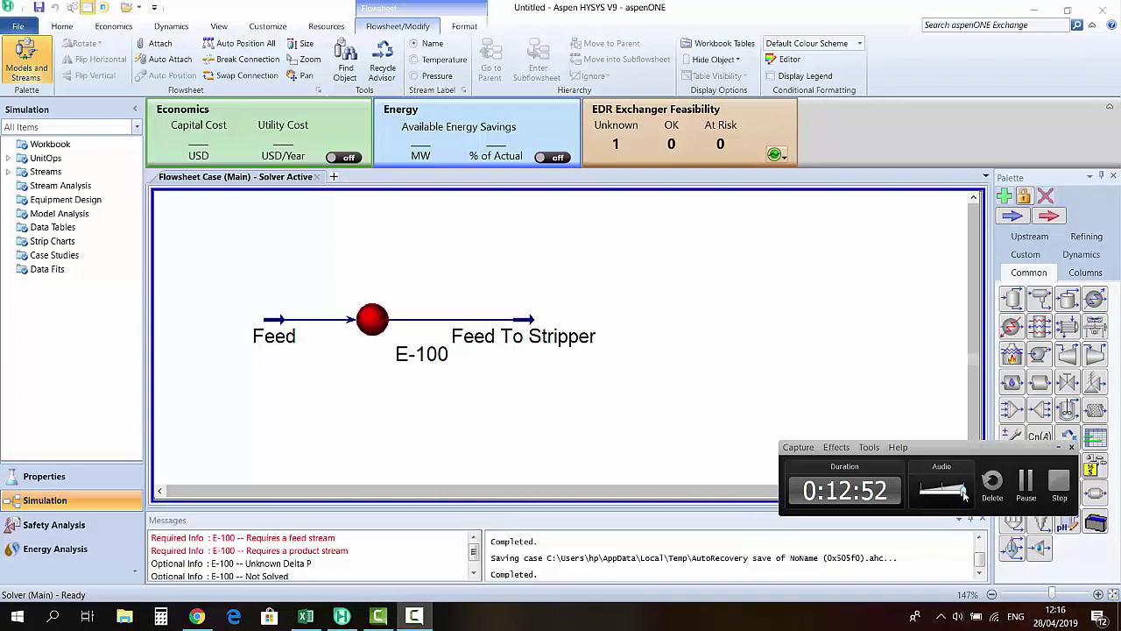
click(1055, 447)
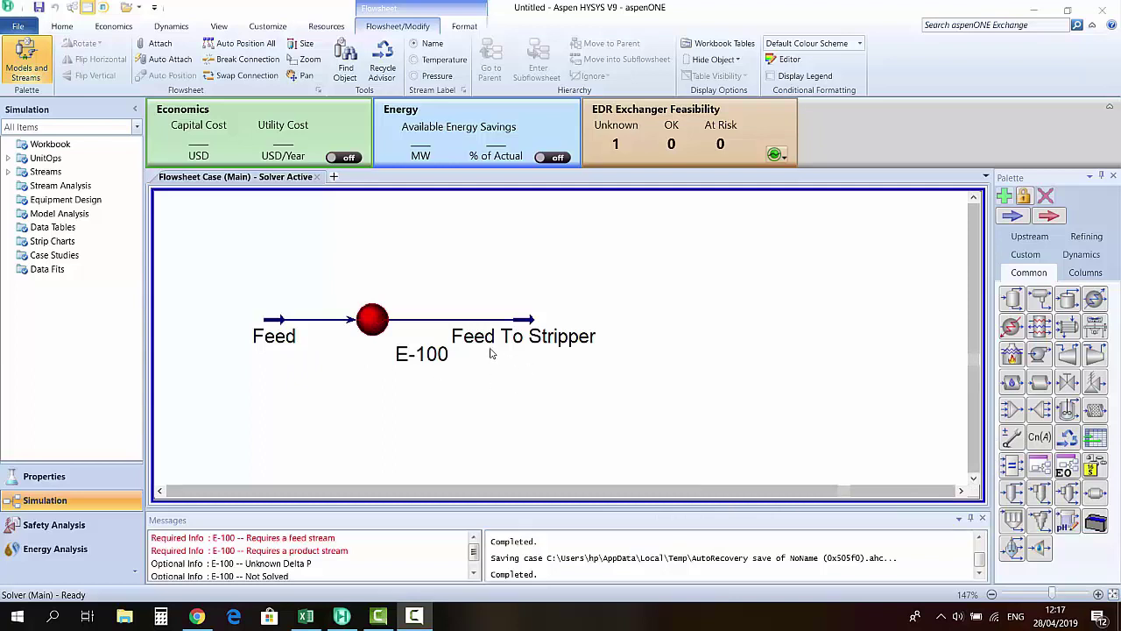
Place a Distillation Column Sub-Flowsheet just after the Feed To Stripper stream and open its input expert
click(1090, 272)
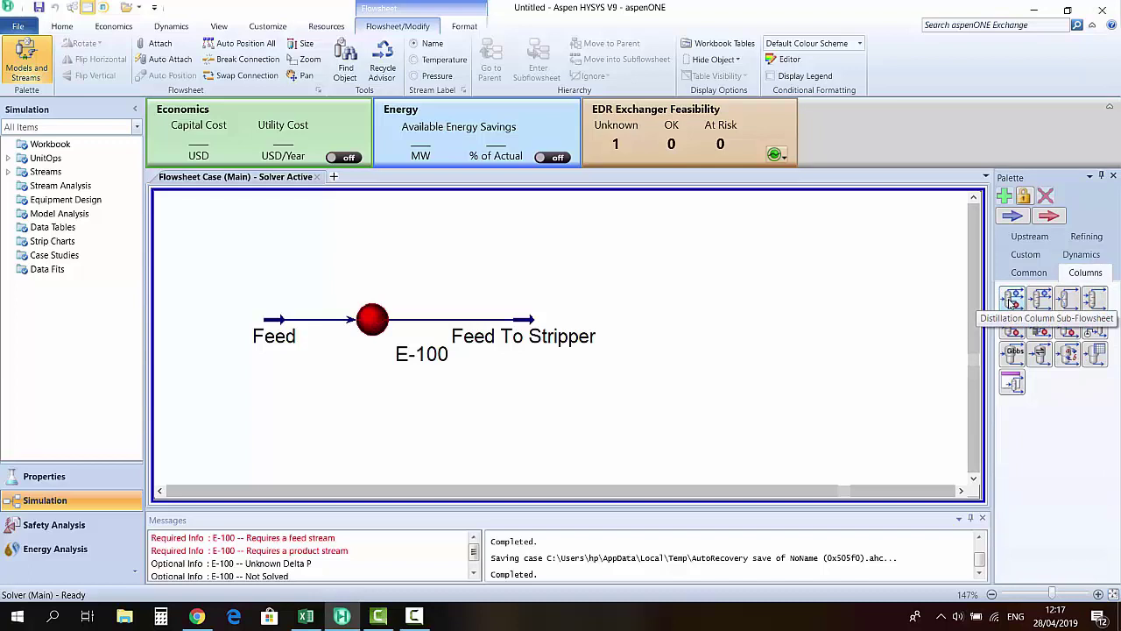
drag(1012, 301, 603, 420)
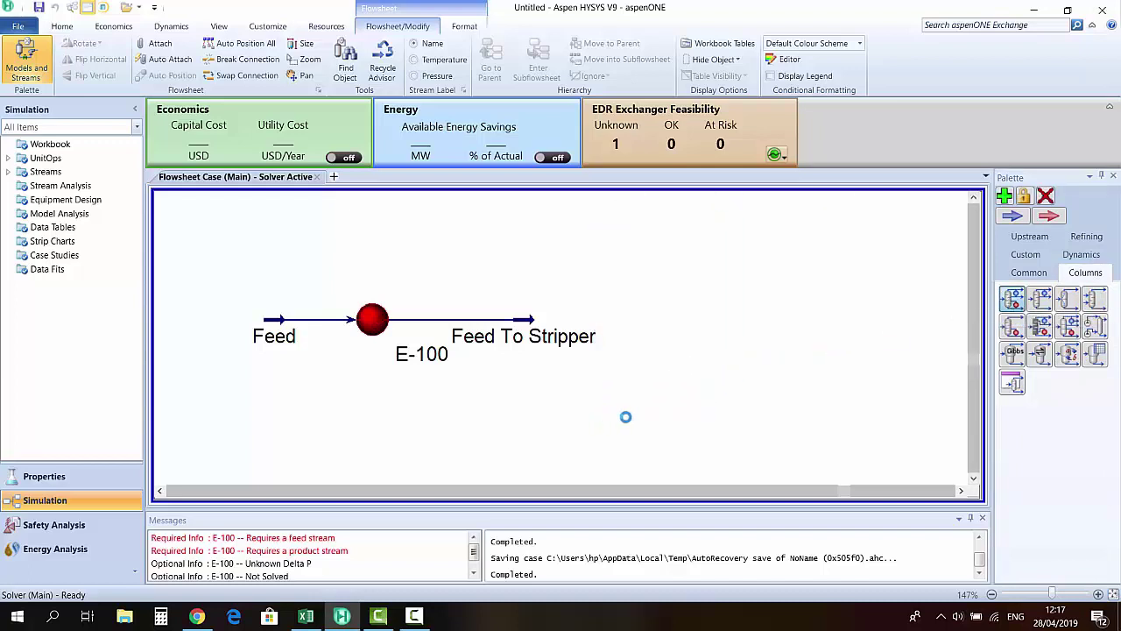
click(817, 333)
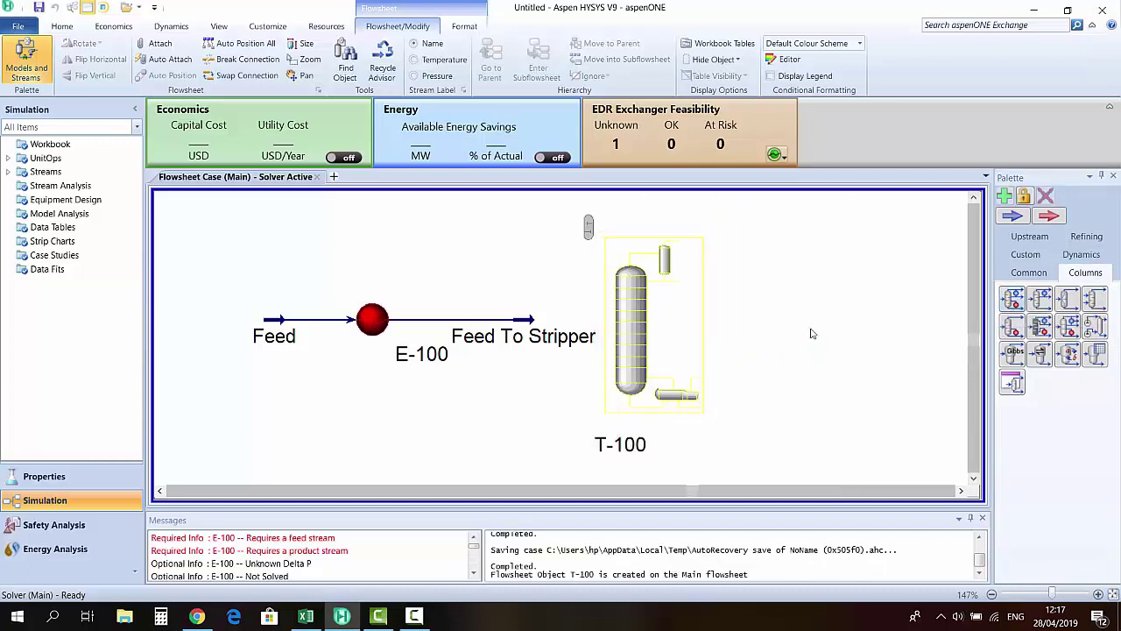
double_click(637, 335)
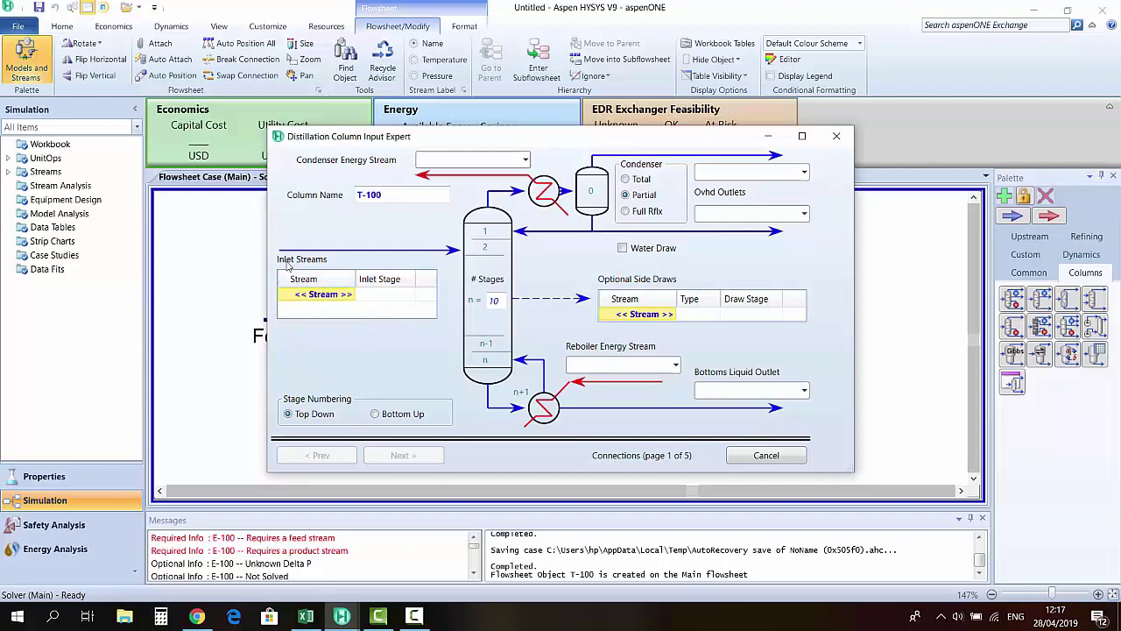
Connect Feed To Stripper as the column's inlet, set 8 stages and choose 3_Main Tower as the inlet stage
click(322, 294)
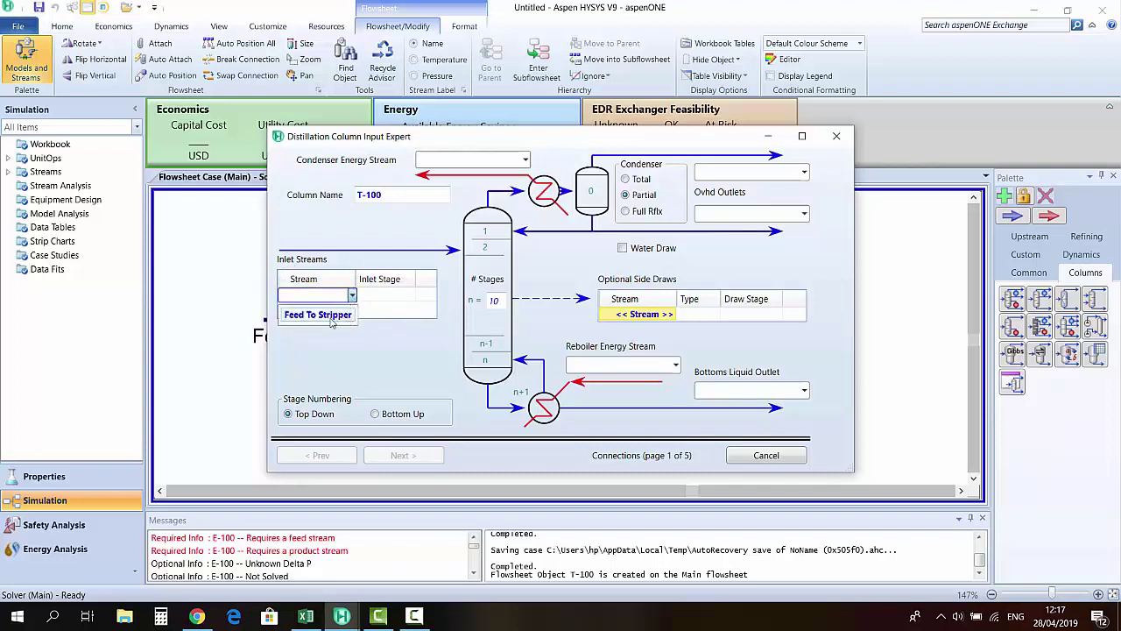
click(328, 319)
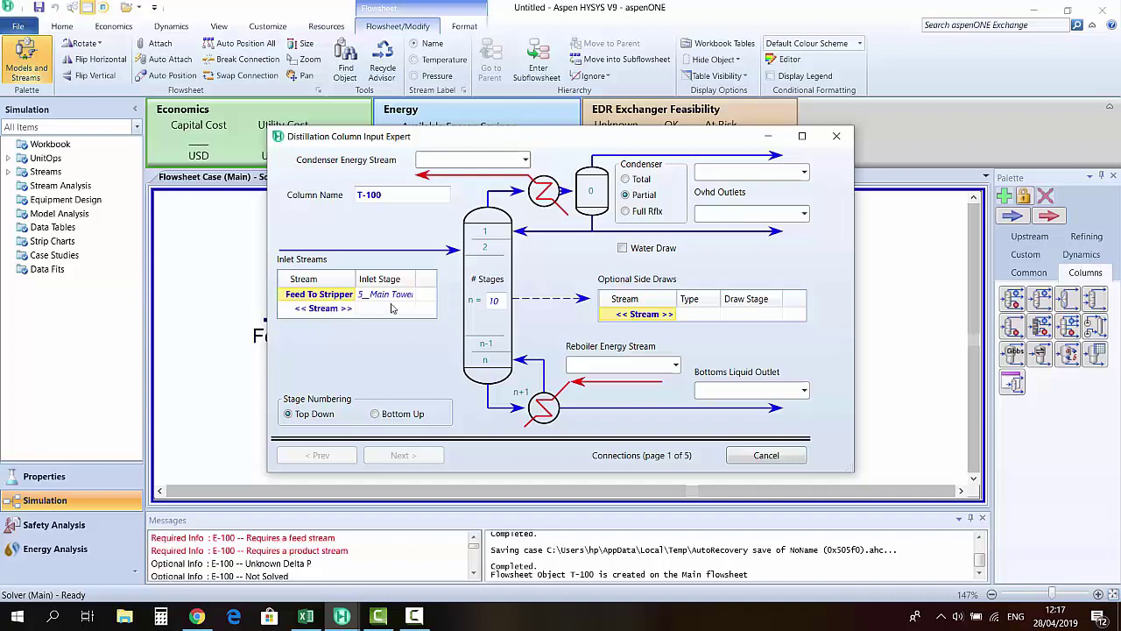
click(501, 300)
key(Return)
click(411, 296)
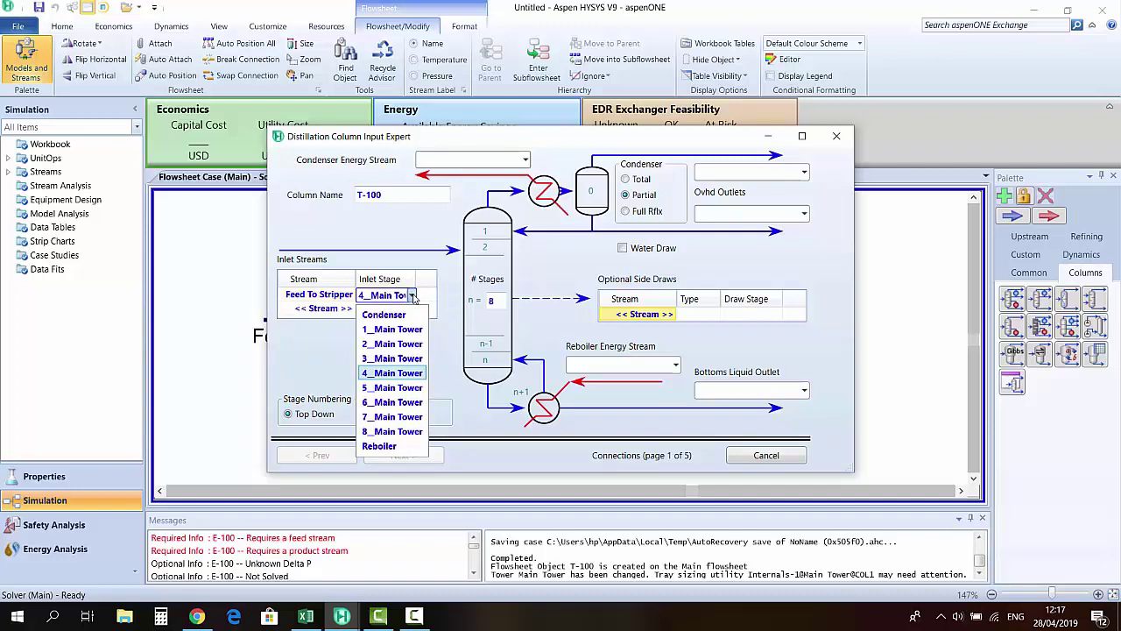
click(402, 359)
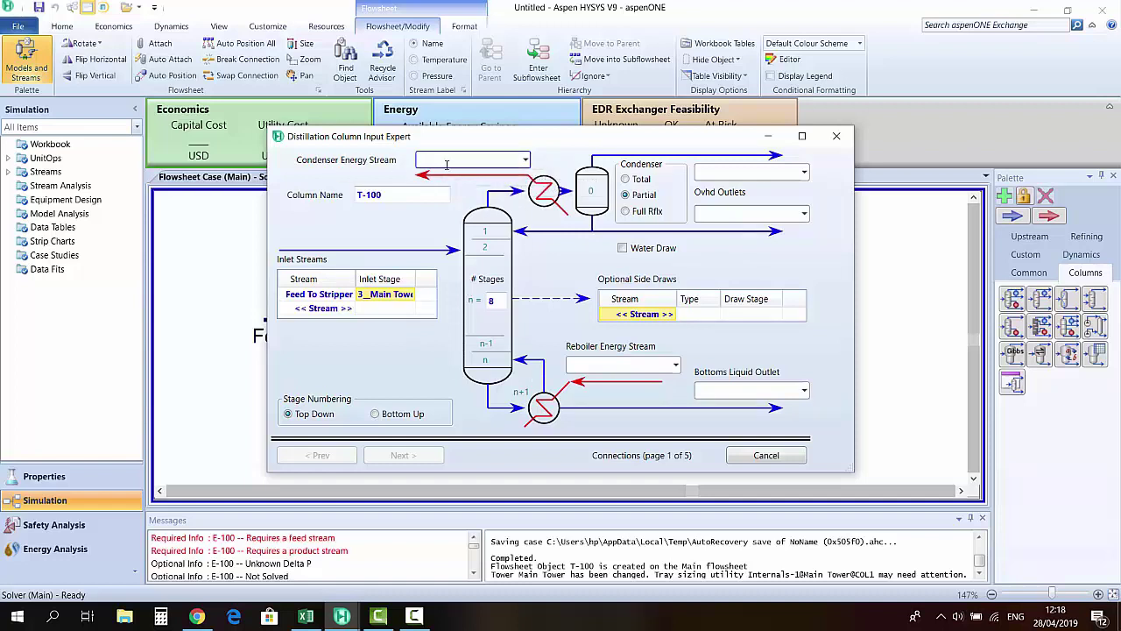
Name the column's condenser energy stream QC and its reboiler energy stream QR
text(QC)
click(617, 366)
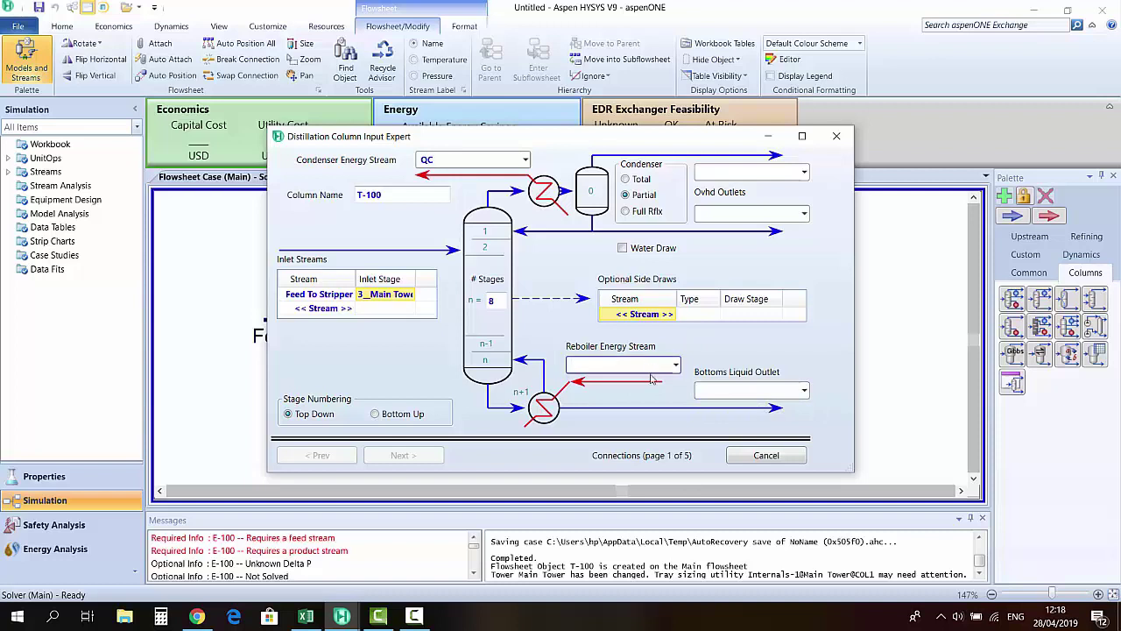
text(Q)
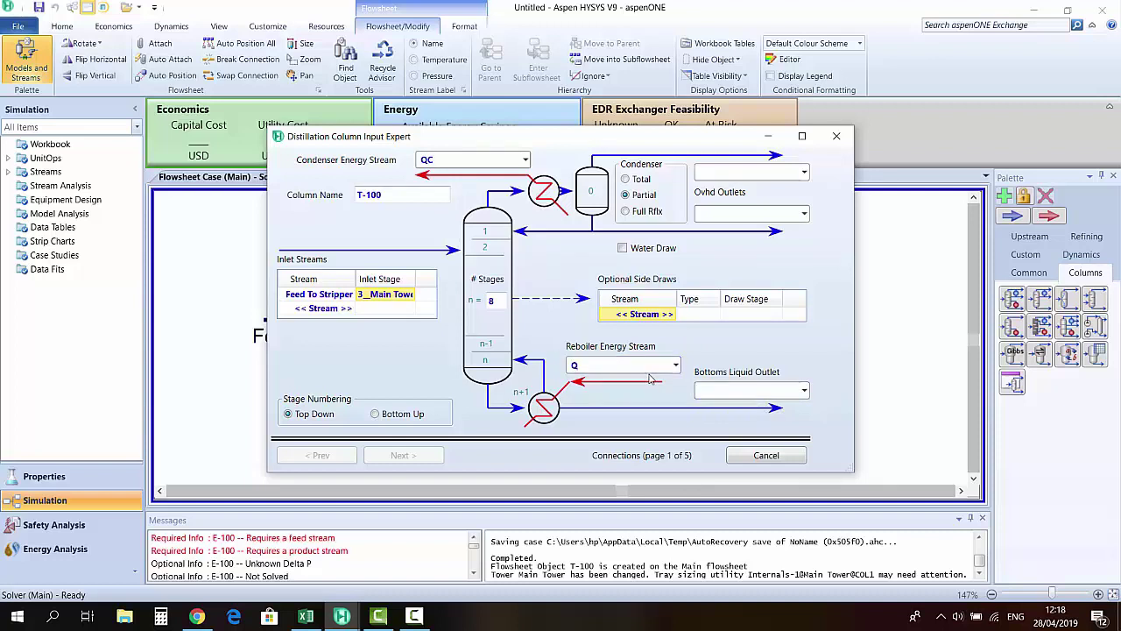
text(R)
Choose a full reflux condenser and create the overhead vapour outlet Off Gas and the bottoms liquid outlet Bottom
click(625, 212)
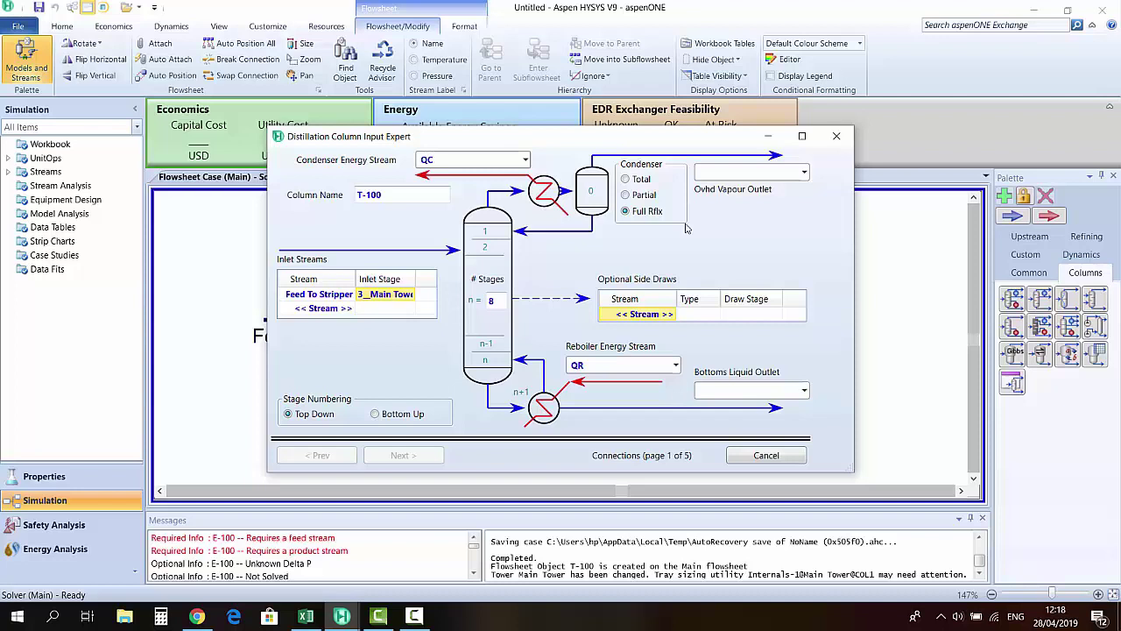
click(729, 172)
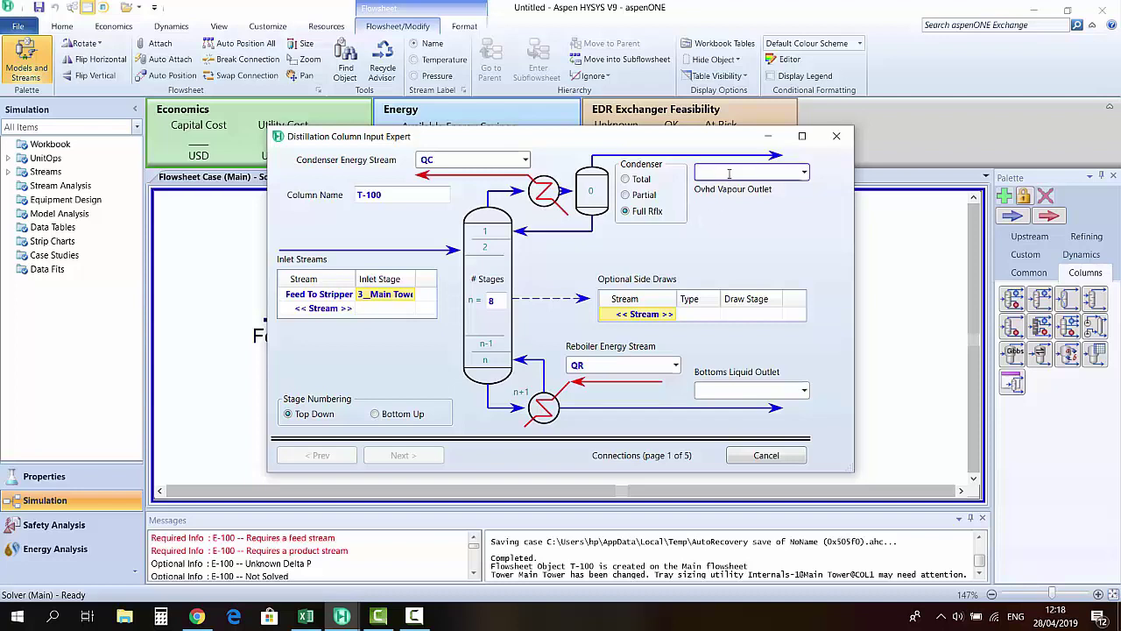
text(Off Gas)
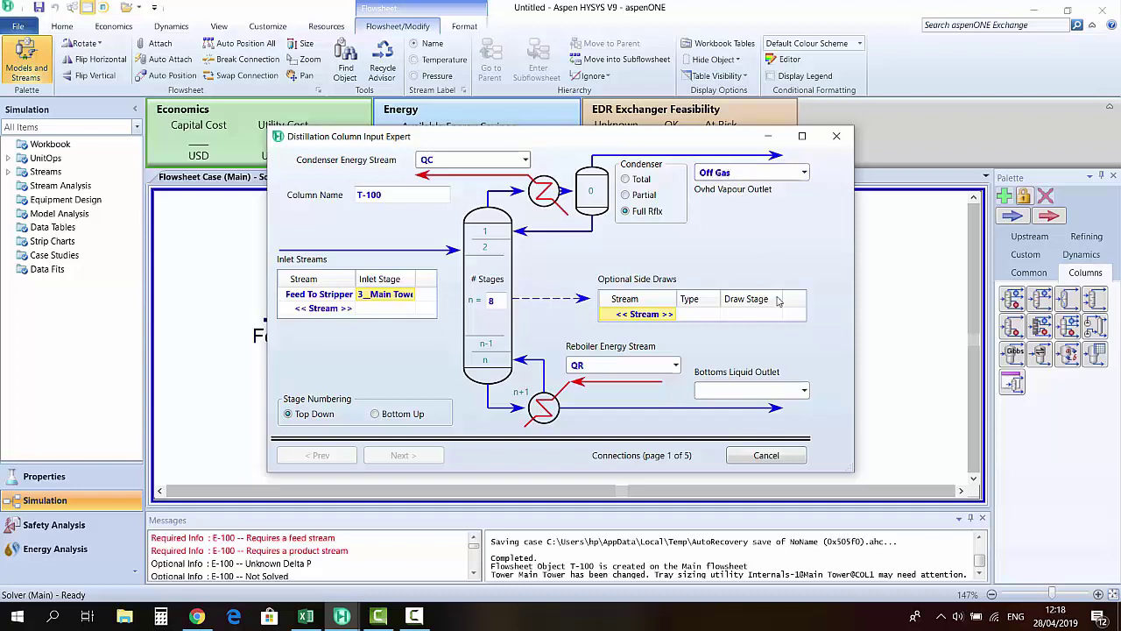
text(B)
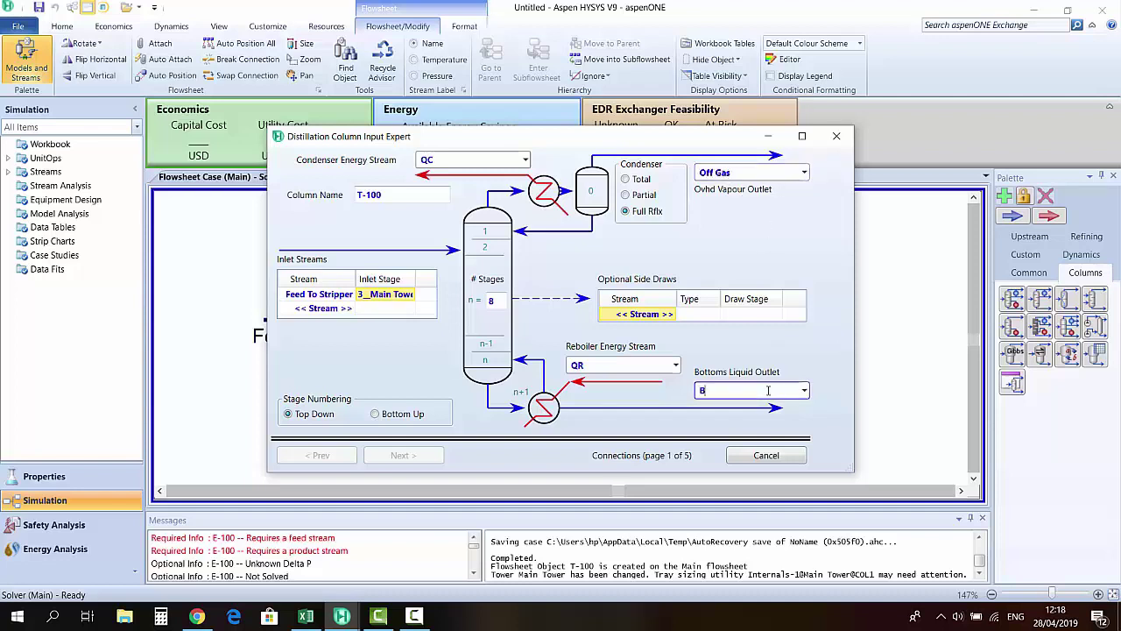
text(ottom)
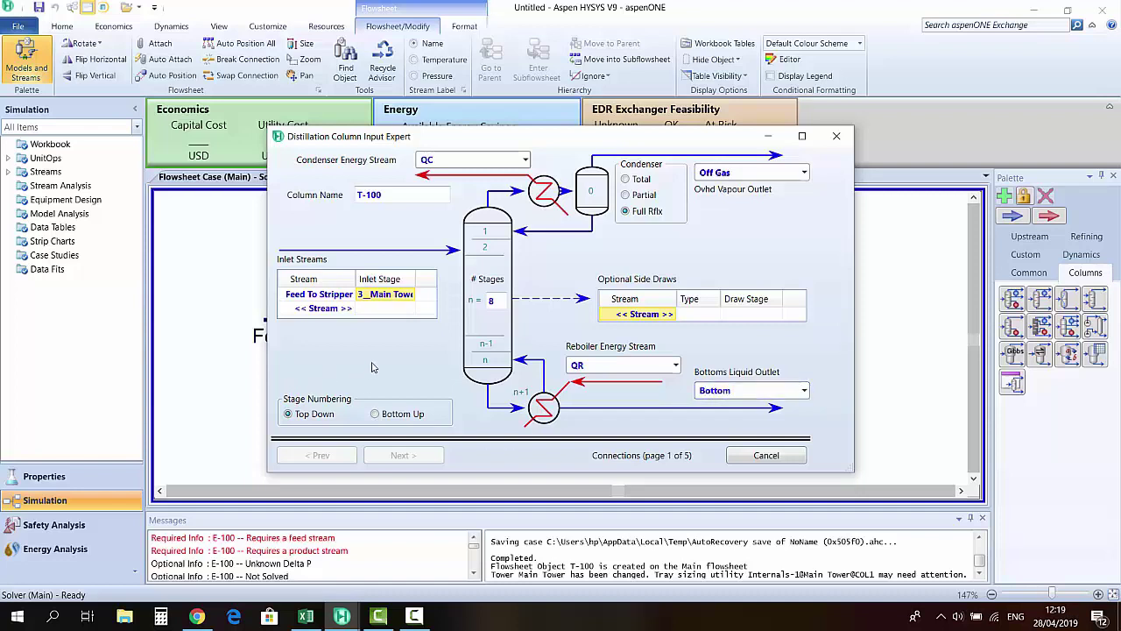
key(Return)
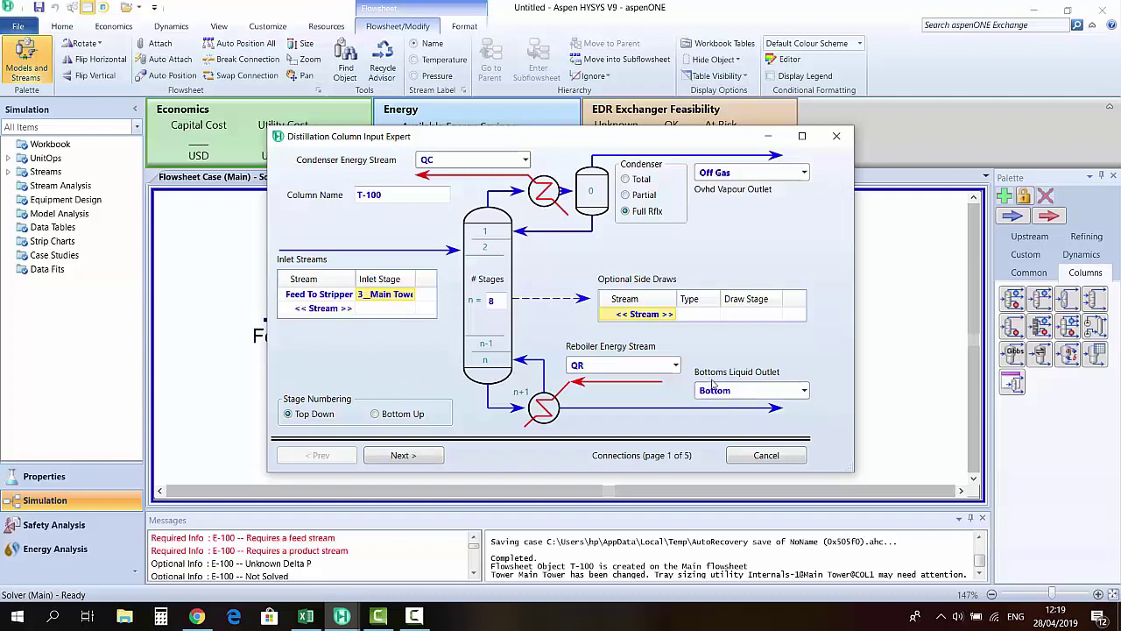
Keep the once-through regular HYSYS reboiler and set the condenser pressure to 28.7 psia
click(423, 461)
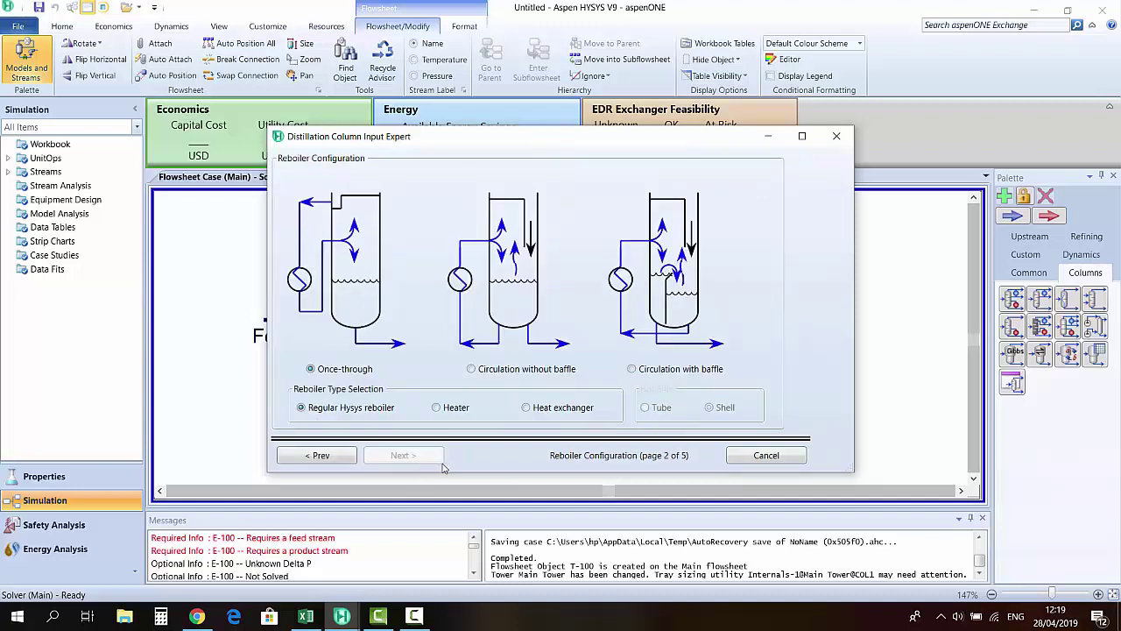
click(409, 462)
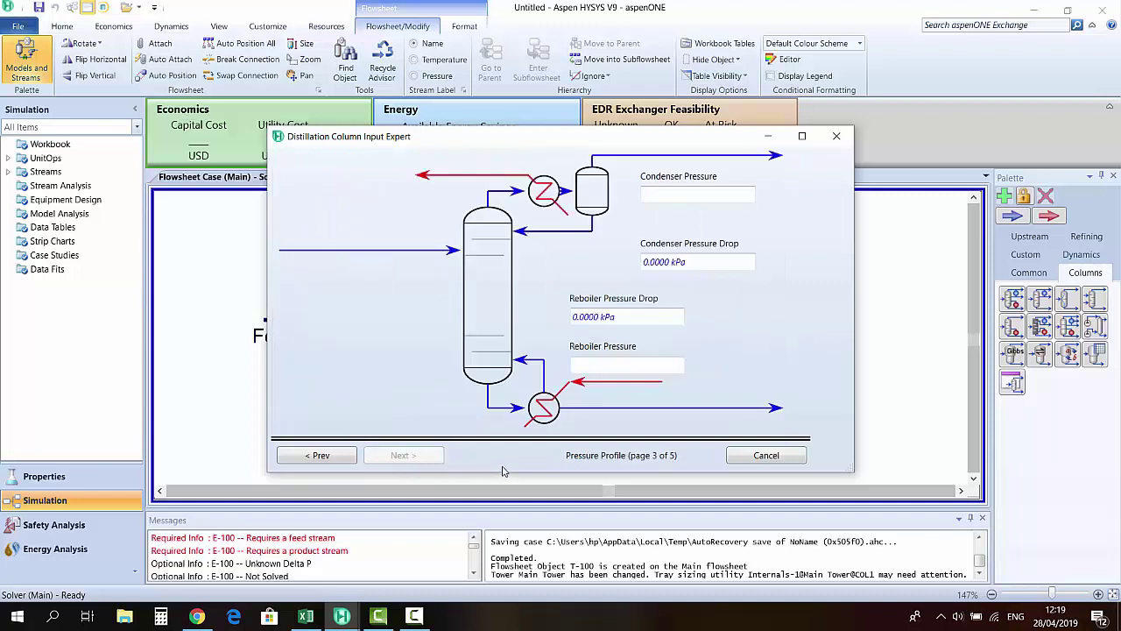
click(675, 199)
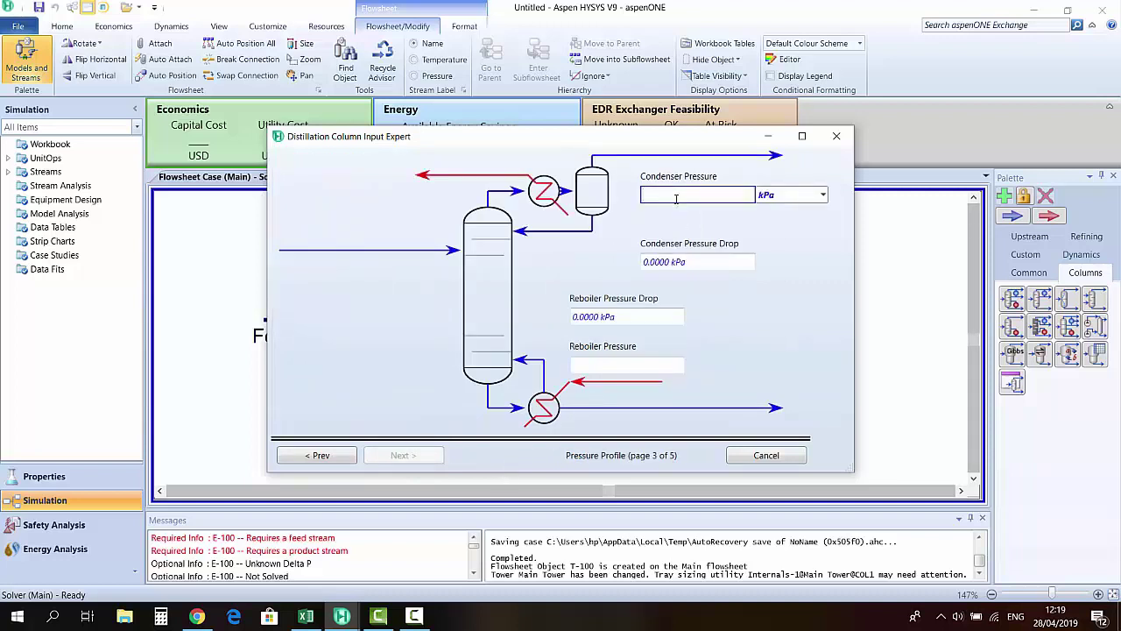
text(28.7)
click(823, 194)
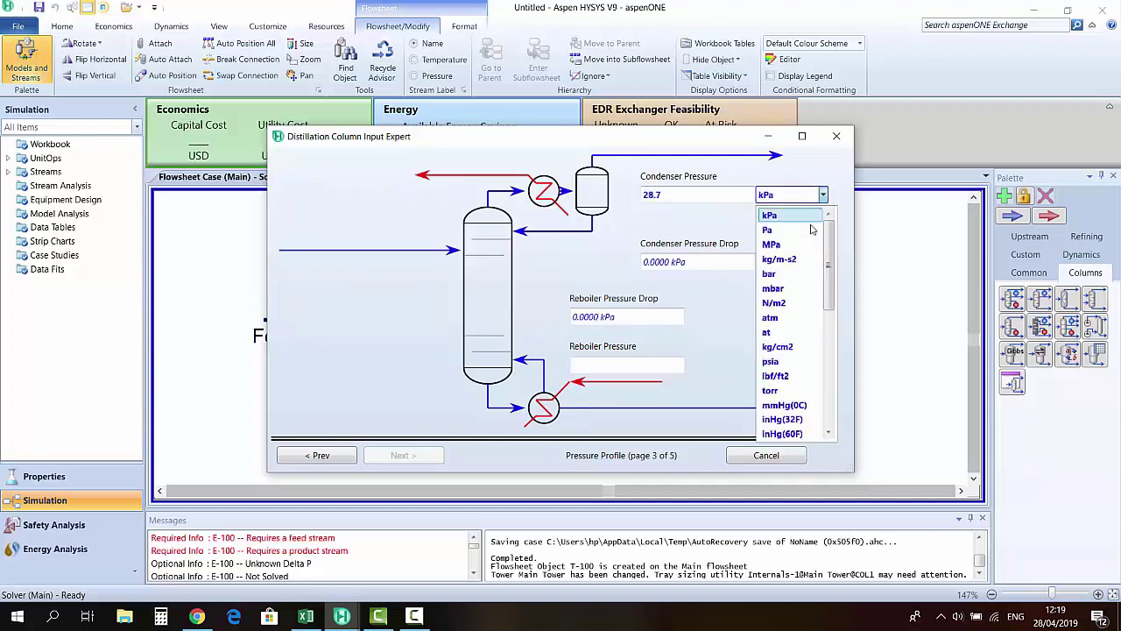
click(792, 361)
Set the column's reboiler pressure to 32.7 psia
click(647, 363)
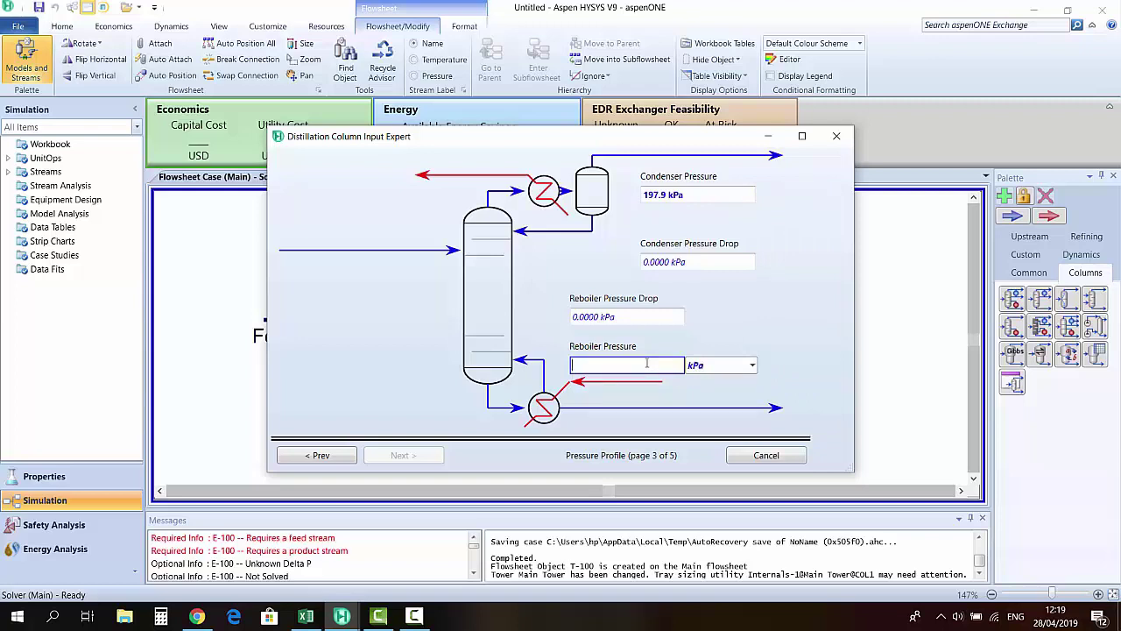
text(32.7)
click(754, 367)
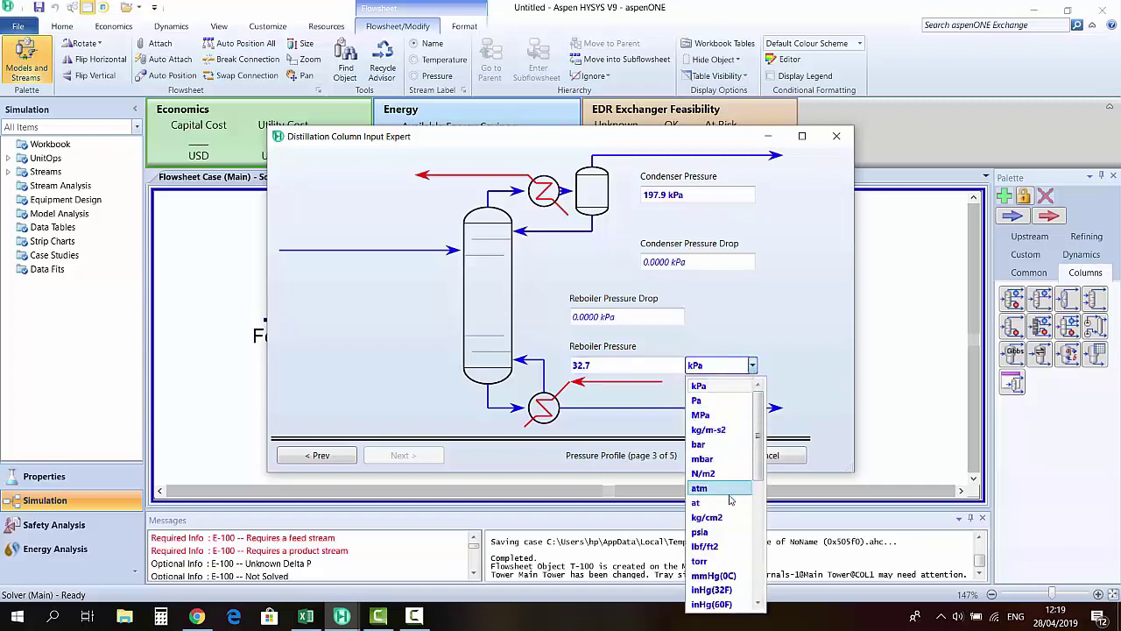
click(718, 532)
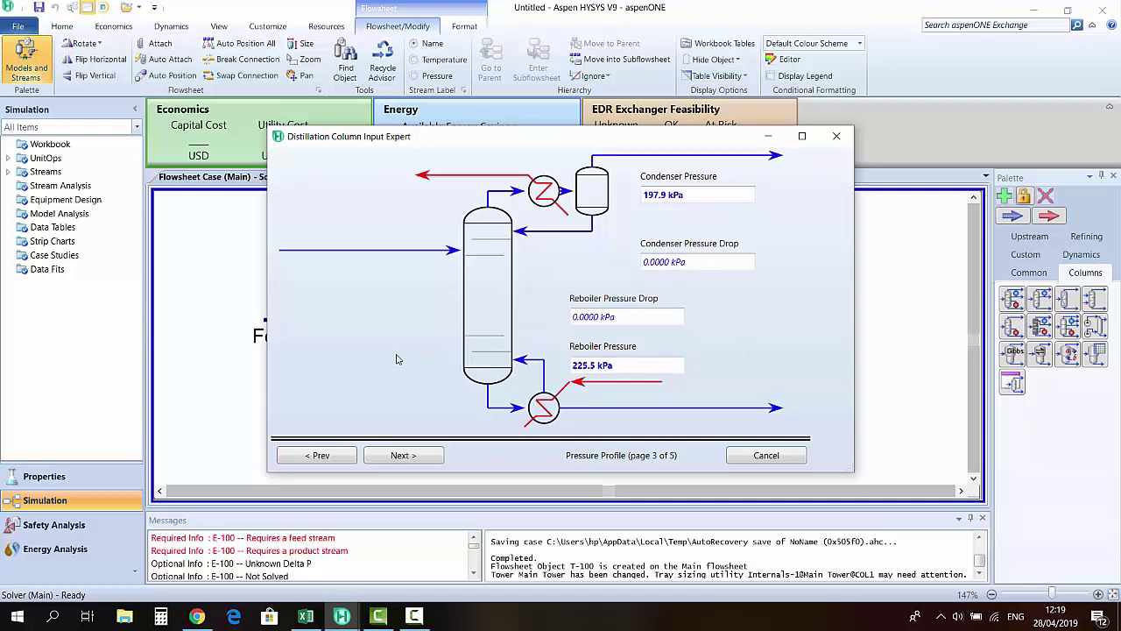
Leave the temperature estimates blank, set the reflux ratio to 10 and finish the column input expert
click(403, 456)
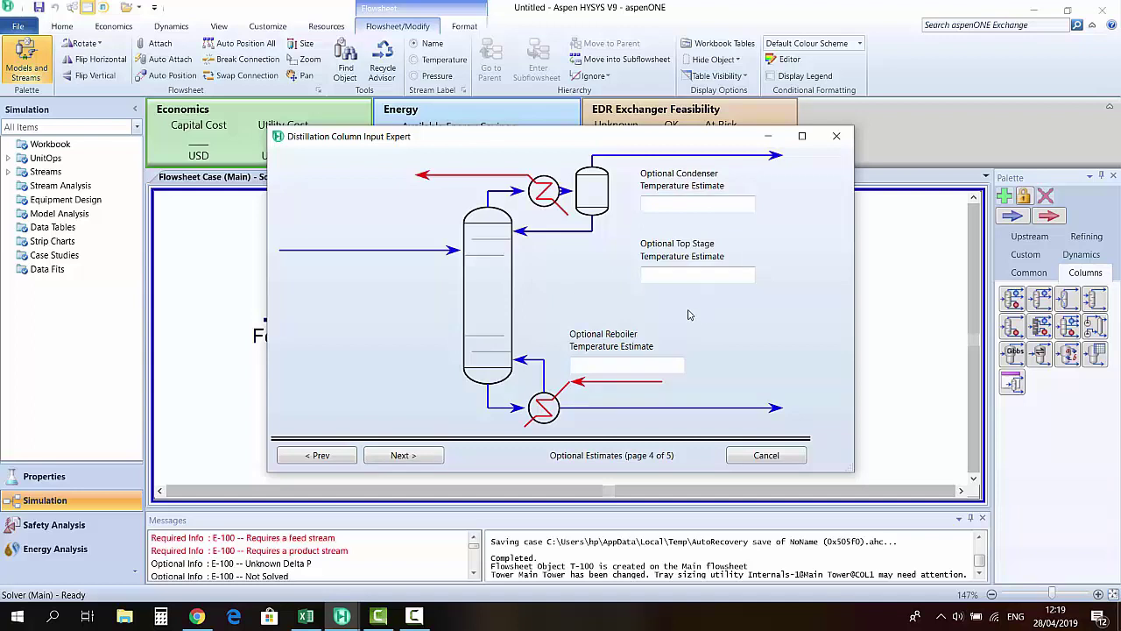
click(427, 450)
click(579, 263)
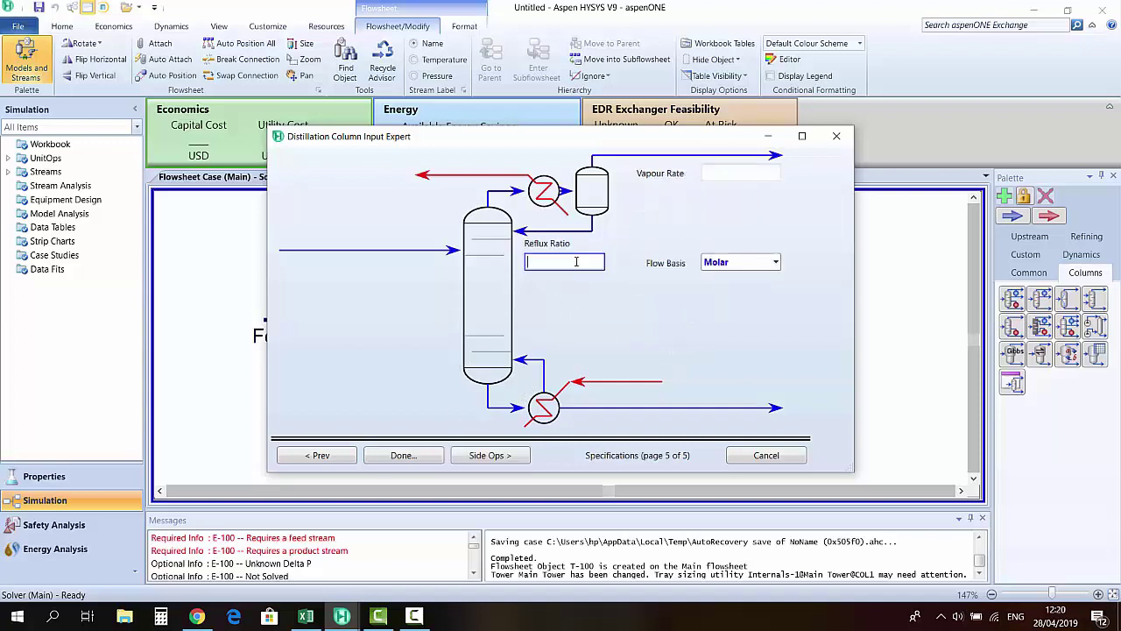
text(10)
key(Return)
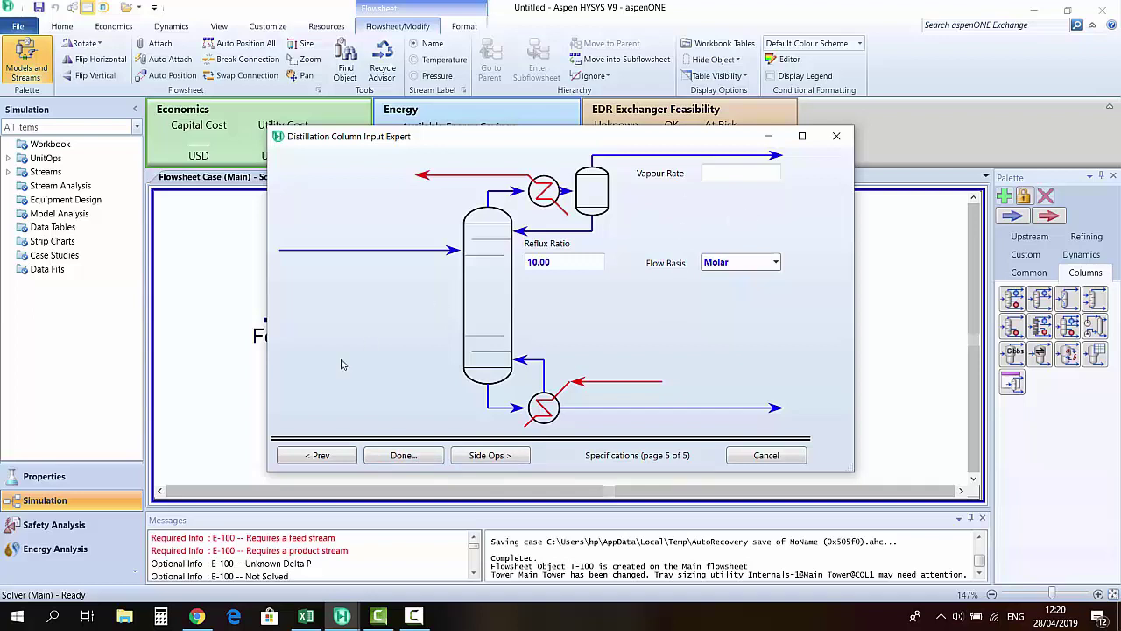
click(404, 456)
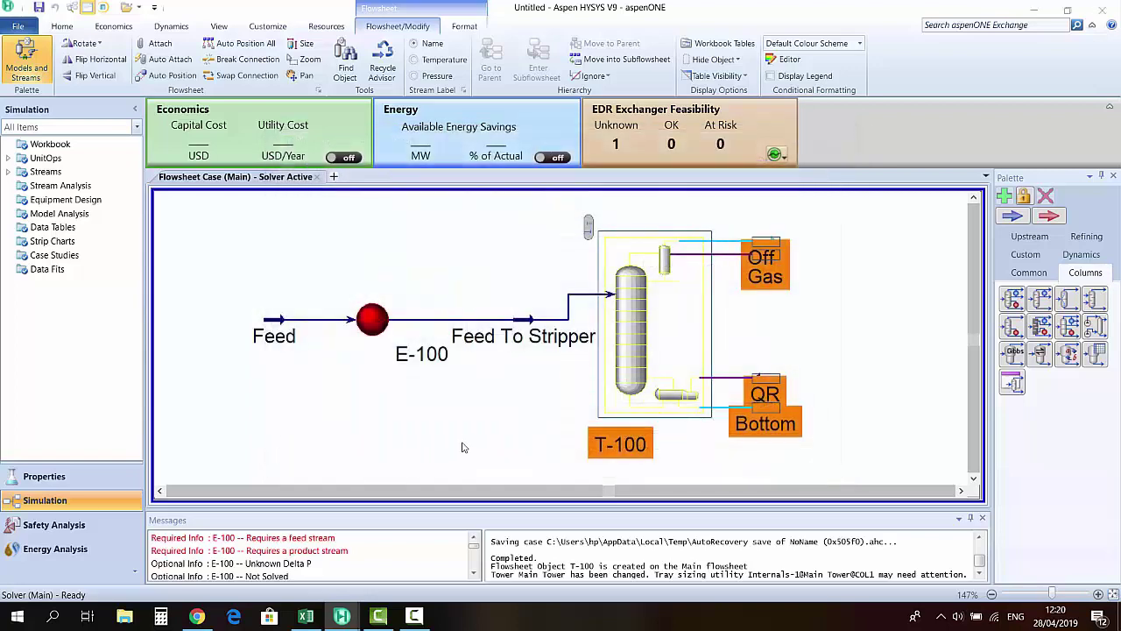
Try to run column T-100, and close the overhead vapour rate specification without entering a value
drag(648, 200, 676, 78)
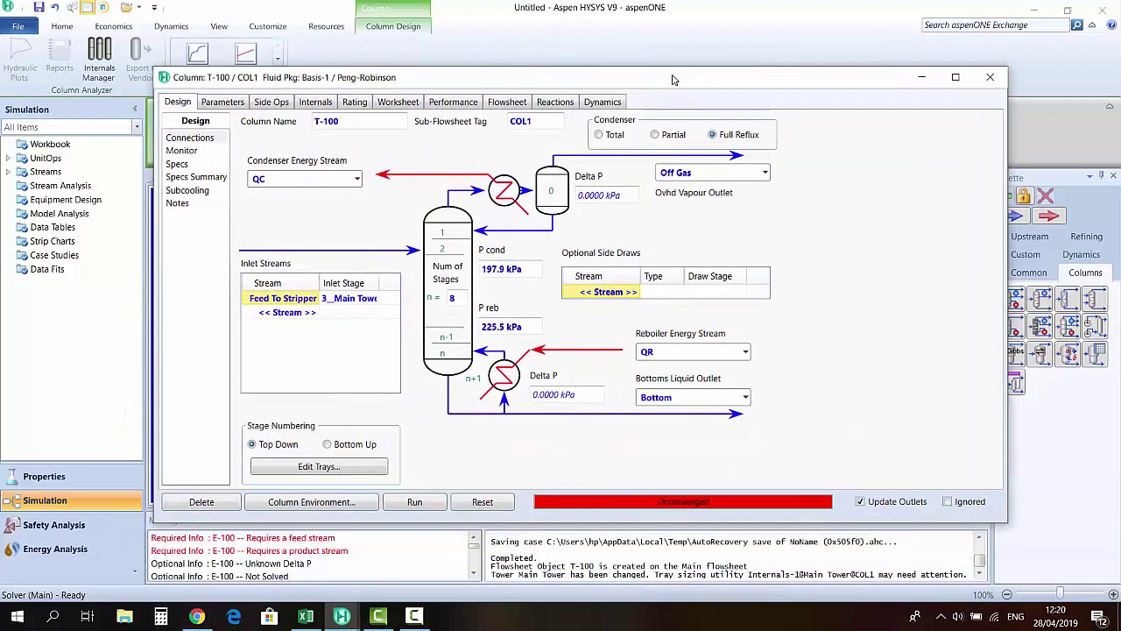
click(413, 504)
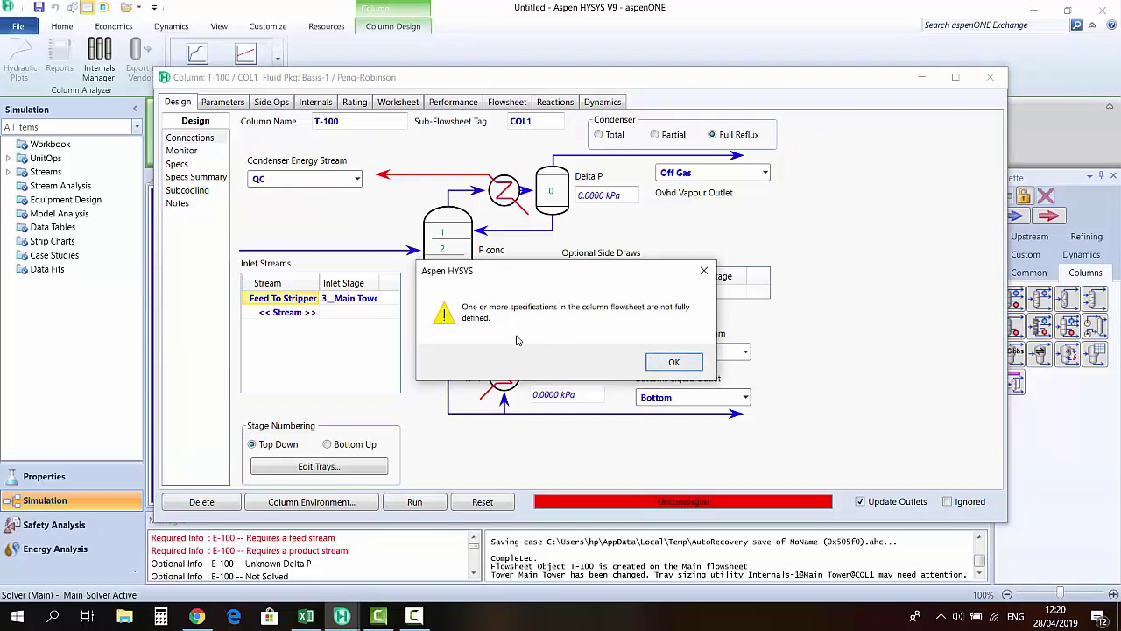
click(668, 368)
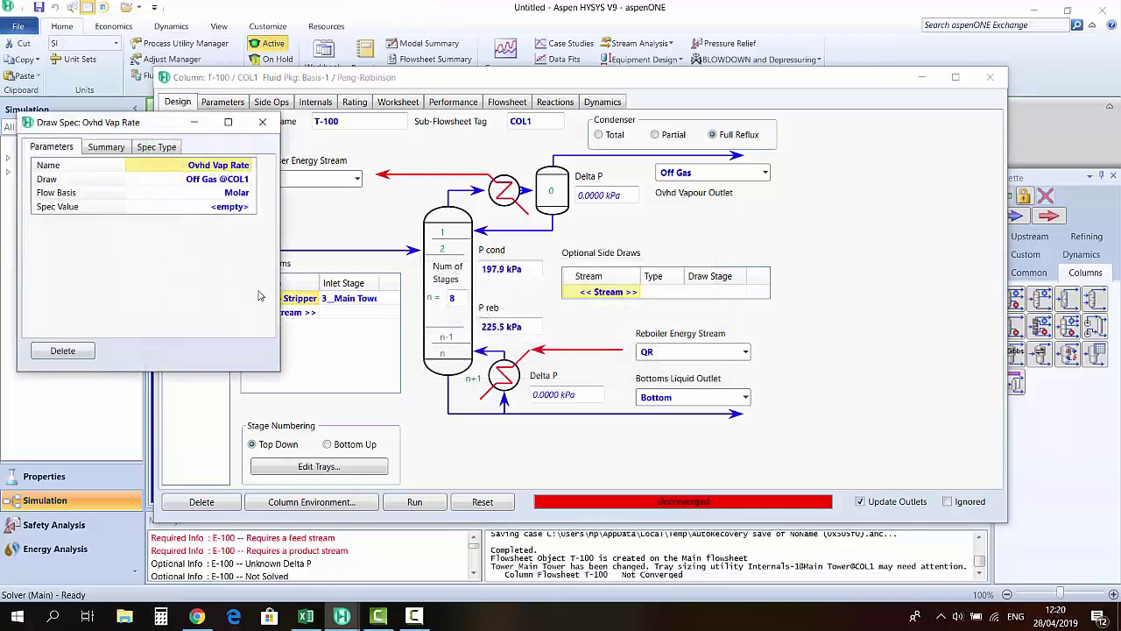
click(267, 121)
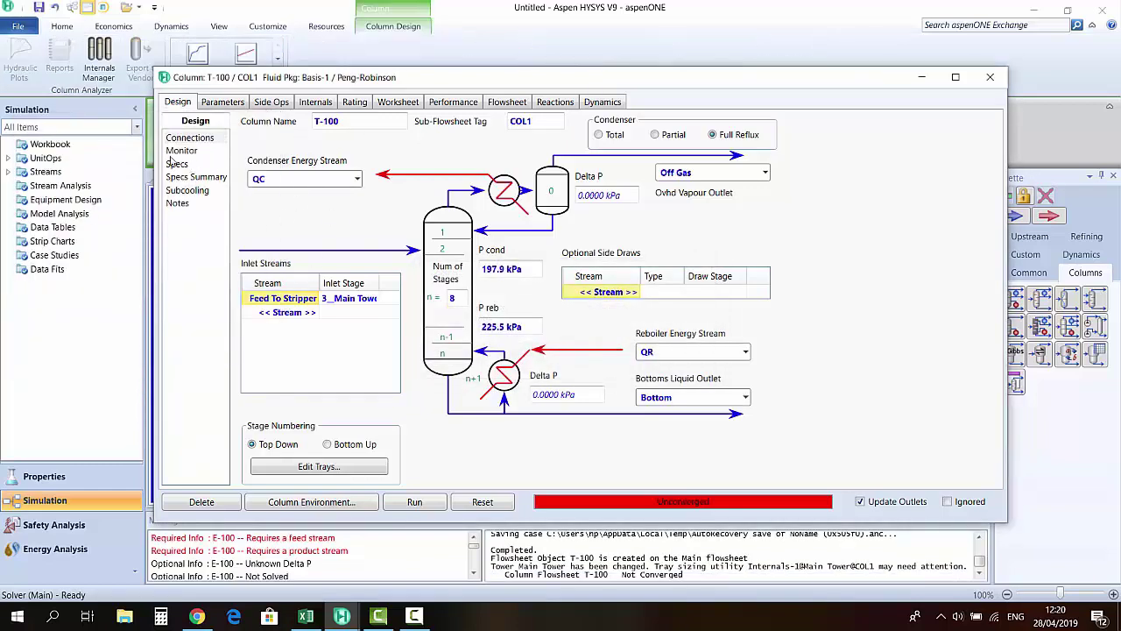
Check the column's specifications and deactivate the Ovhd Vap Rate specification
click(177, 164)
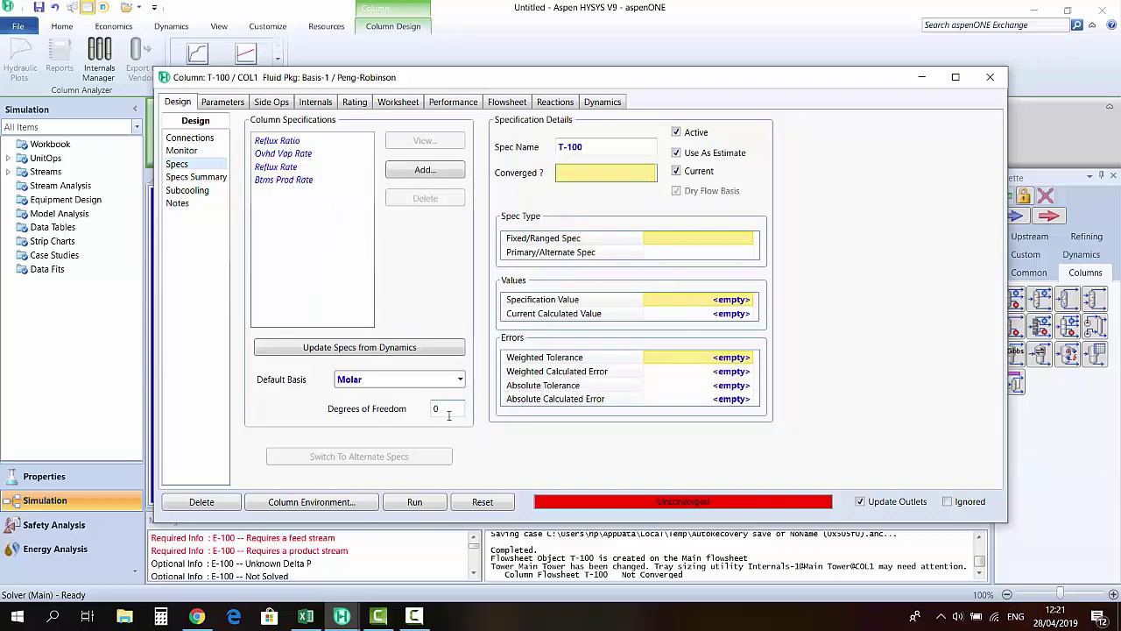
click(187, 139)
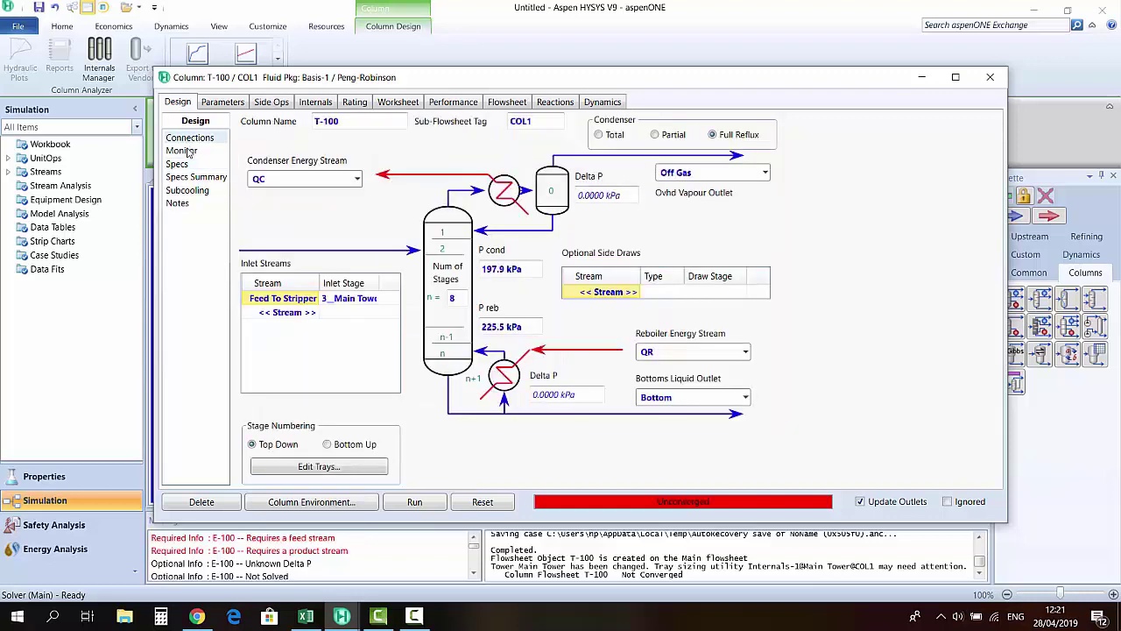
click(188, 151)
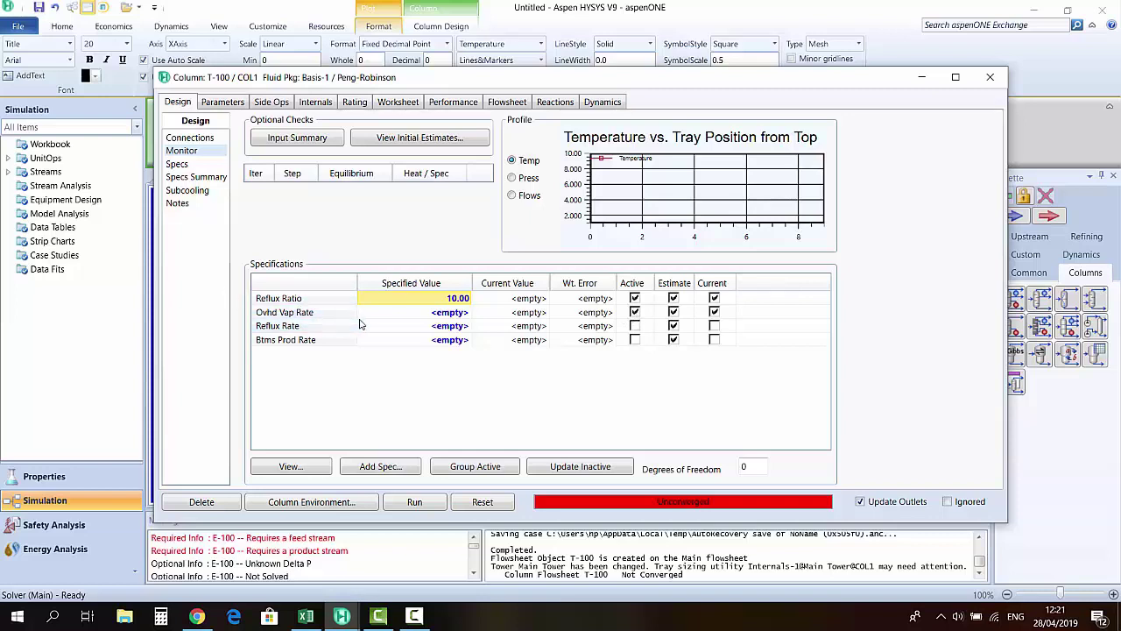
click(634, 311)
Add a Column Component Recovery specification to the column and close it without defining its values
click(180, 165)
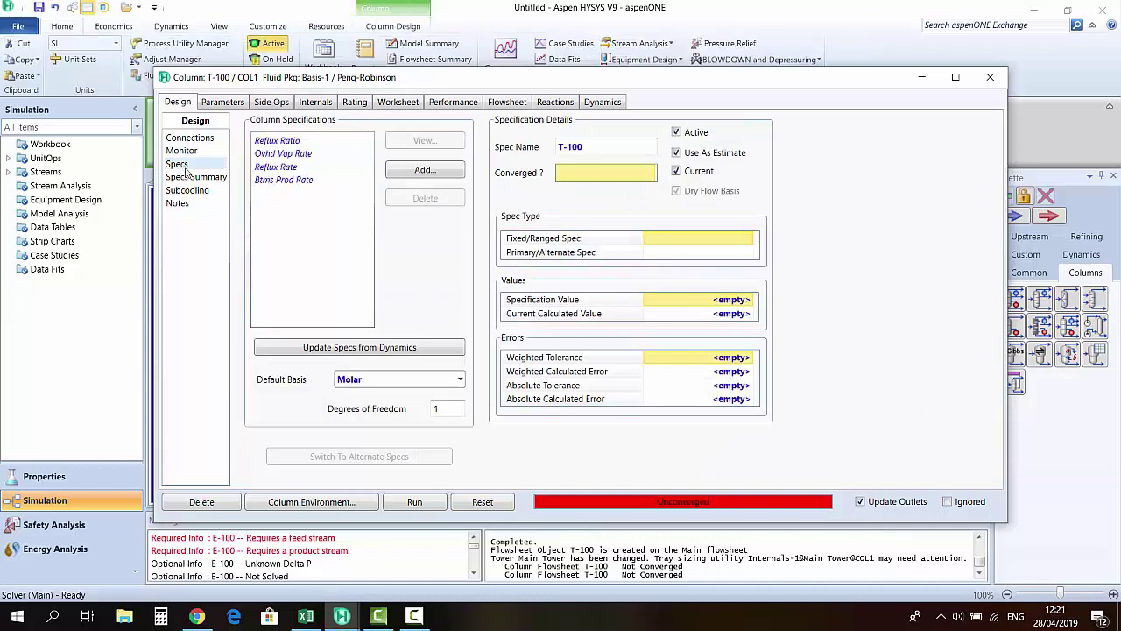
click(424, 172)
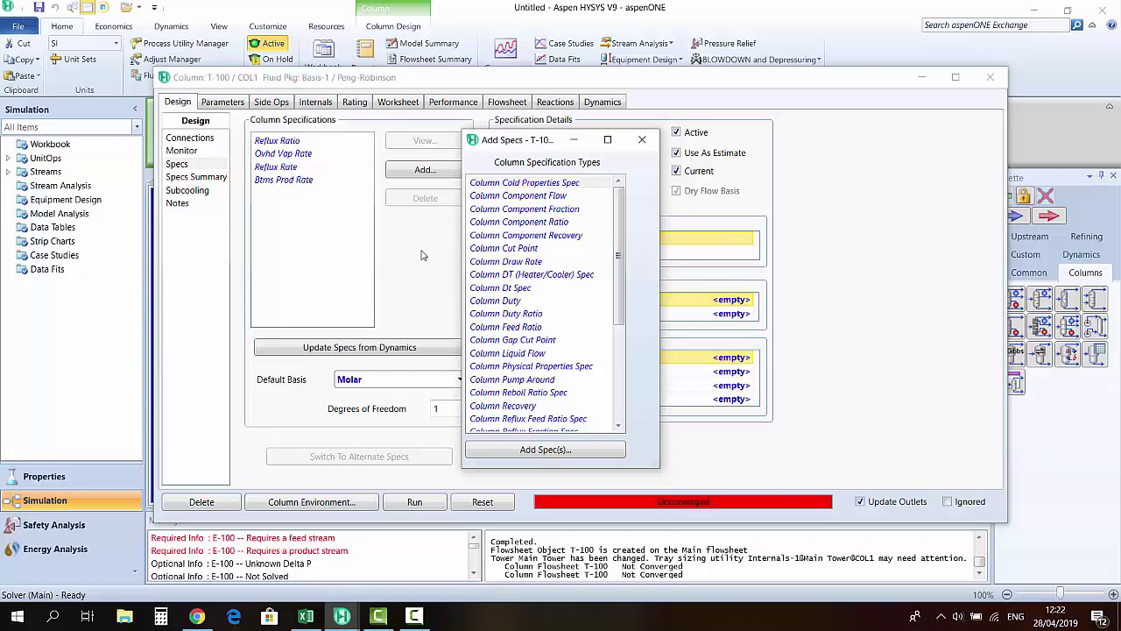
click(532, 211)
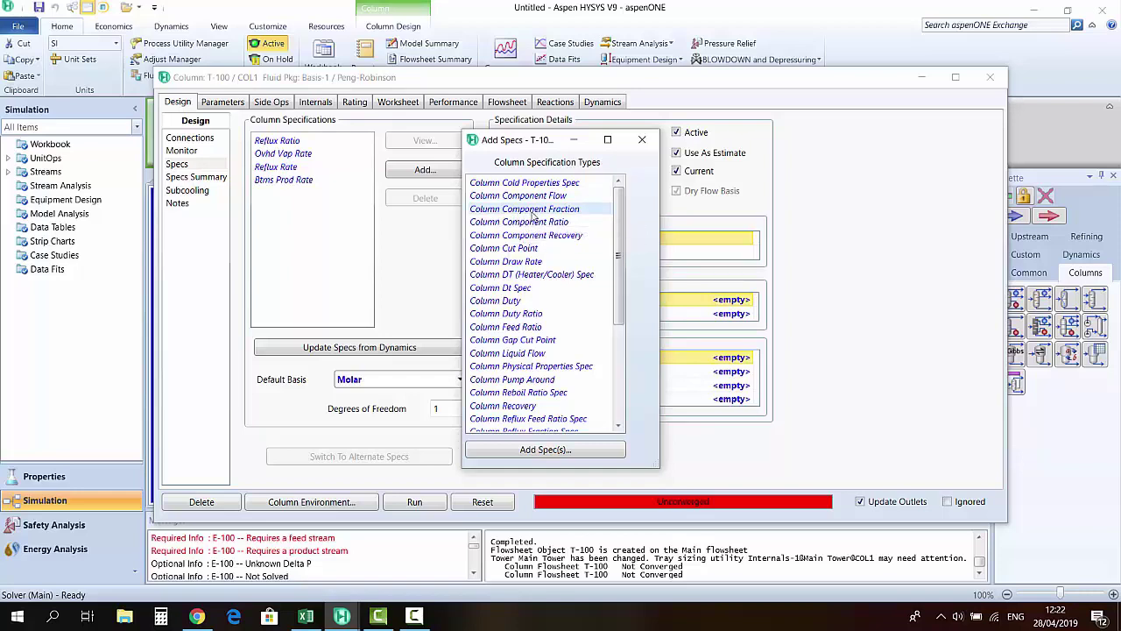
double_click(534, 235)
click(301, 149)
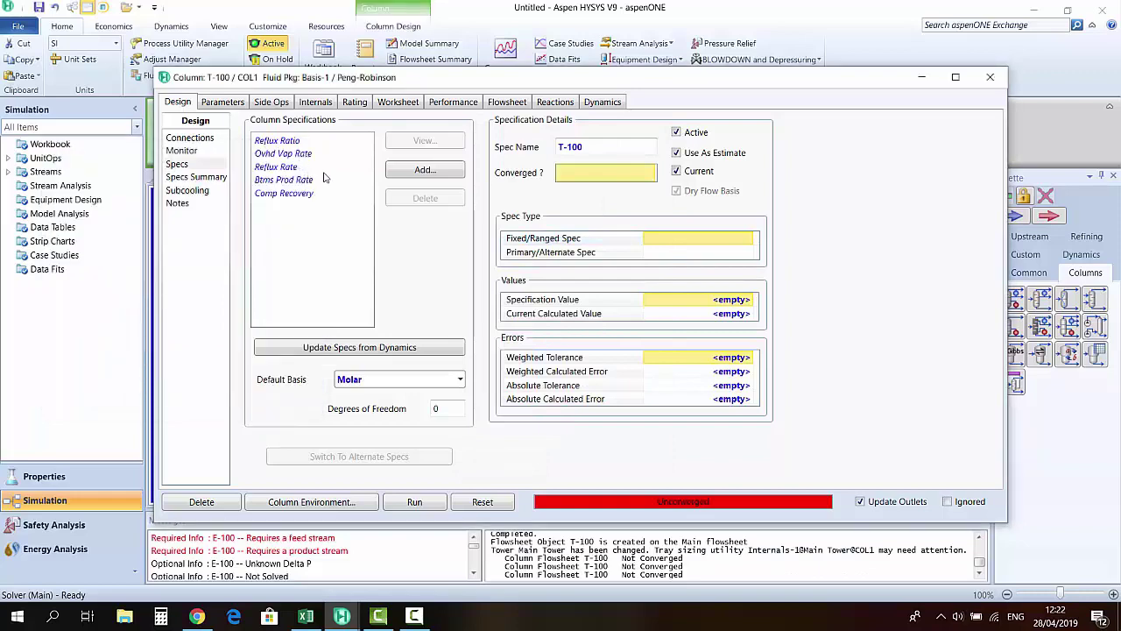
Add a Column Component Fraction specification named NH3 iN Reboiler and choose Reboiler as its stage
click(405, 172)
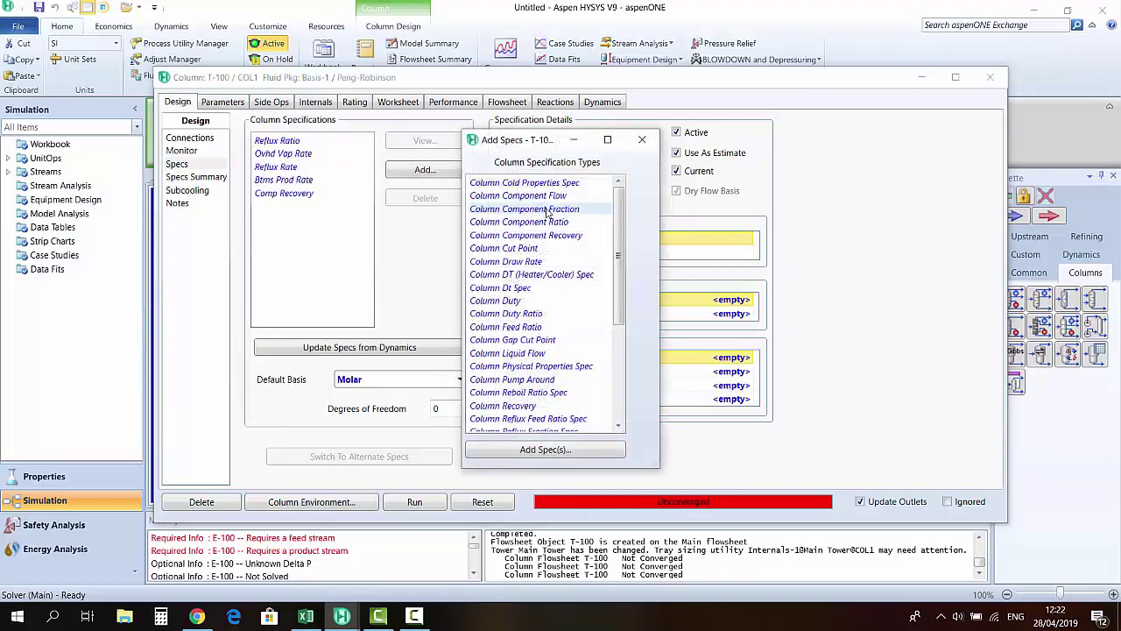
double_click(547, 211)
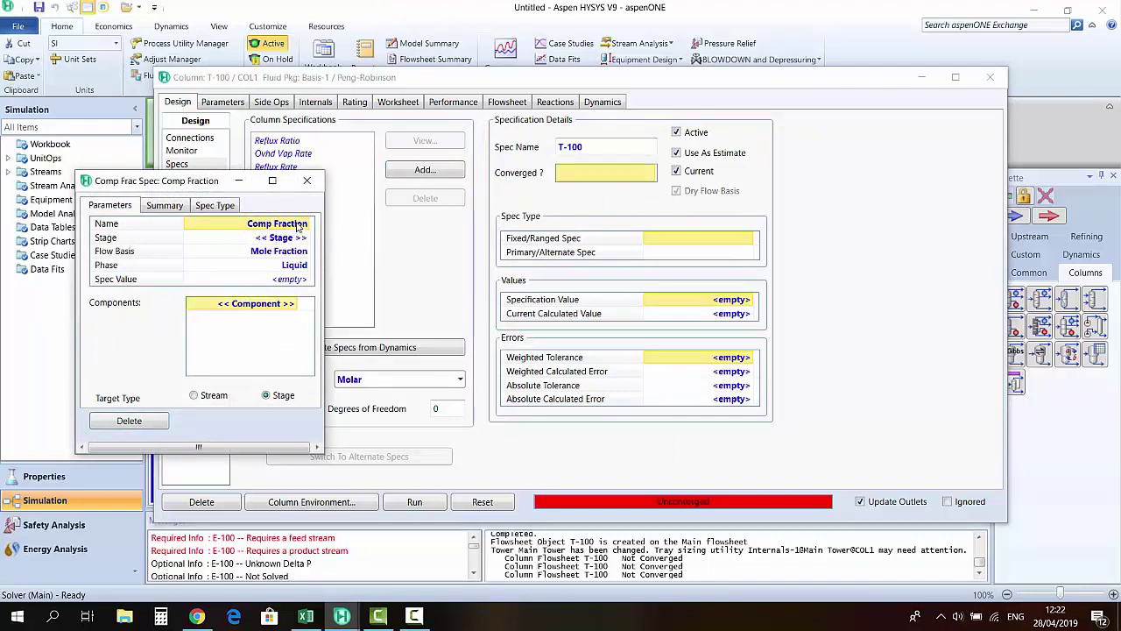
click(299, 226)
text(NH3)
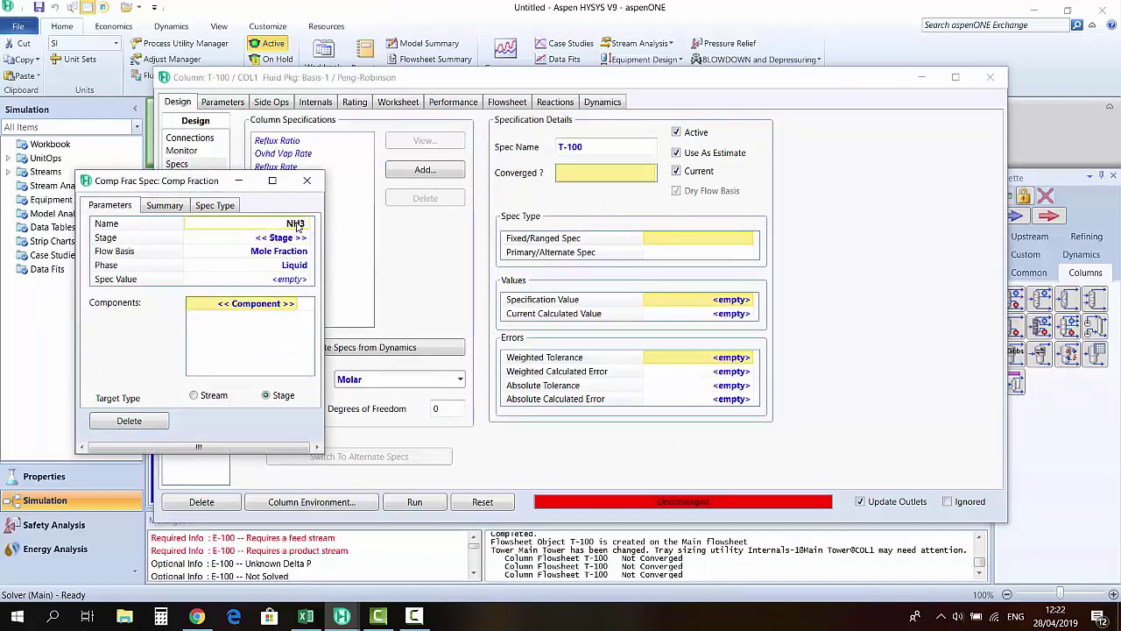
text(-N)
text(  Reboiler)
click(307, 238)
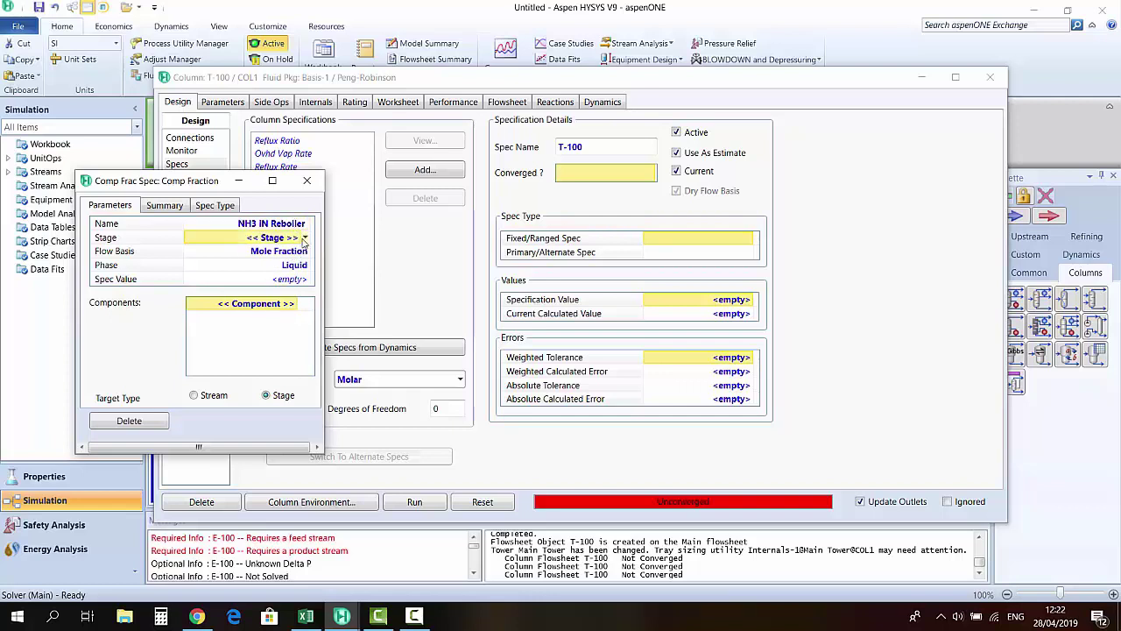
click(306, 238)
click(238, 395)
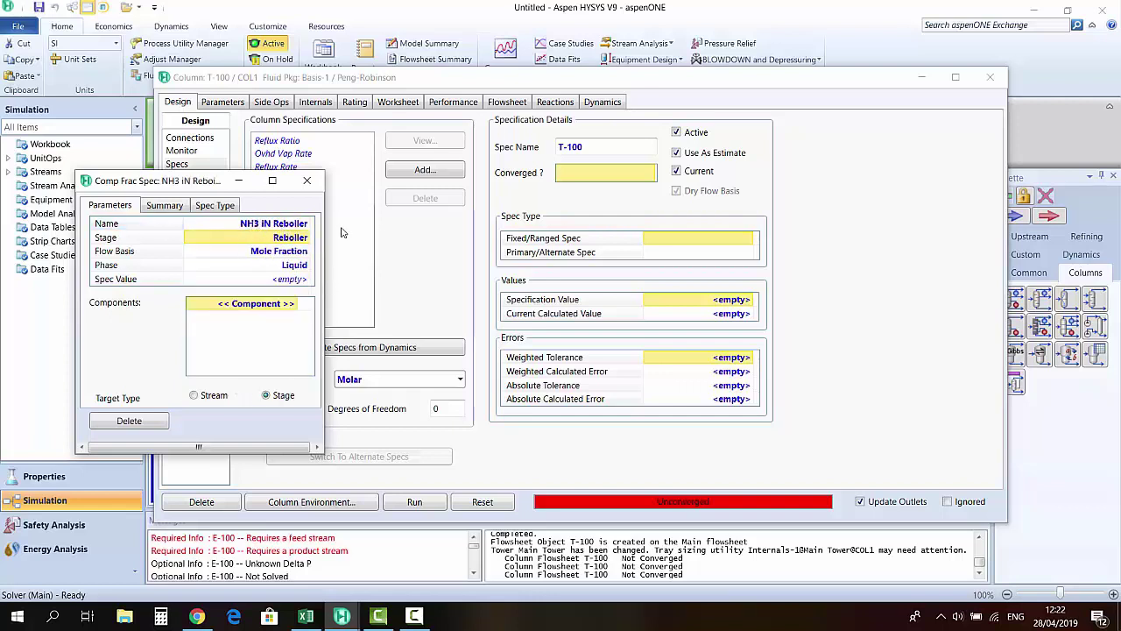
Set the reboiler ammonia fraction specification's value to 0.0001, choose Ammonia as its component and close it
click(306, 280)
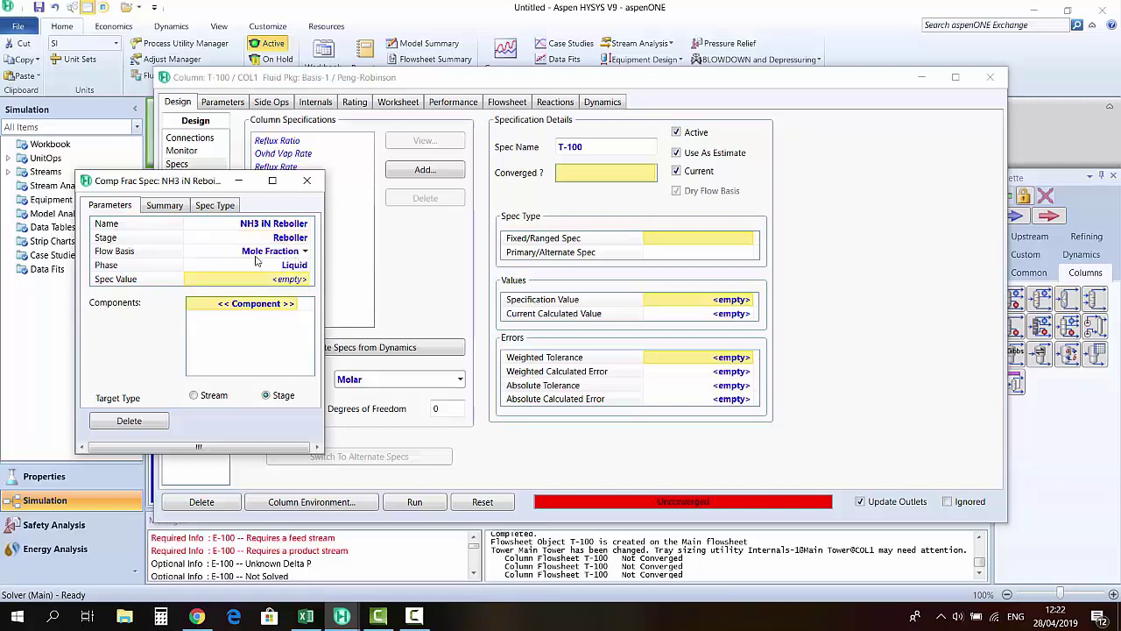
click(301, 278)
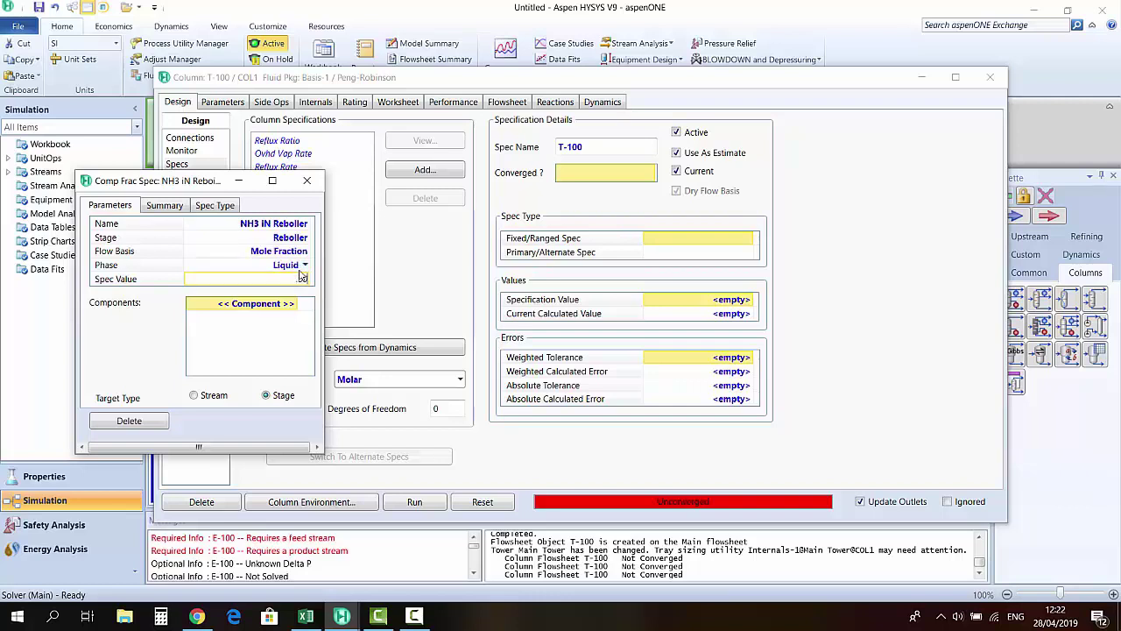
text(.0001)
key(Return)
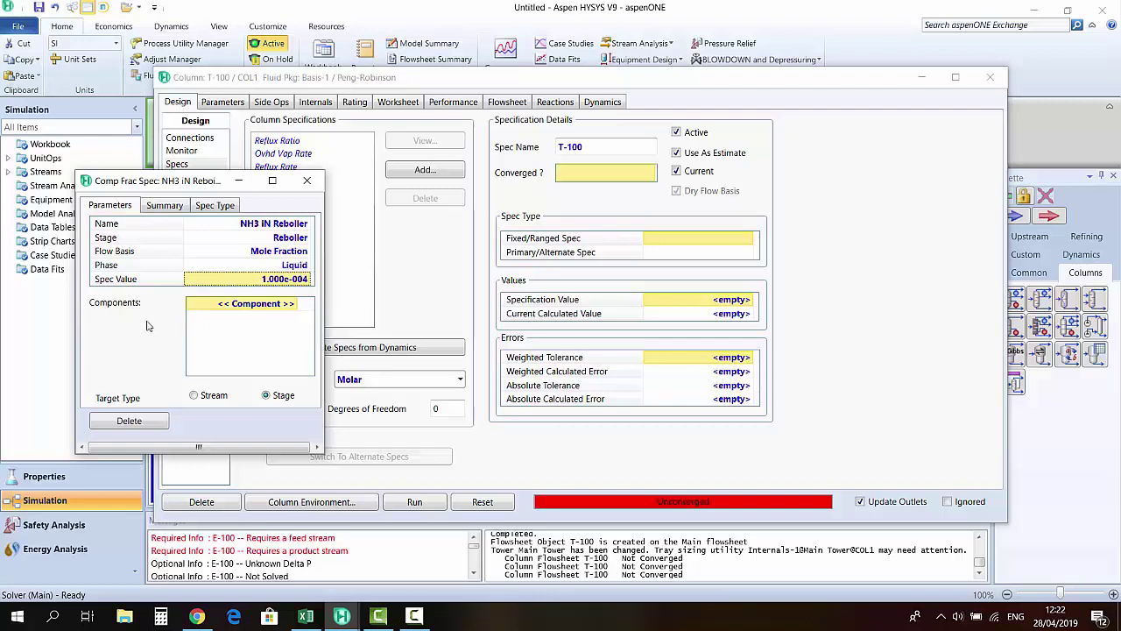
click(290, 304)
click(293, 305)
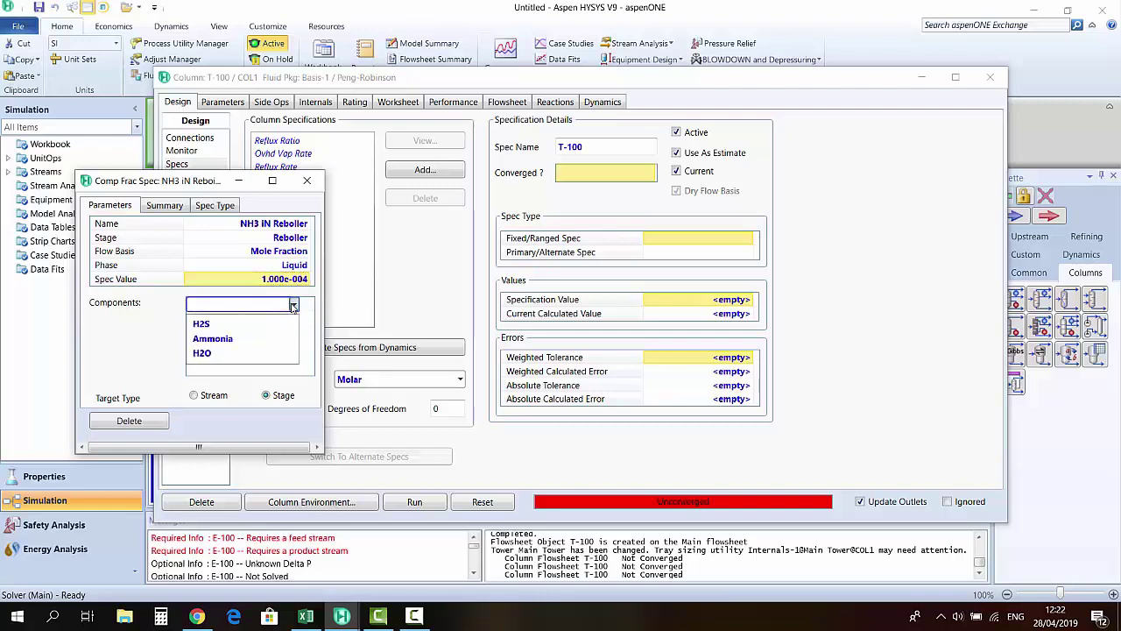
click(215, 338)
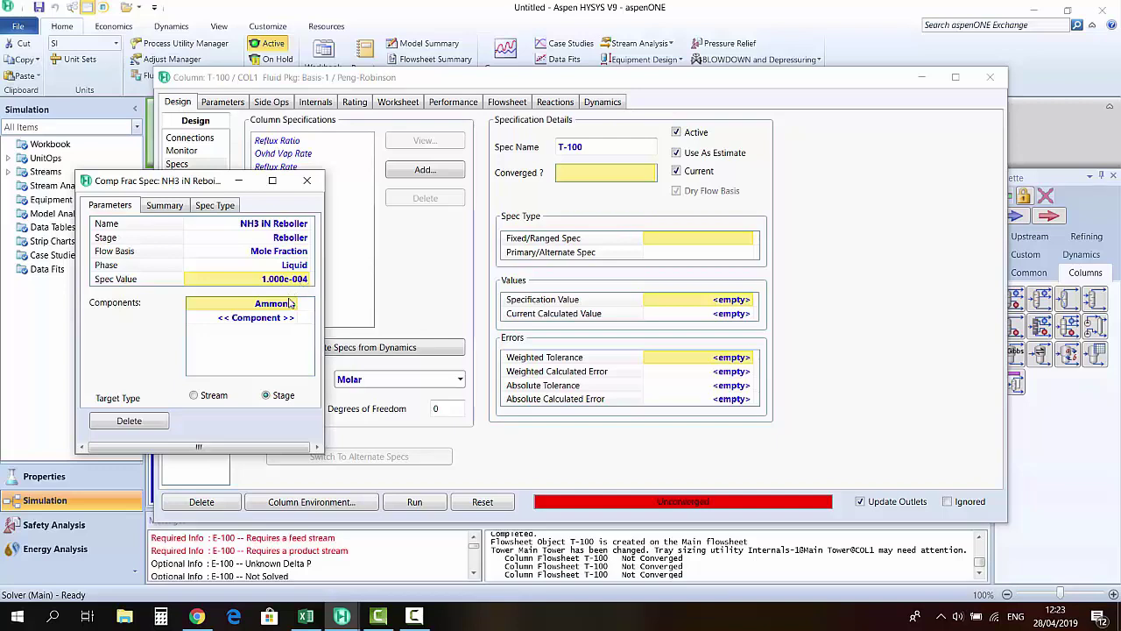
click(307, 182)
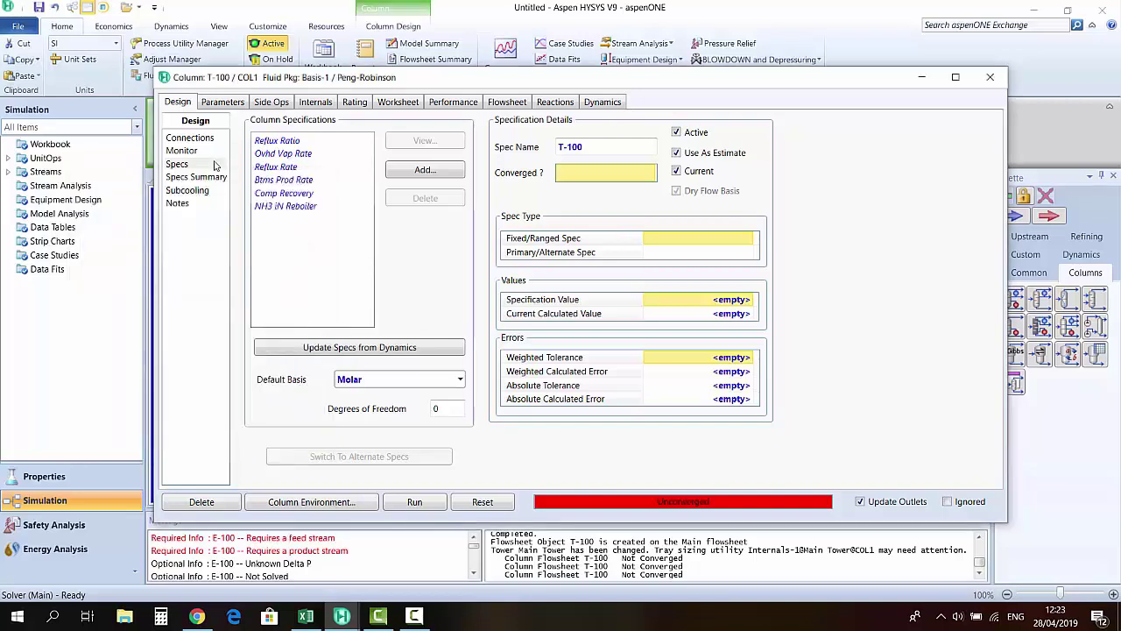
Deactivate the Comp Recovery specification in the column's specification monitor
click(208, 151)
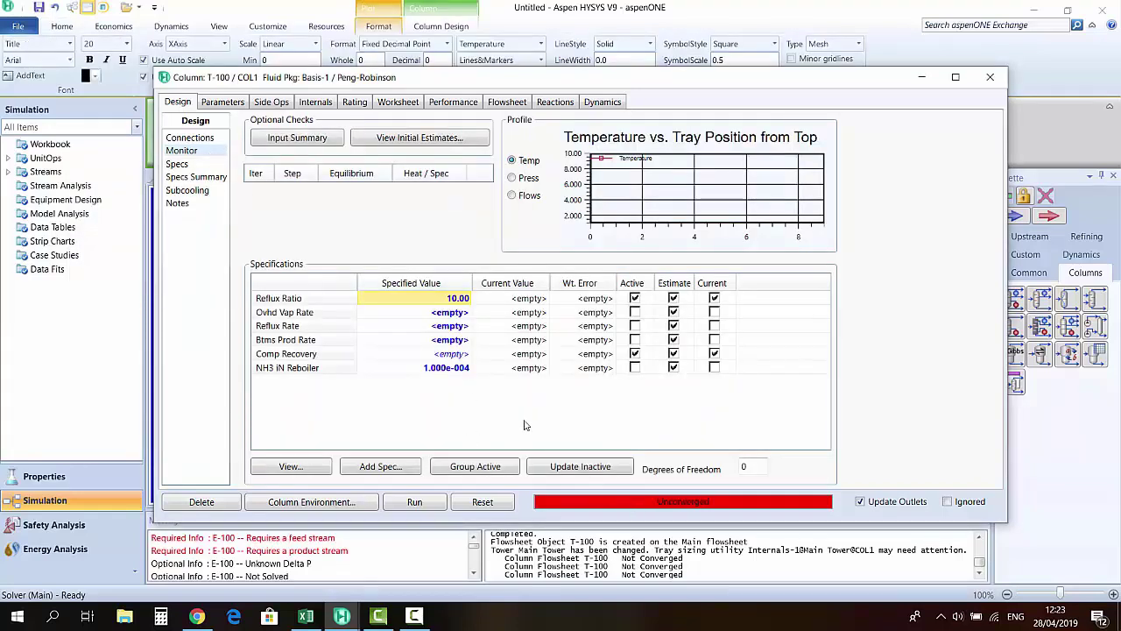
click(635, 354)
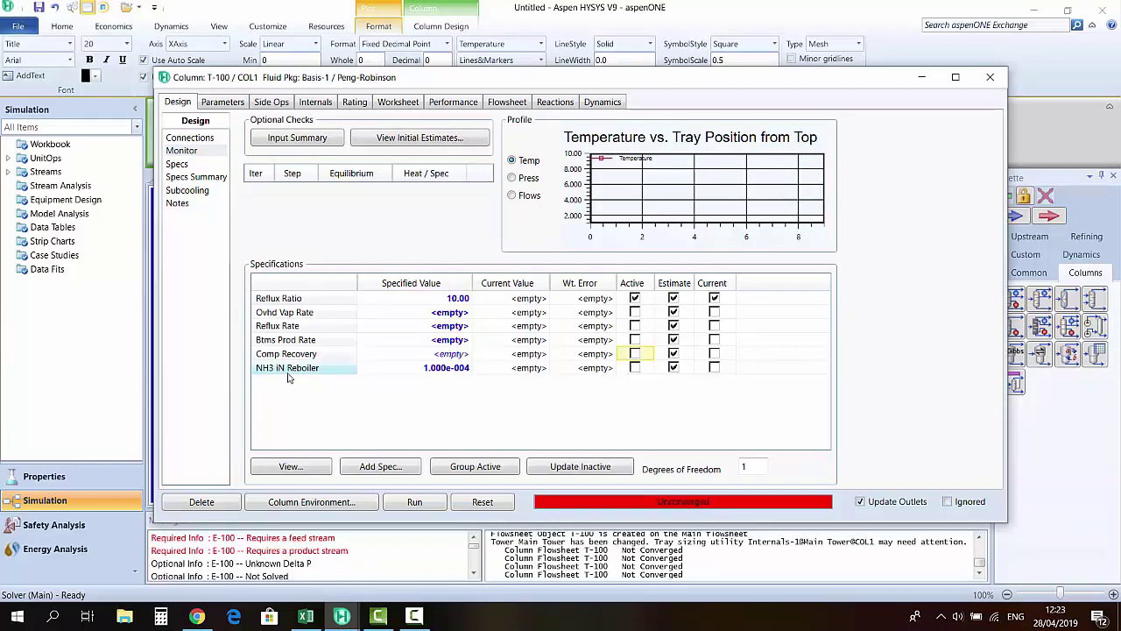
Activate the NH3 iN Reboiler specification, run the column to convergence and close its window
click(635, 368)
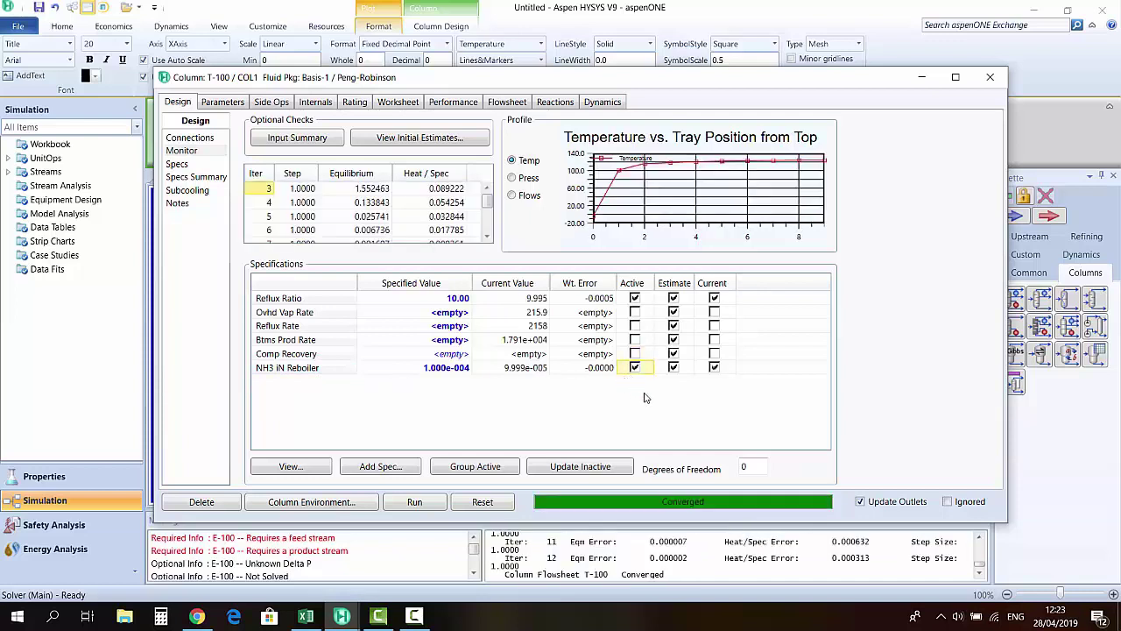
click(414, 504)
click(635, 368)
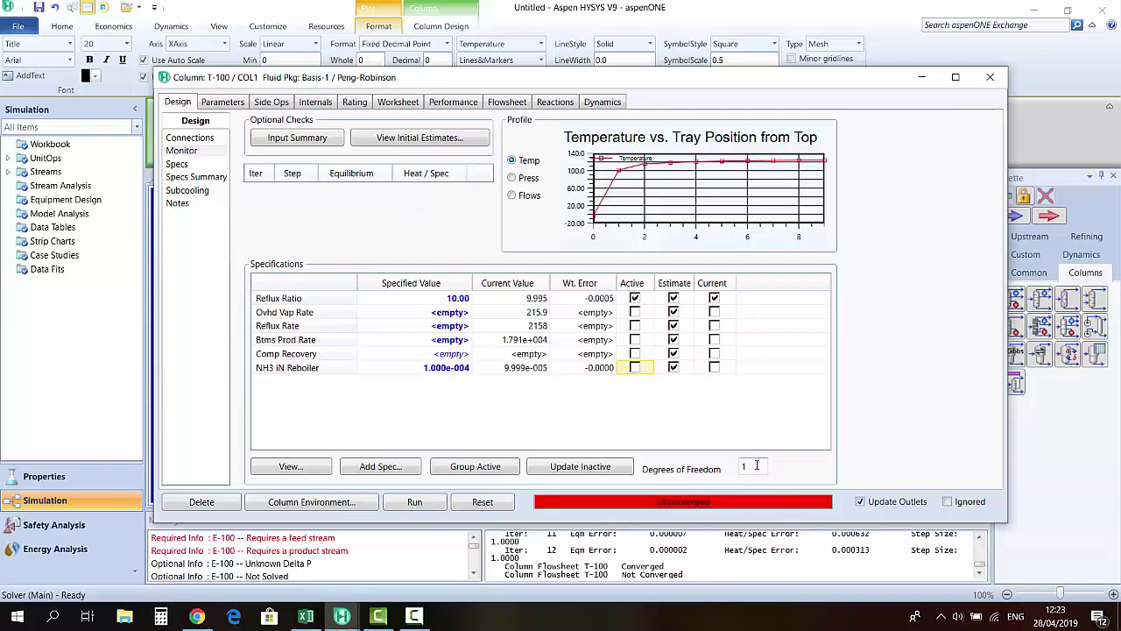
click(635, 367)
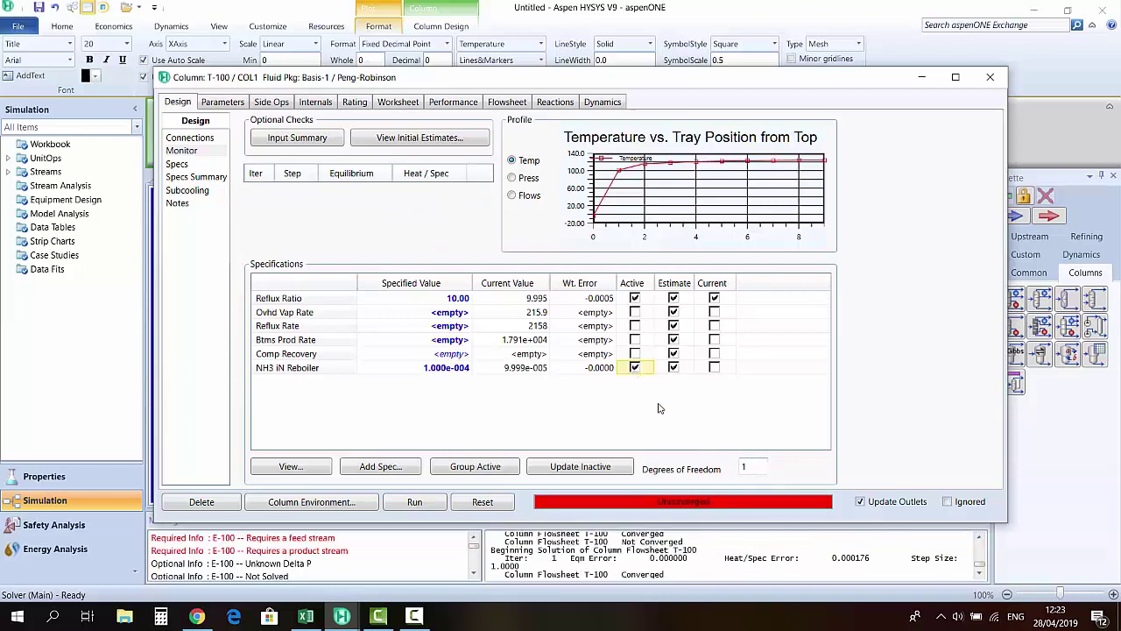
click(414, 501)
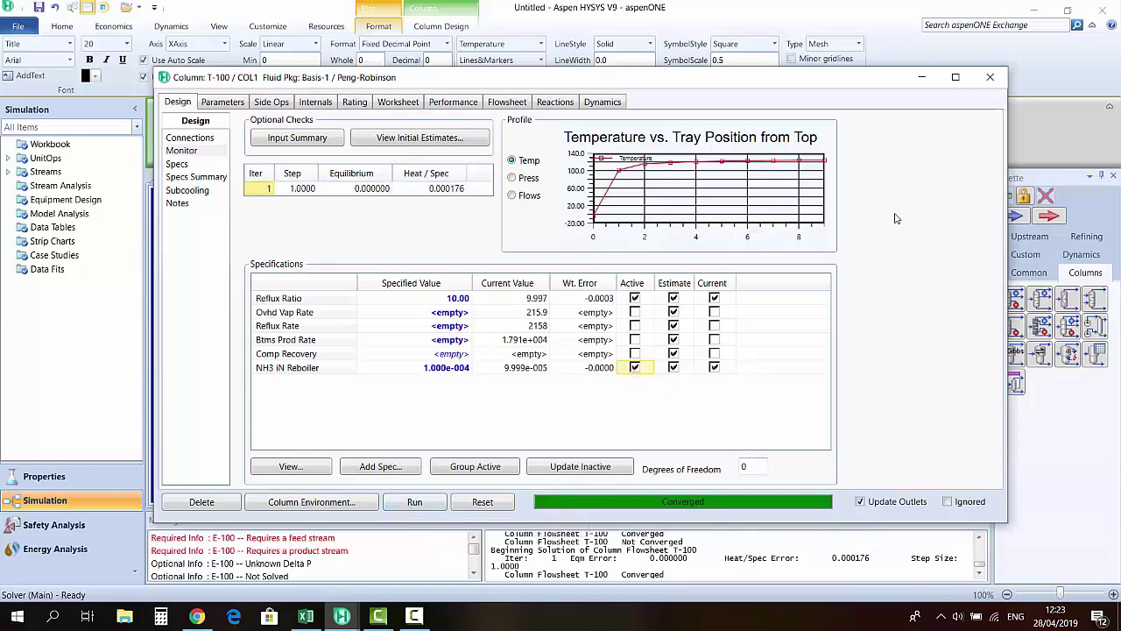
click(989, 77)
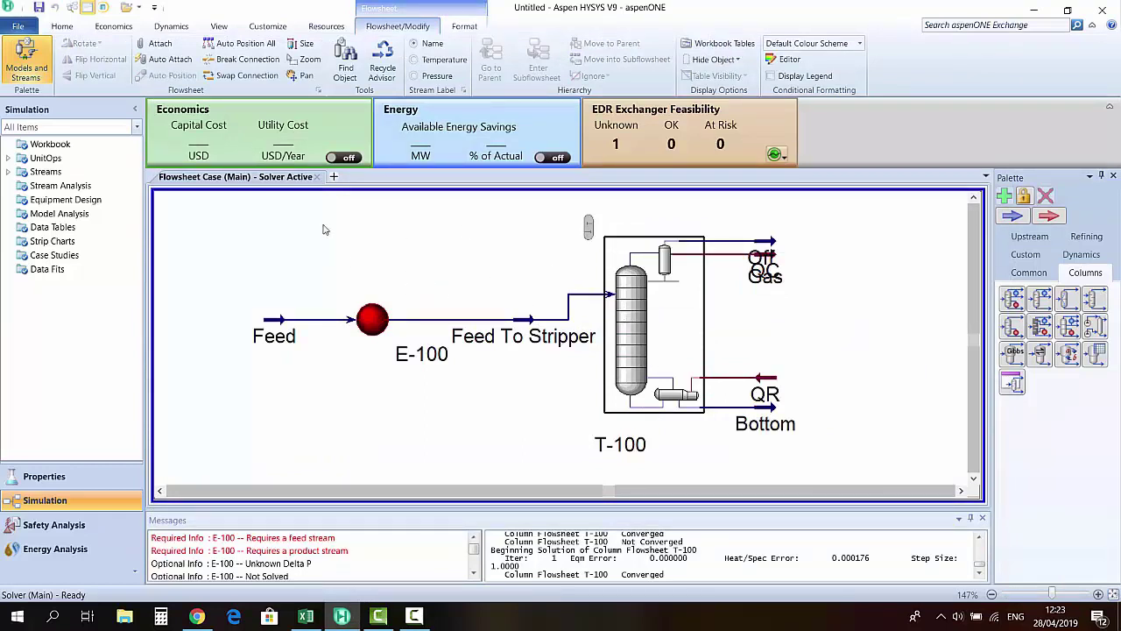
Move column T-100 slightly down so its feed line runs straight, and nudge exchanger E-100 in line with the Feed stream
drag(323, 230, 816, 438)
click(841, 383)
click(622, 364)
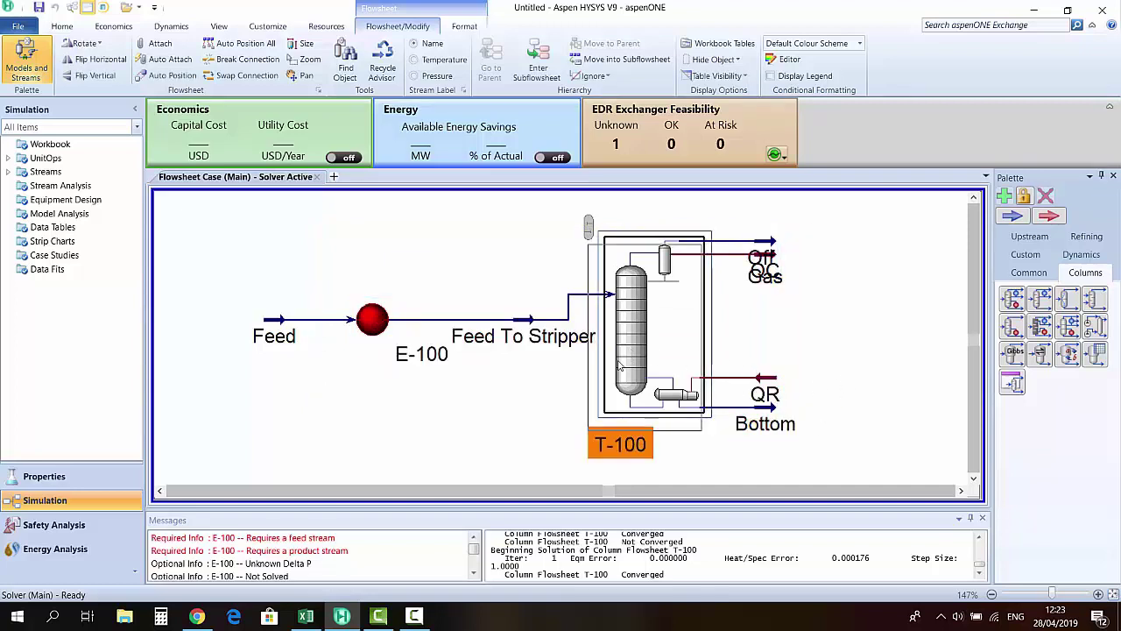
drag(620, 365, 610, 389)
click(811, 366)
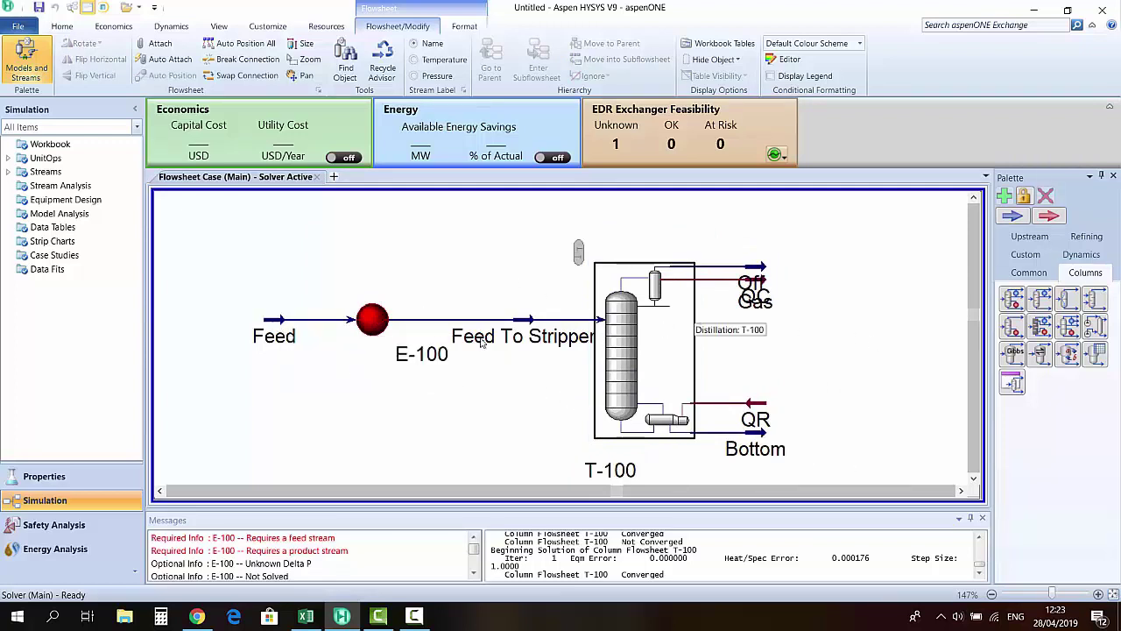
mouse_move(372, 320)
mouse_down()
mouse_move(372, 408)
mouse_move(368, 328)
mouse_up()
click(423, 391)
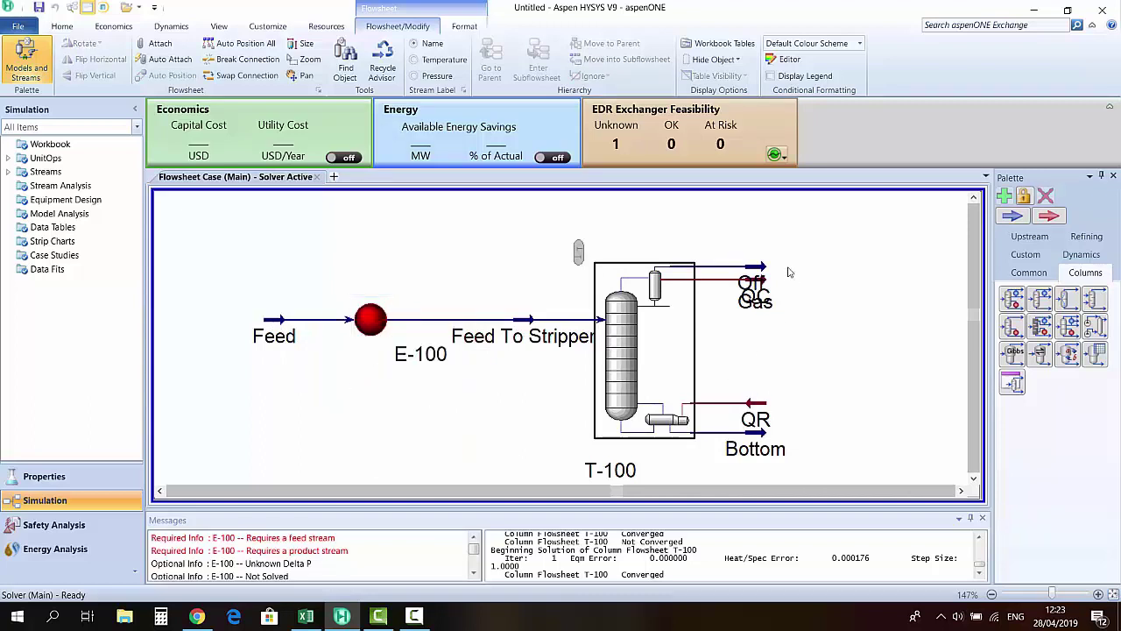
Spread out the column's product streams, moving Off Gas above the column, QC below the condenser line and Bottom beneath QR
drag(758, 270, 799, 229)
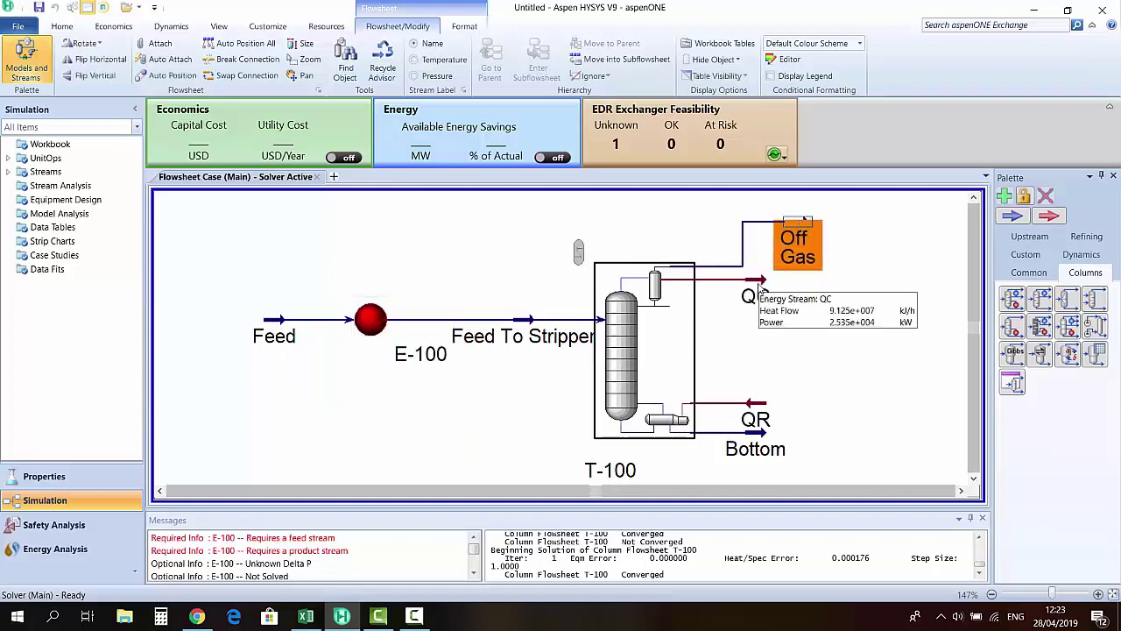
click(760, 289)
drag(760, 289, 744, 335)
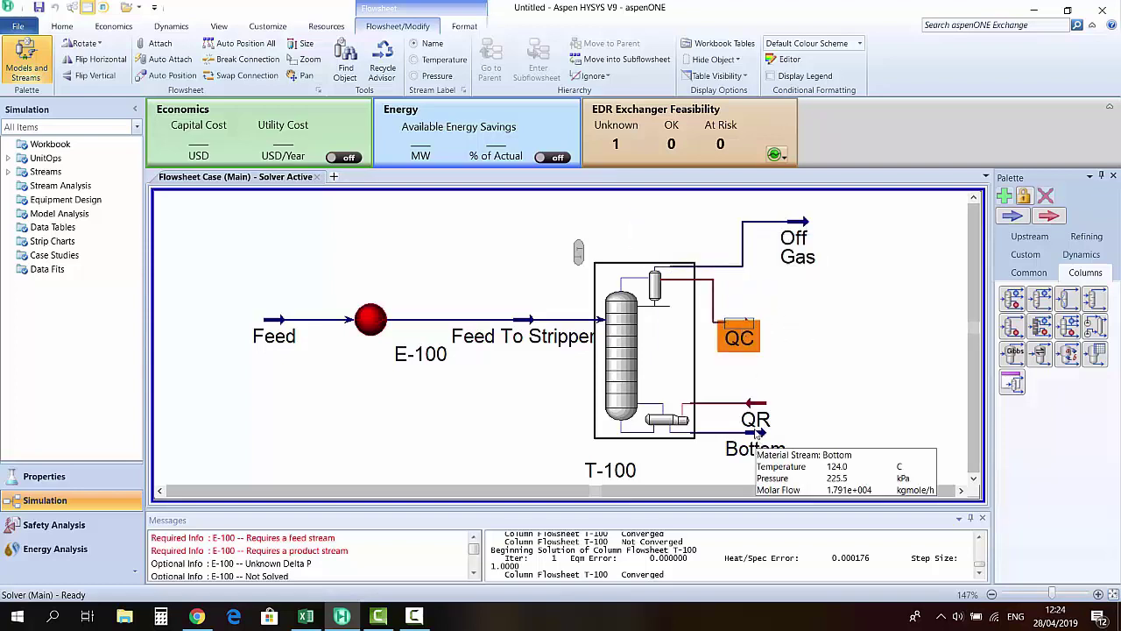
click(759, 432)
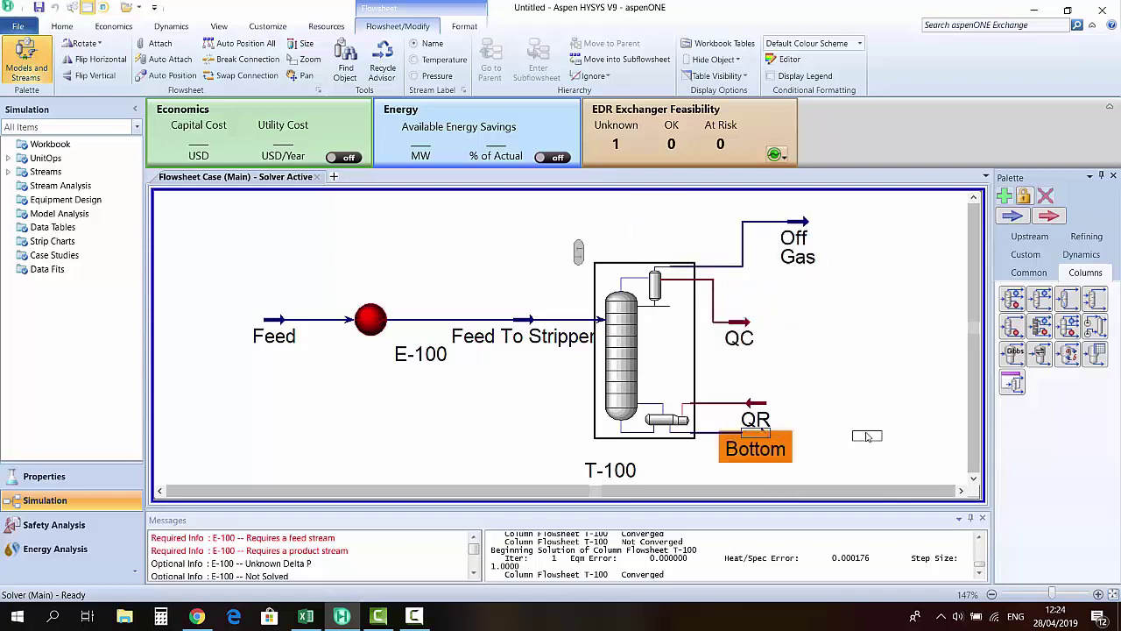
click(755, 408)
drag(859, 438, 758, 479)
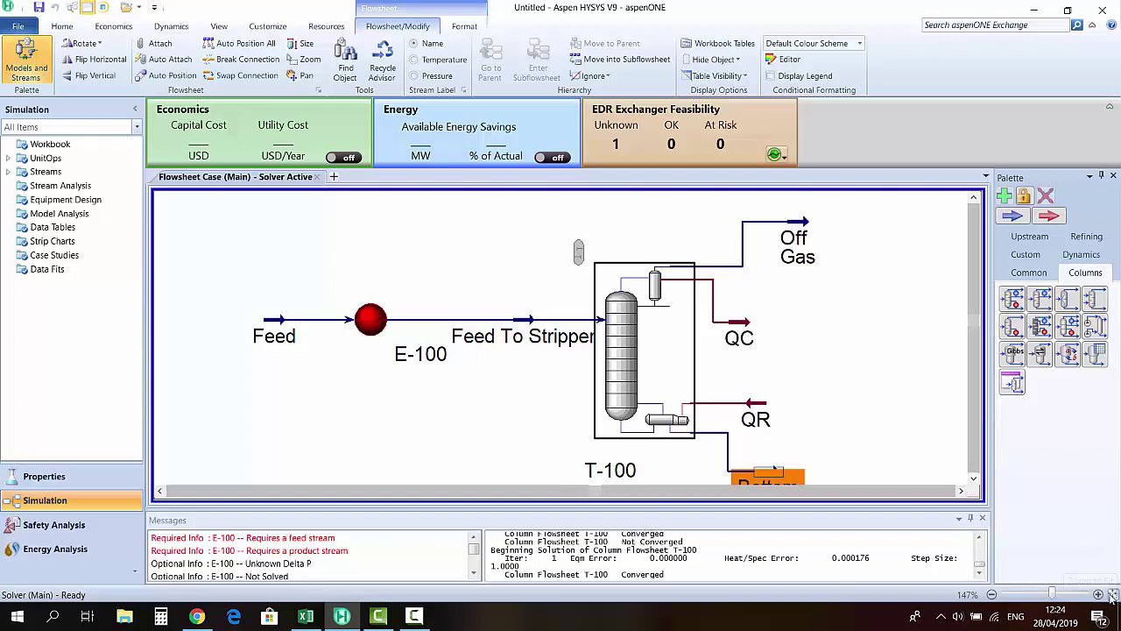
scroll(508, 344, down, 3)
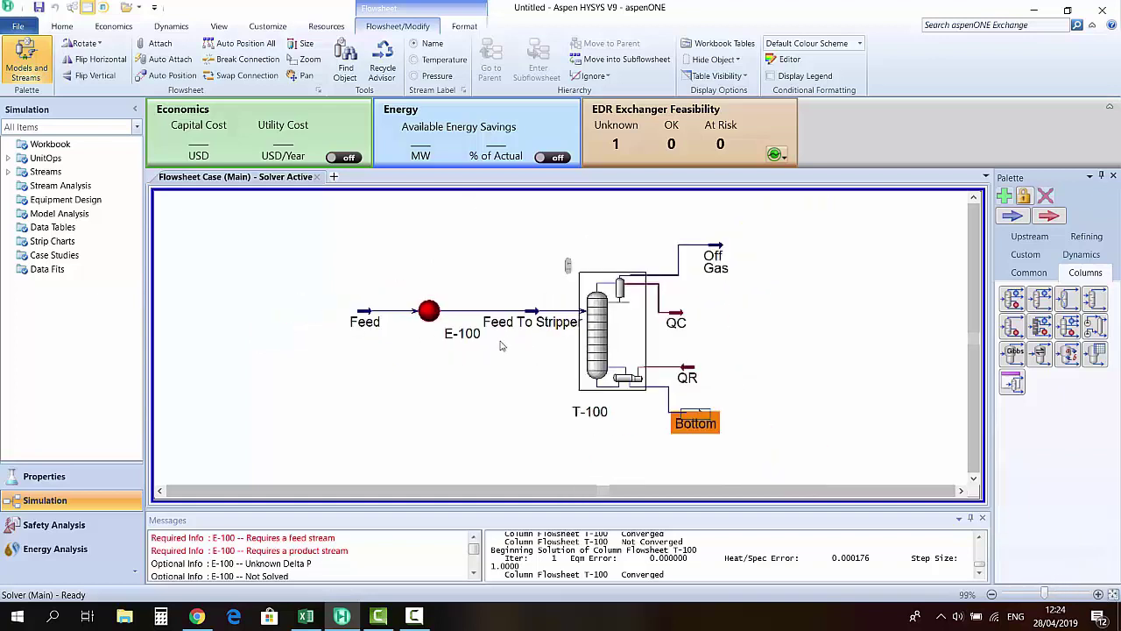
scroll(502, 350, down, 2)
scroll(502, 350, up, 2)
scroll(501, 350, up, 2)
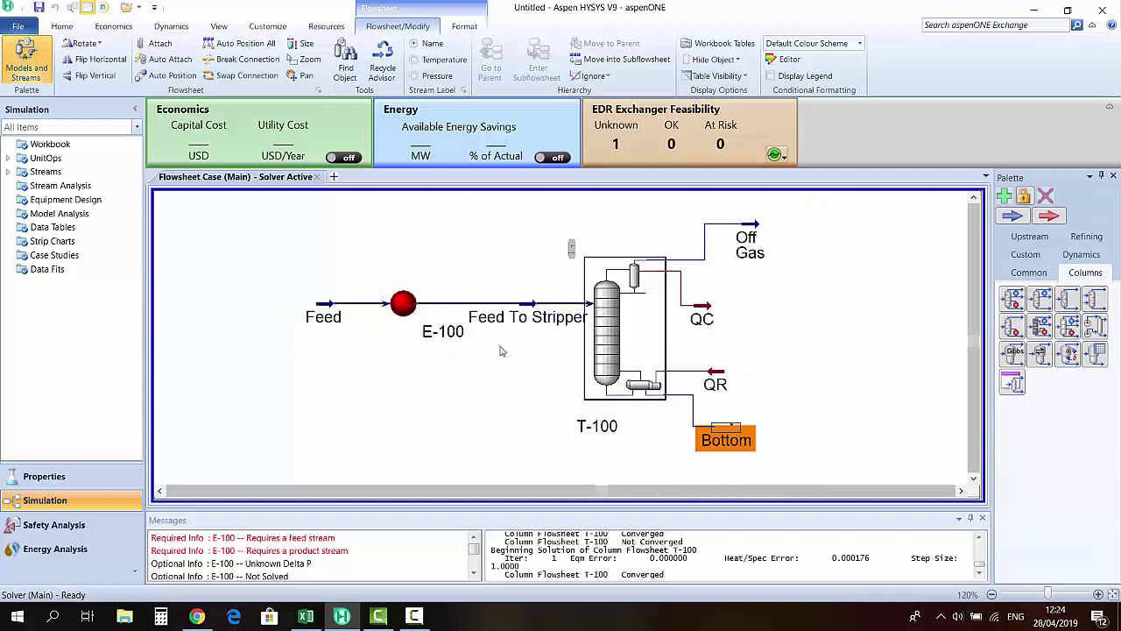
mouse_move(731, 432)
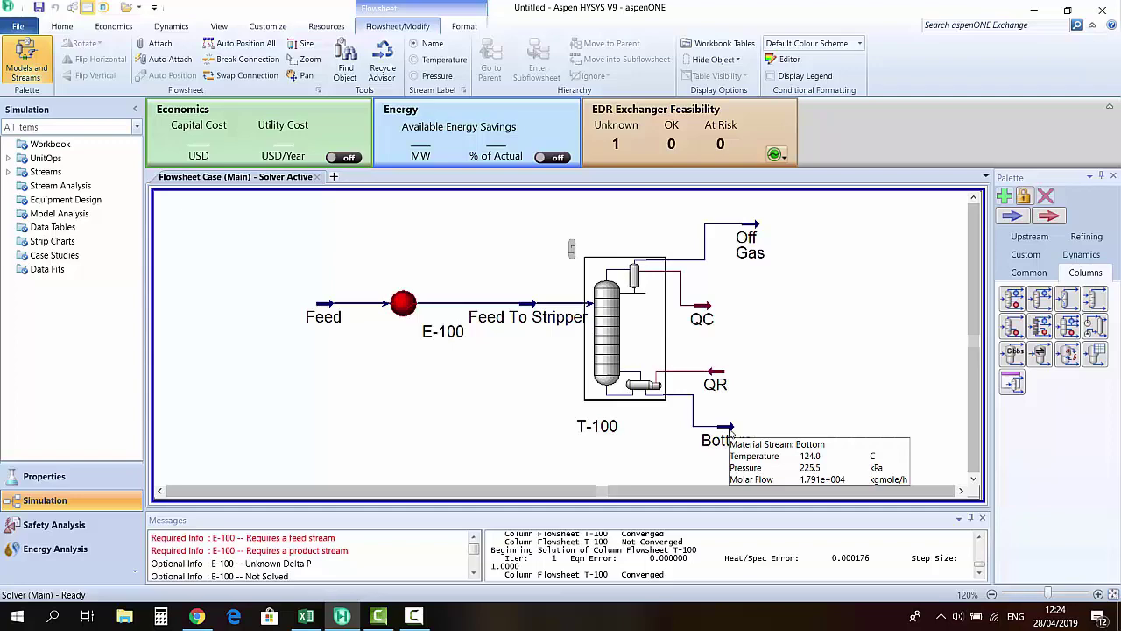
right_click(730, 436)
click(862, 426)
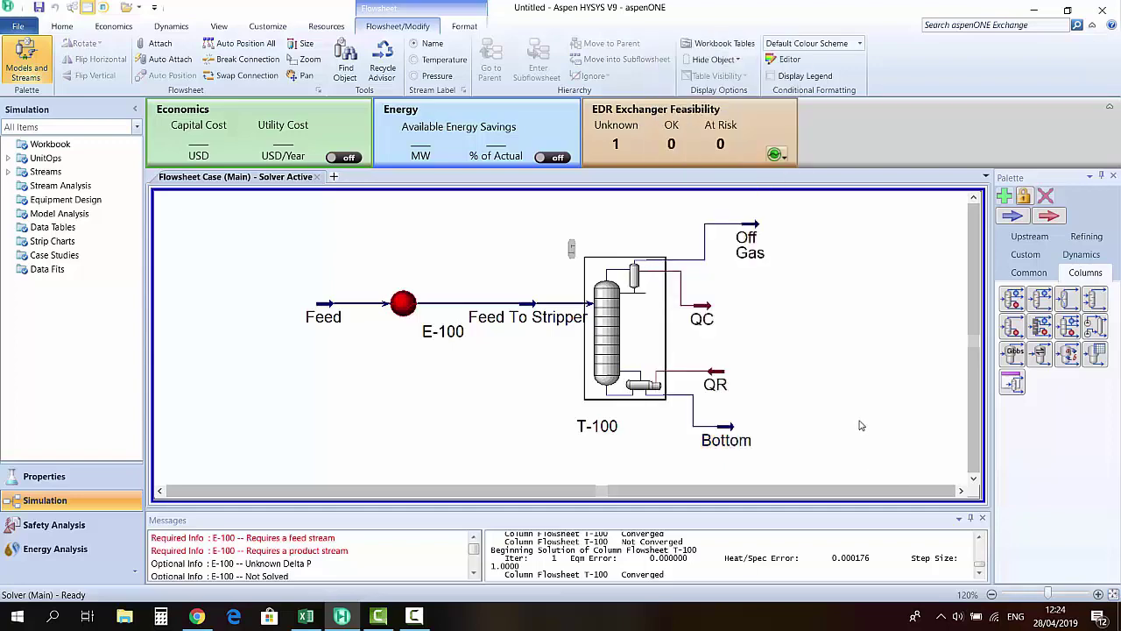
Connect the Bottom stream to E-100's shell side inlet and create a shell side outlet stream named Cold water
mouse_move(754, 432)
mouse_move(418, 305)
double_click(402, 303)
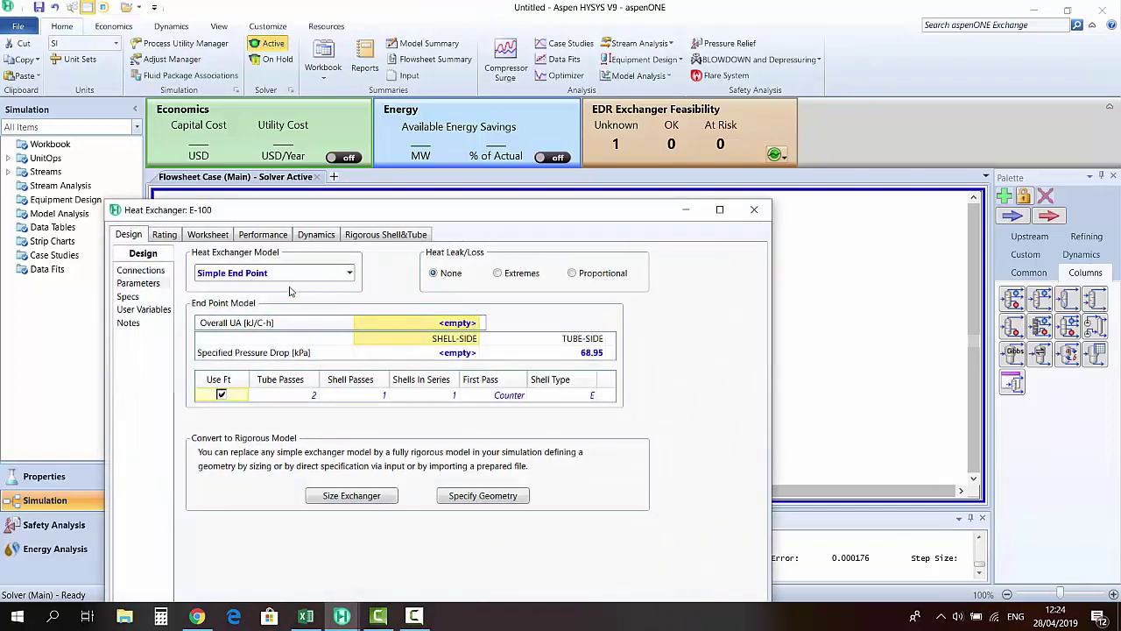
click(150, 270)
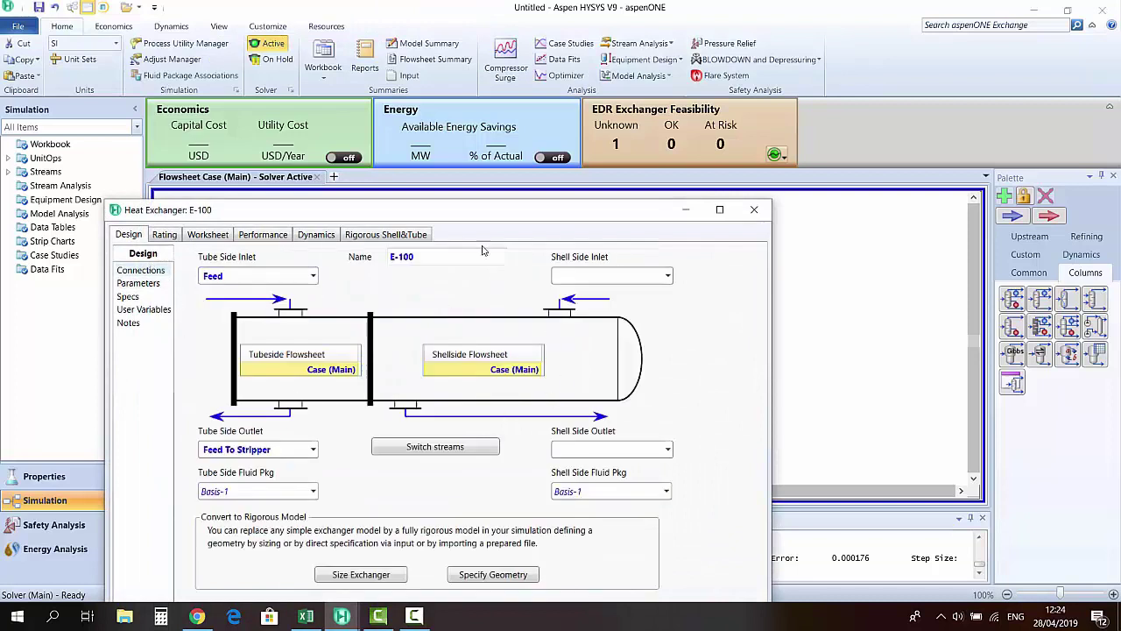
click(642, 274)
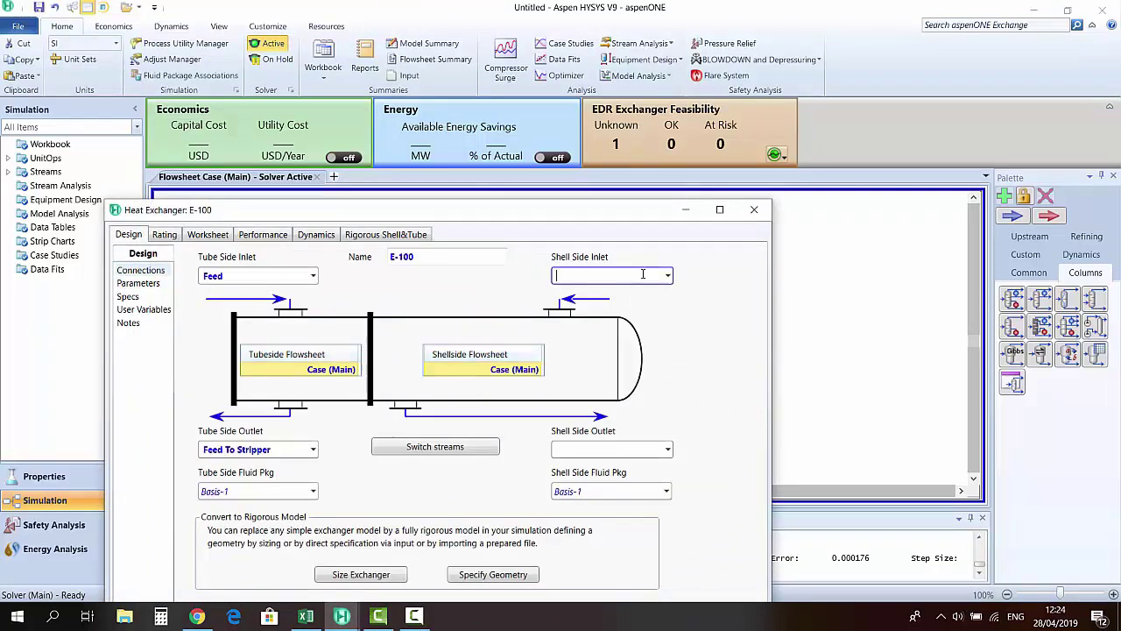
click(668, 276)
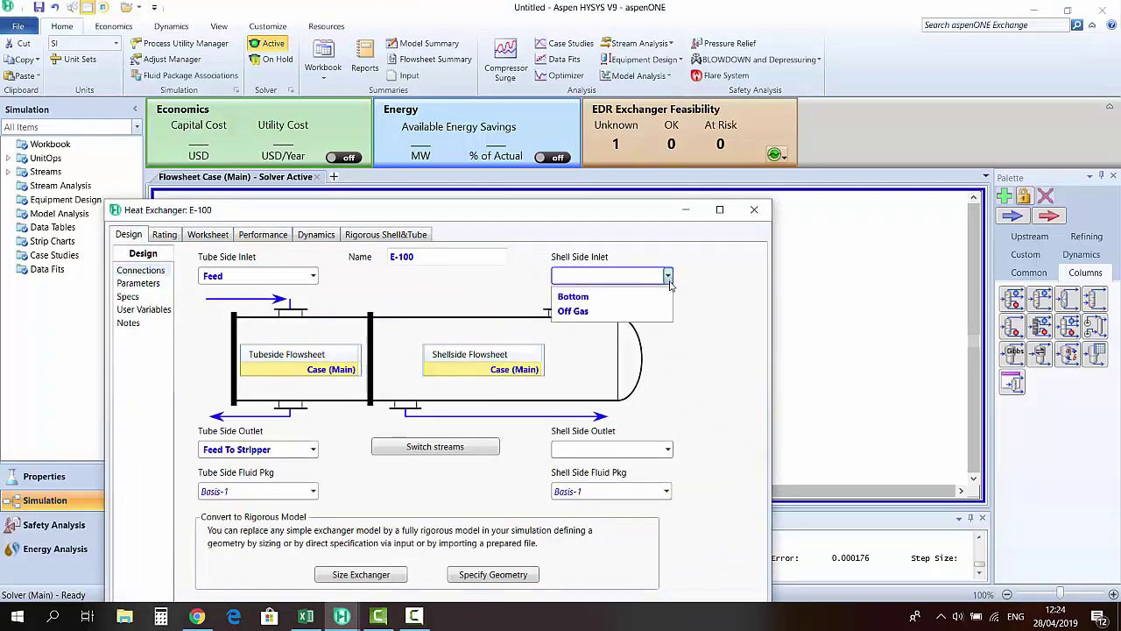
click(581, 301)
click(599, 449)
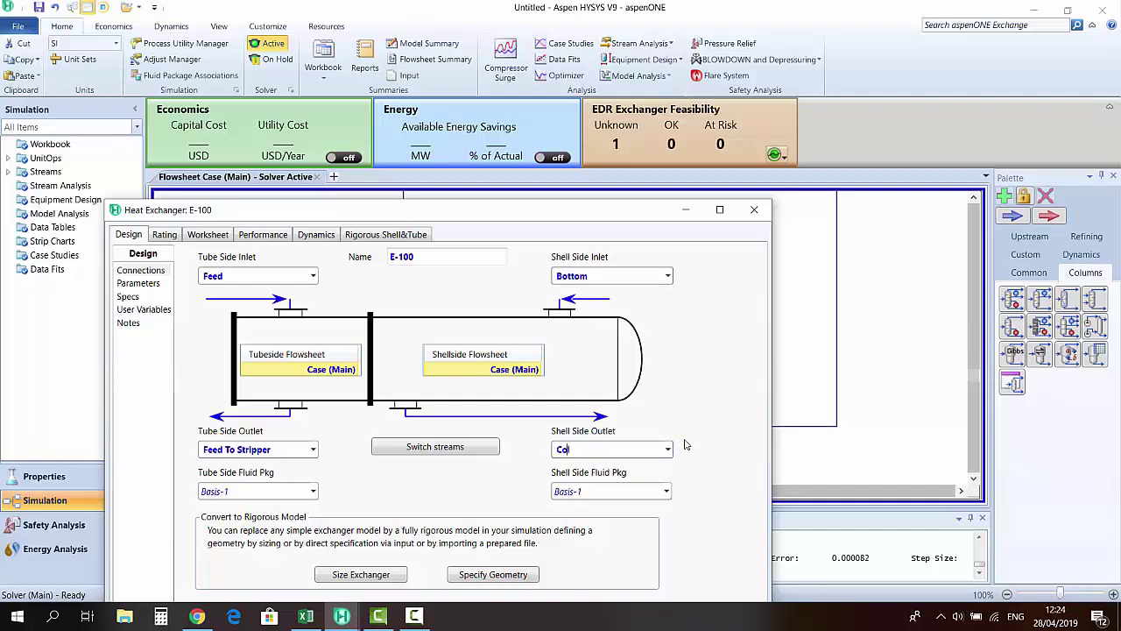
text(Cold water)
Set E-100's shell-side pressure drop to 10 psi, turn off its Ft correction factor and close the exchanger
drag(555, 209, 616, 114)
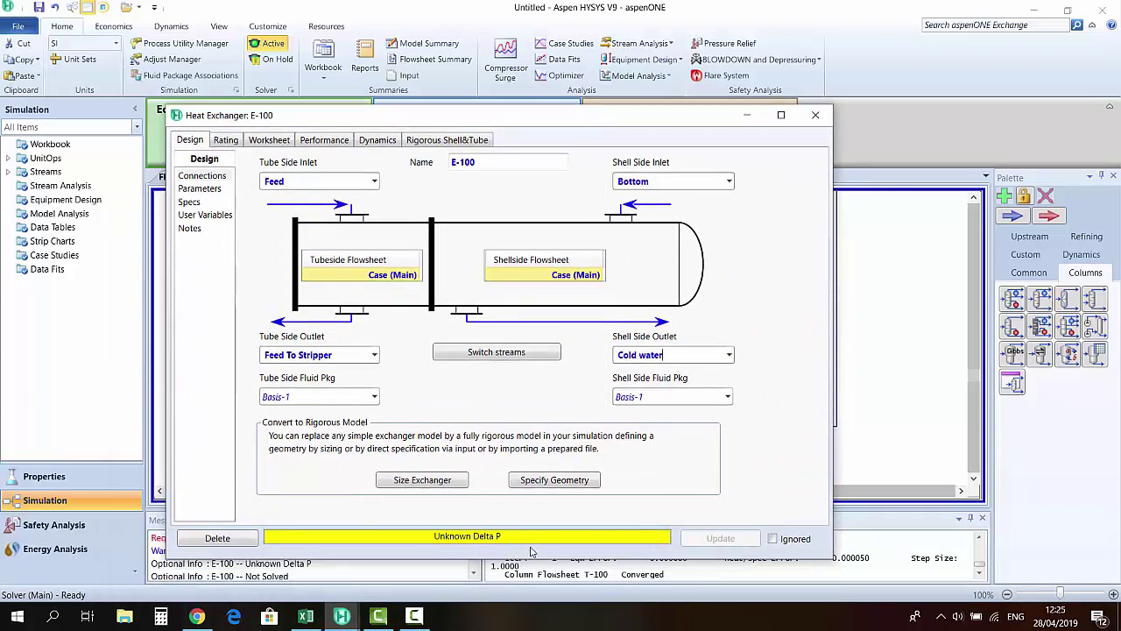
click(201, 189)
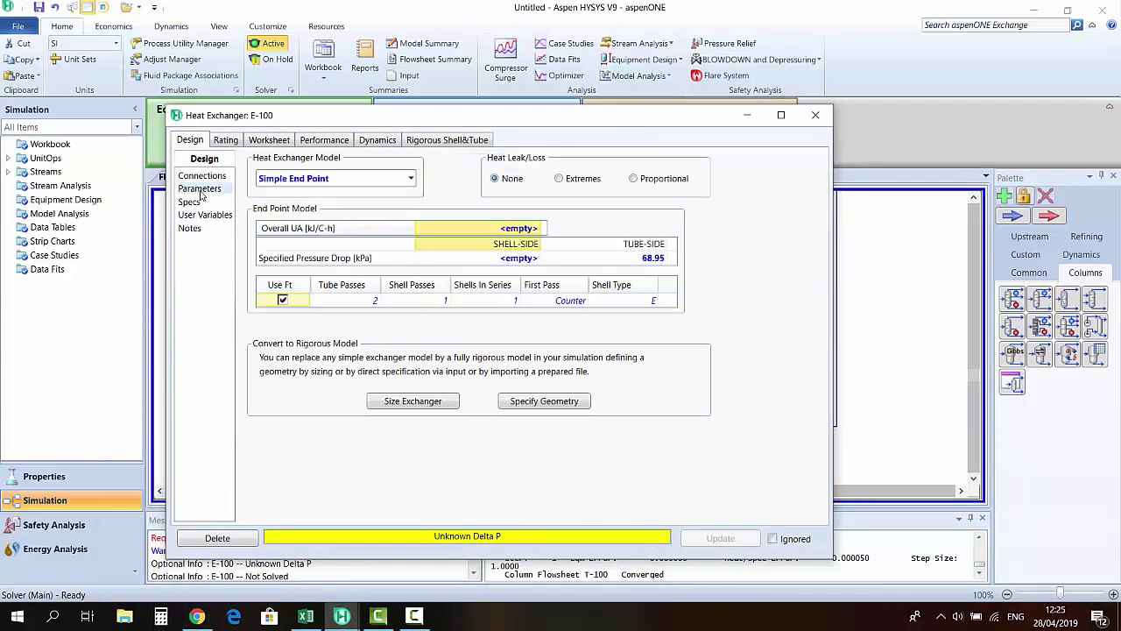
click(521, 259)
text(01)
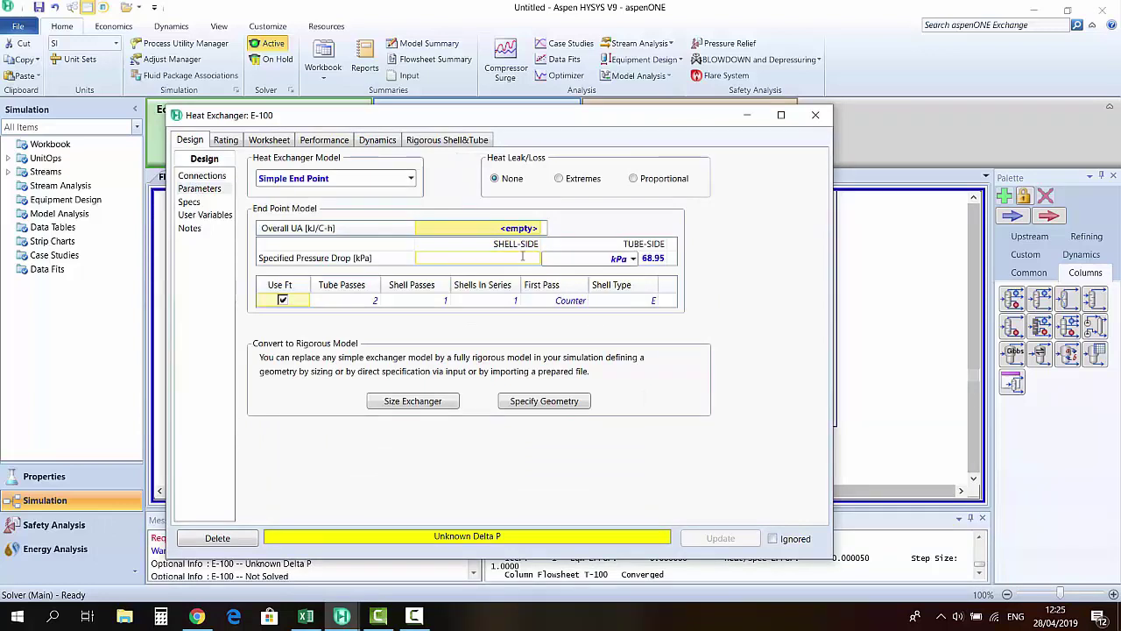
text(0)
click(632, 258)
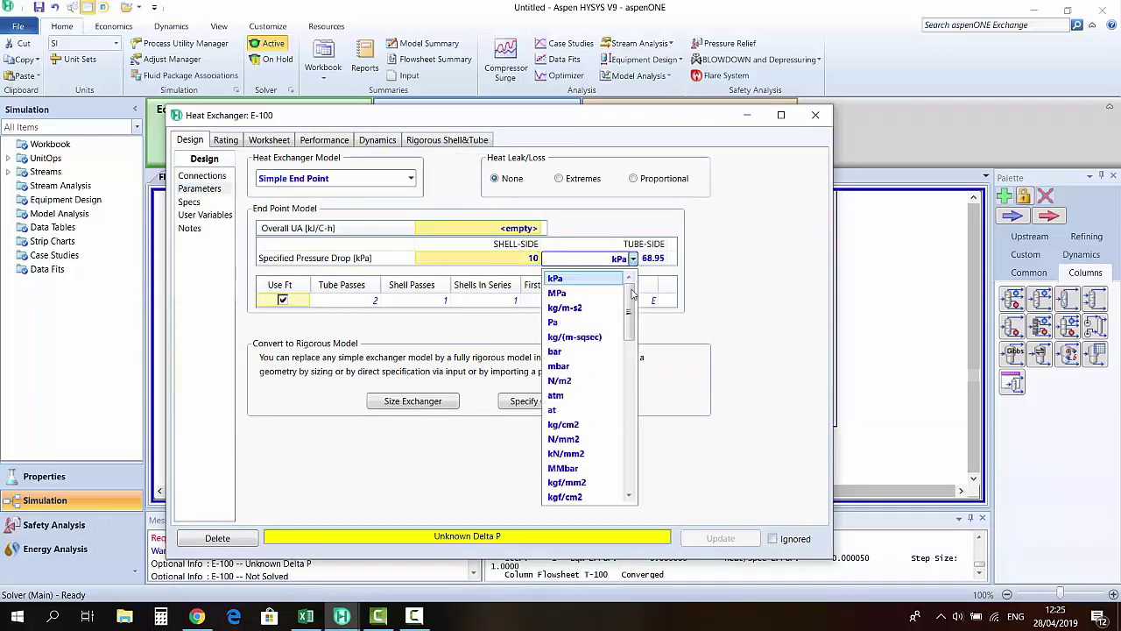
drag(629, 332, 629, 378)
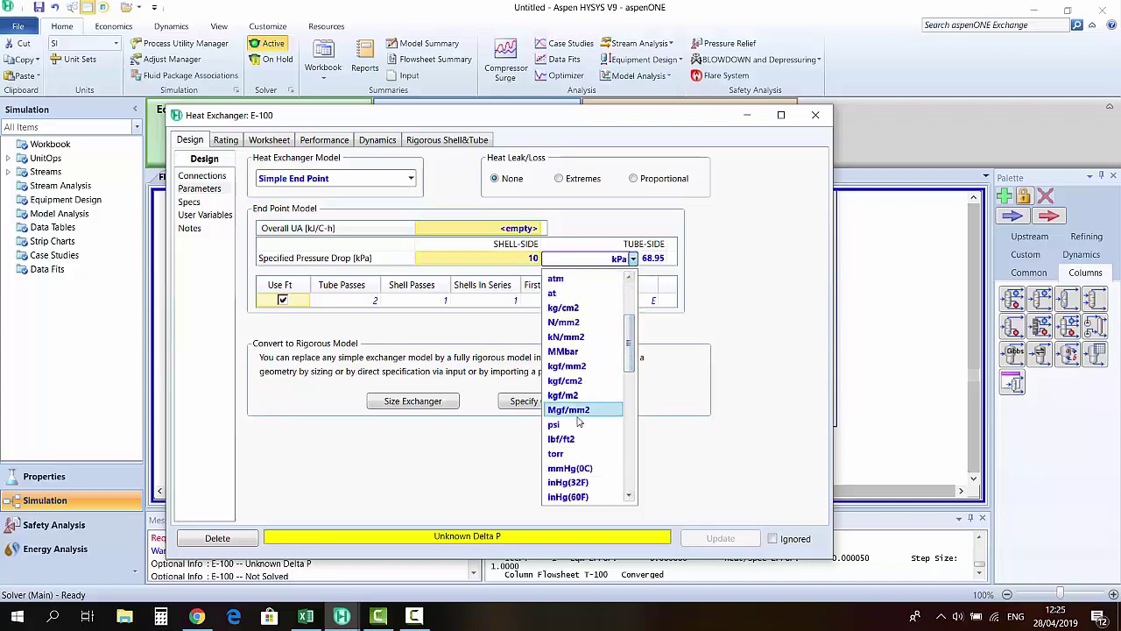
click(567, 424)
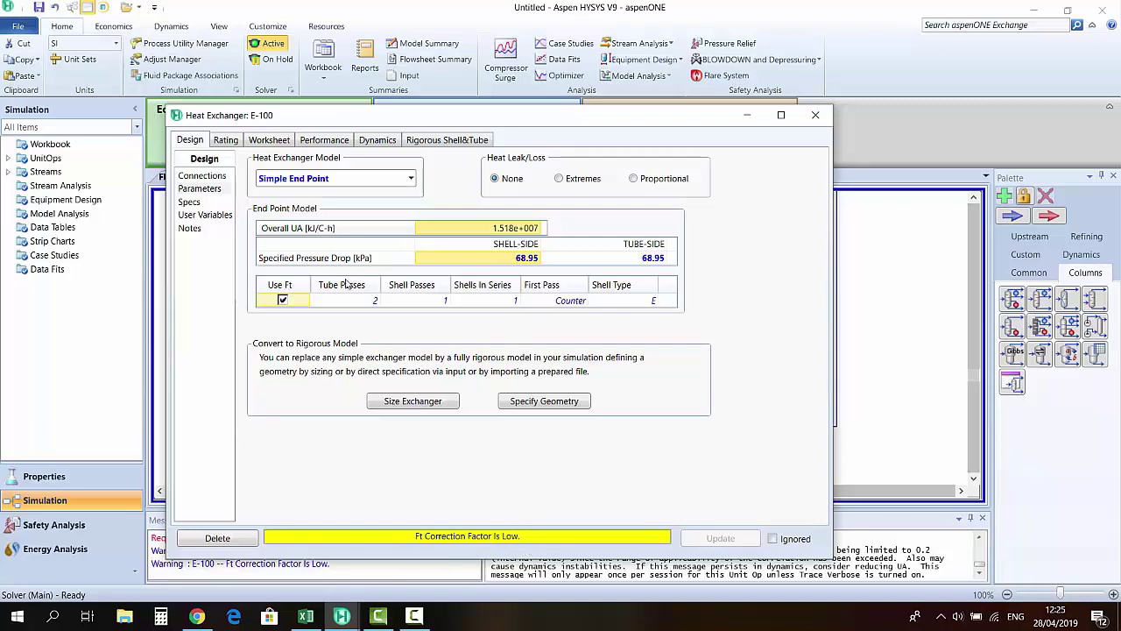
click(284, 301)
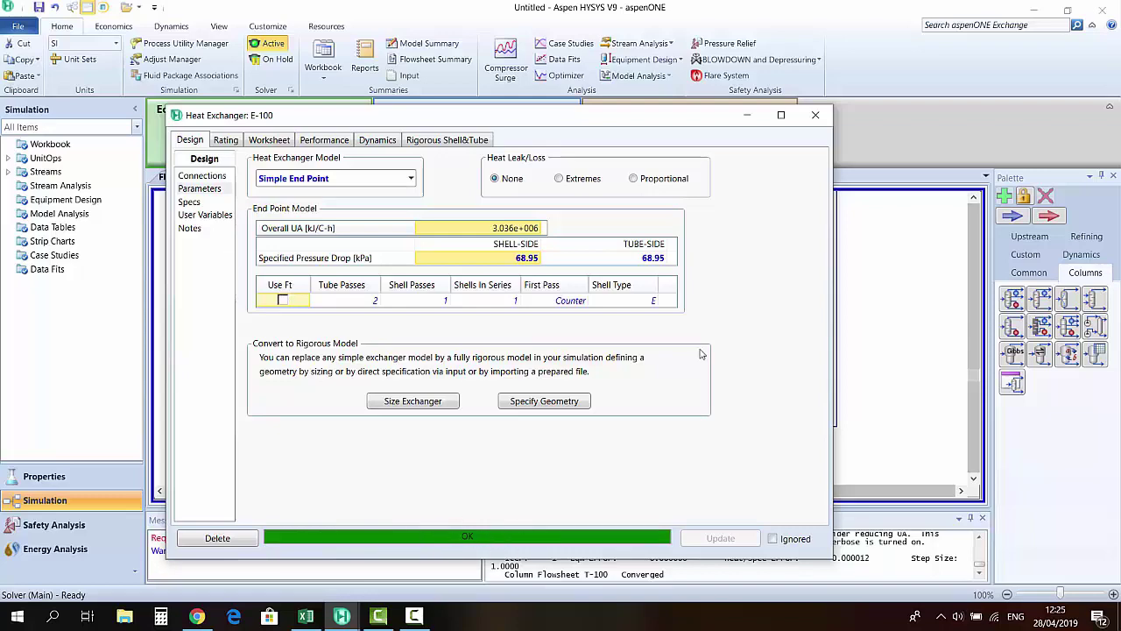
click(815, 114)
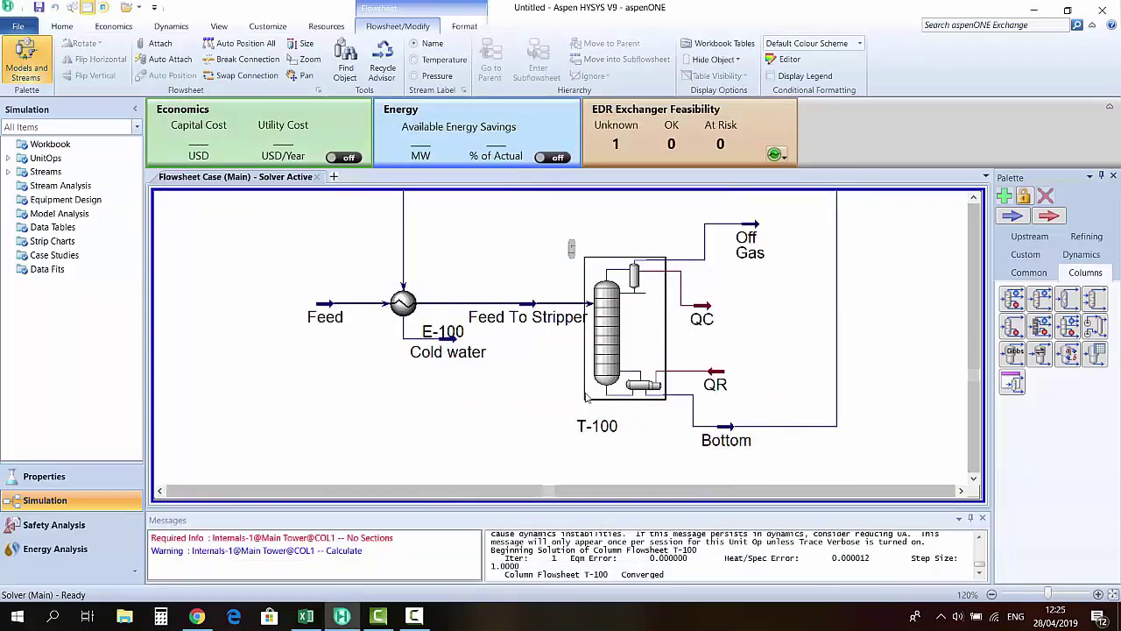
Fit the flowsheet in view and move the Cold water stream farther below exchanger E-100, clear of its label
click(1098, 594)
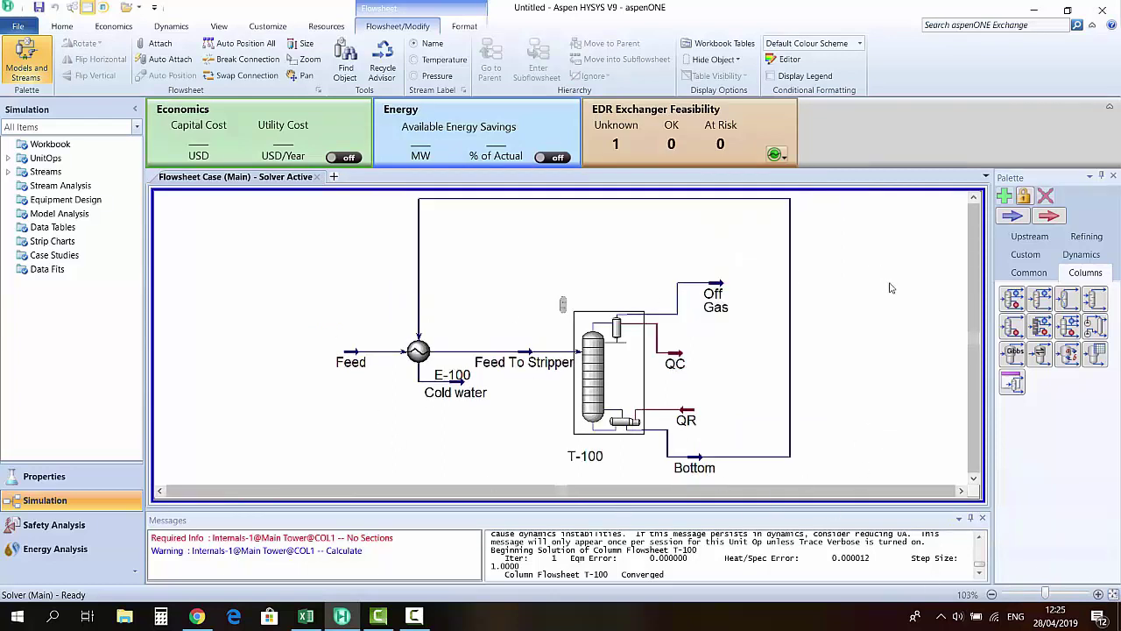
click(457, 387)
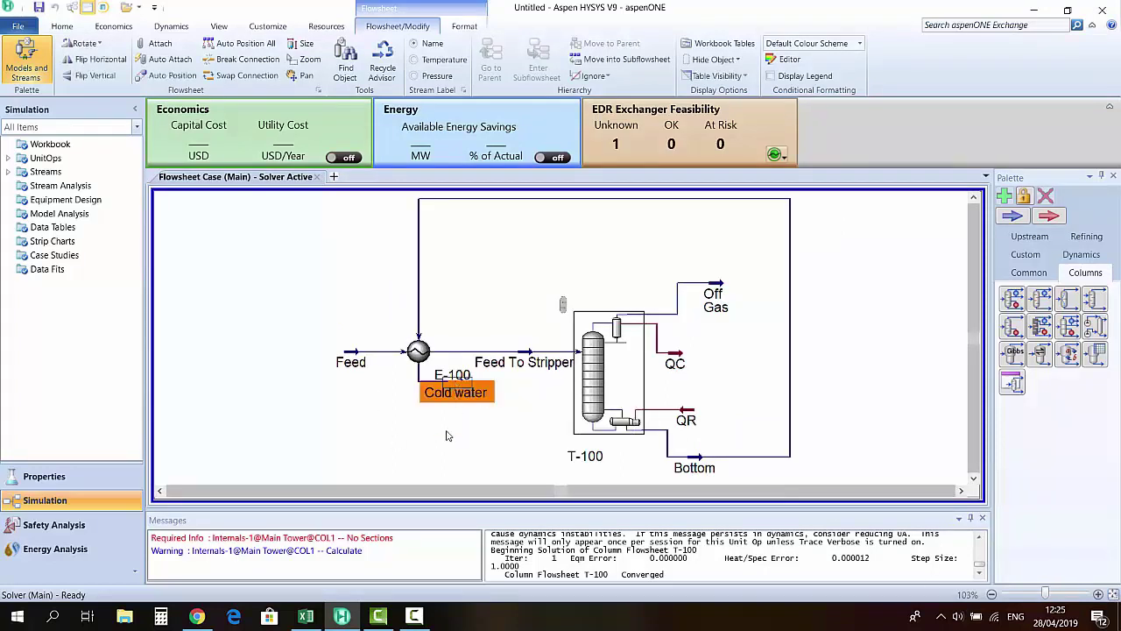
drag(446, 435, 446, 437)
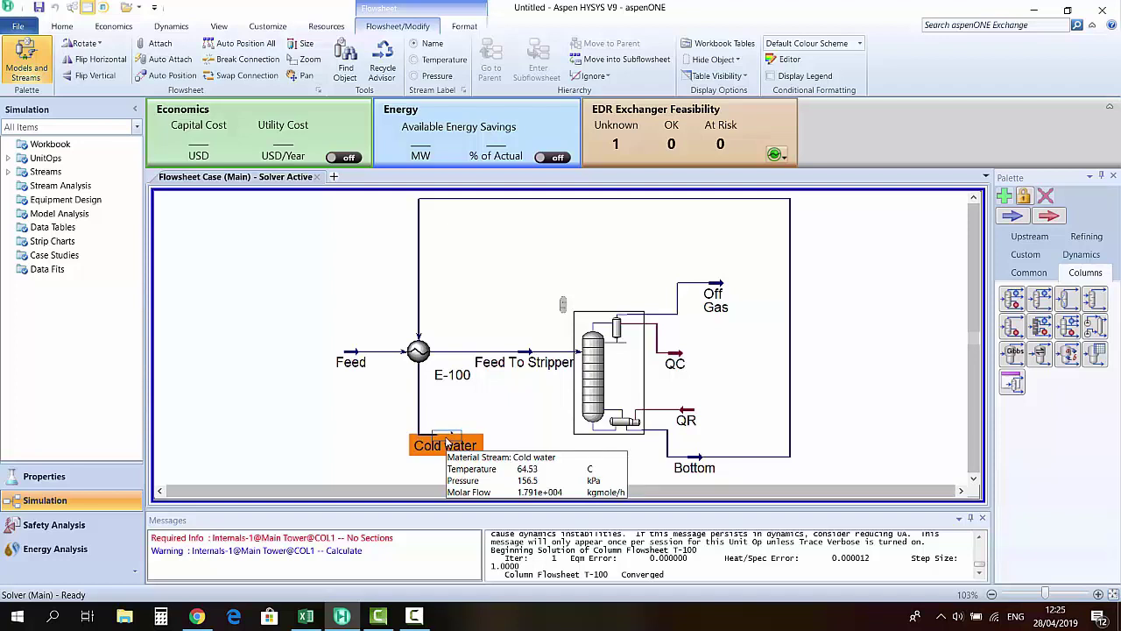
Show the stream property table for Cold water on the flowsheet
click(462, 425)
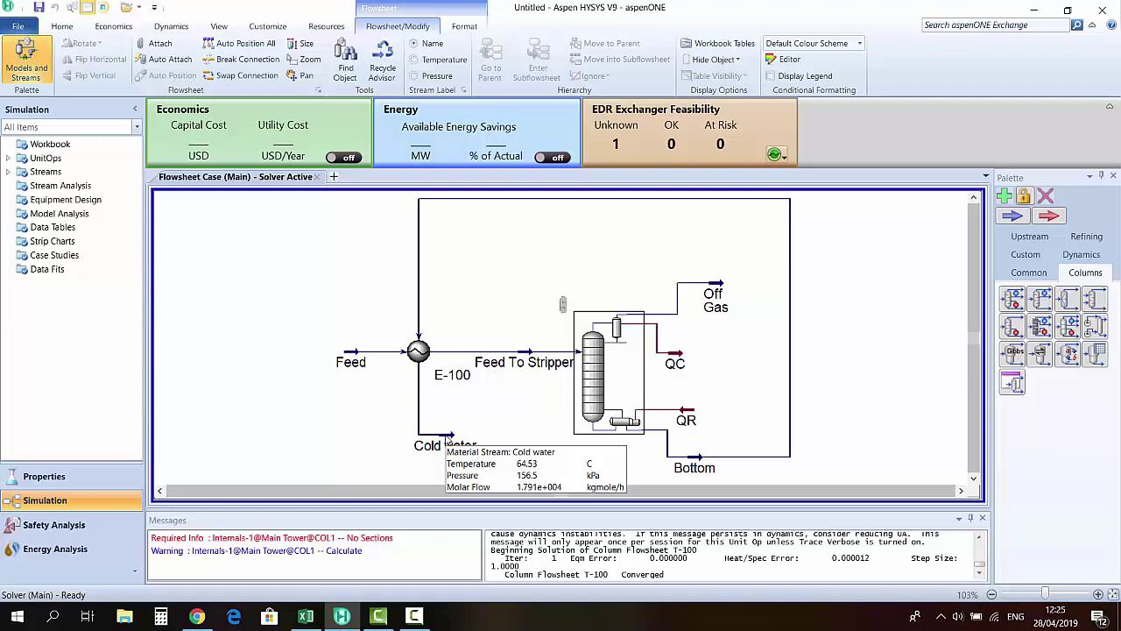
right_click(447, 440)
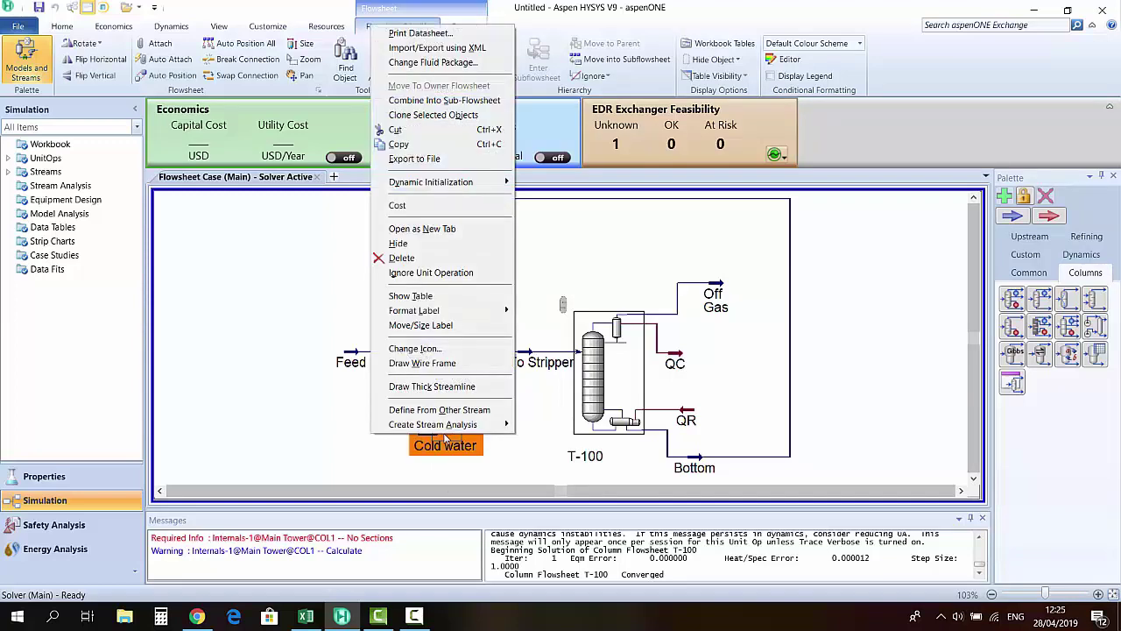
click(424, 298)
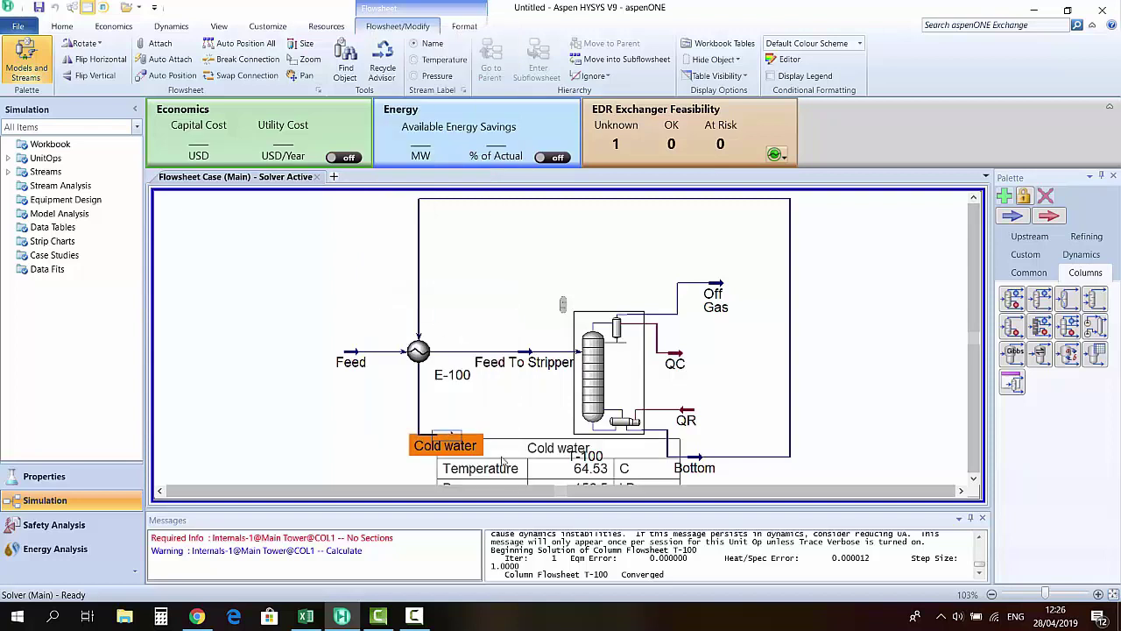
Move the Cold water property table to the empty area beside the Cold water stream, clear of the stripper and stream lines
drag(497, 479, 243, 446)
scroll(470, 400, down, 3)
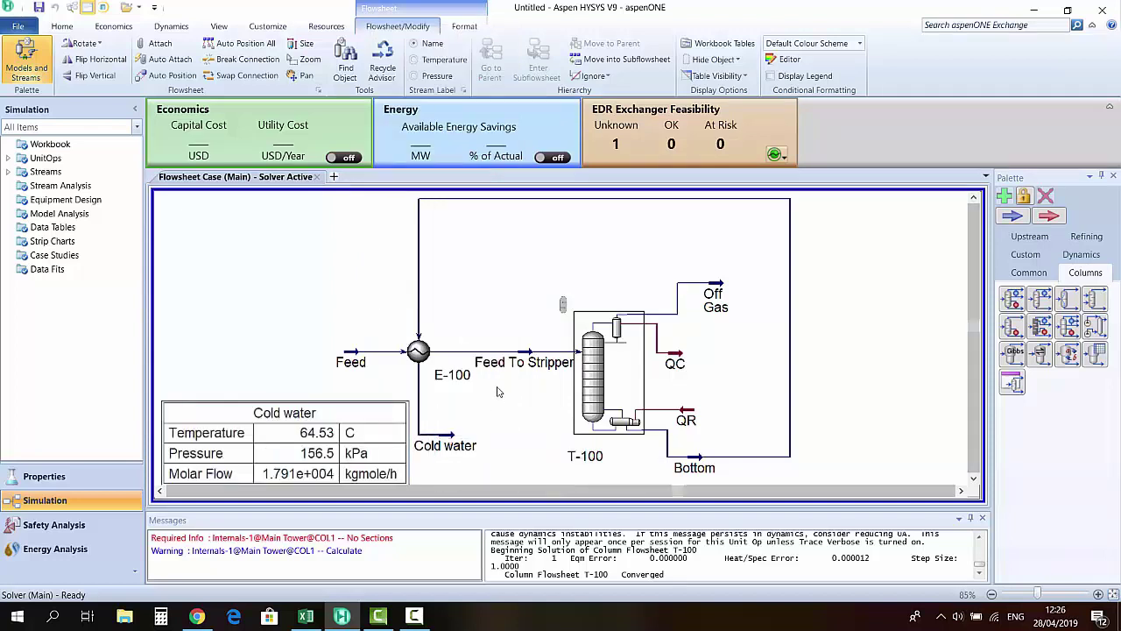
drag(377, 448, 377, 467)
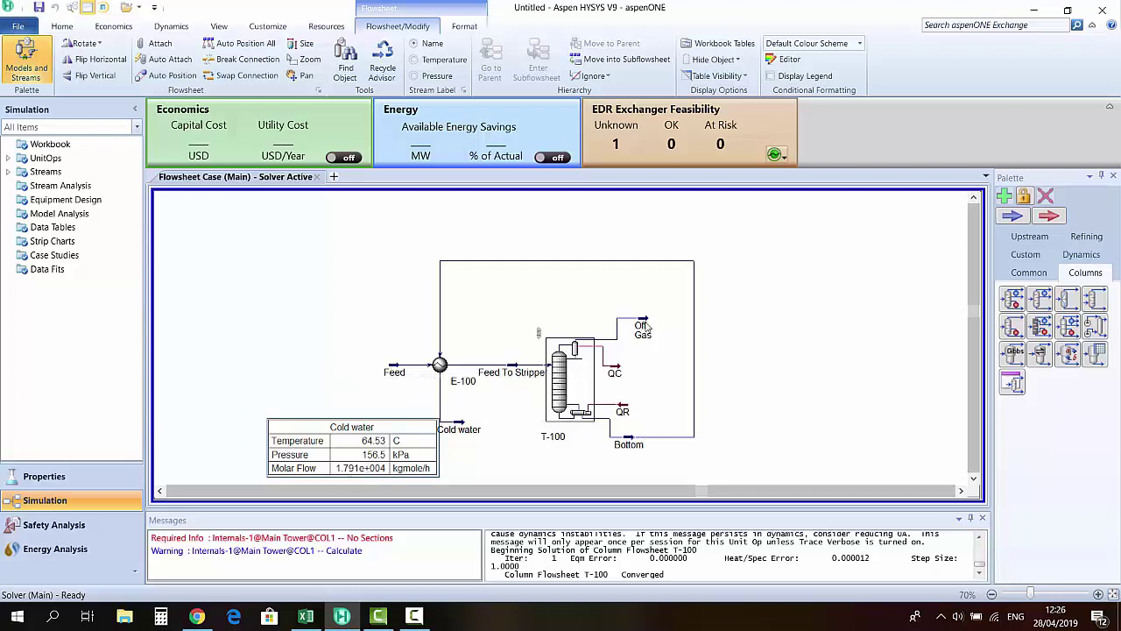
Show the Off Gas stream's property table and place it in the empty area beyond the Off Gas outlet
right_click(570, 320)
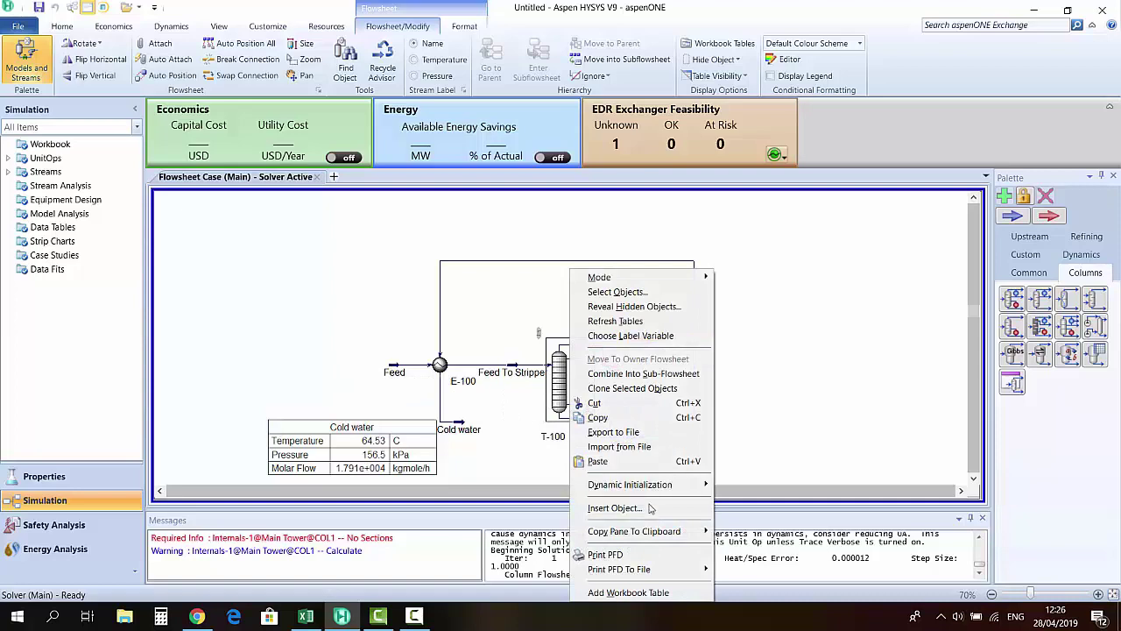
click(731, 306)
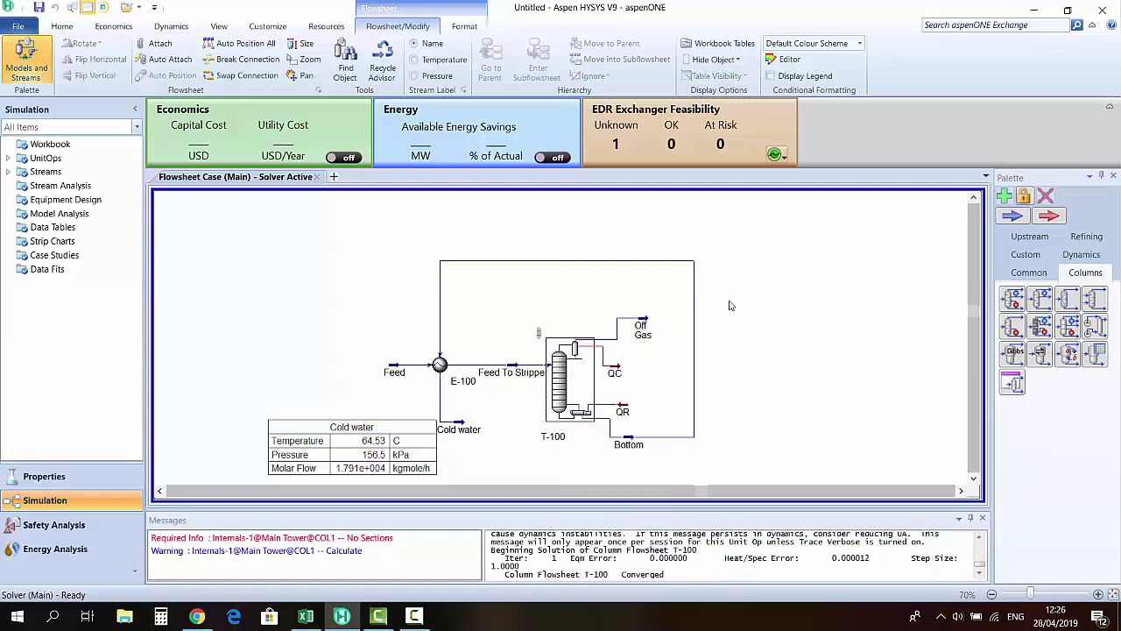
scroll(722, 252, down, 1)
right_click(658, 310)
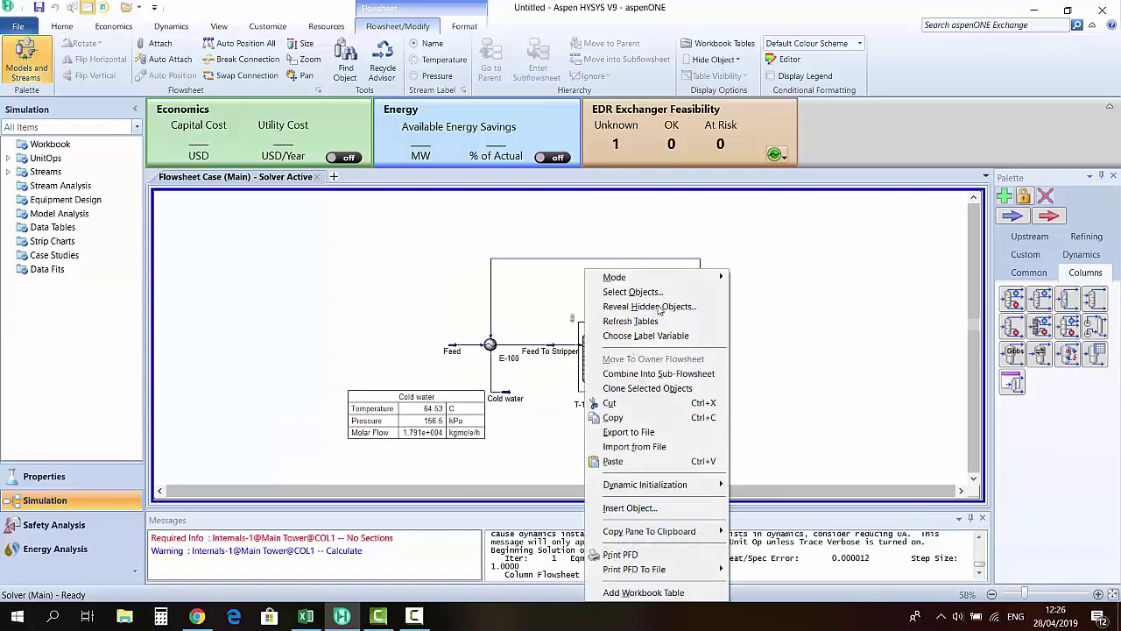
click(751, 310)
click(655, 317)
right_click(656, 317)
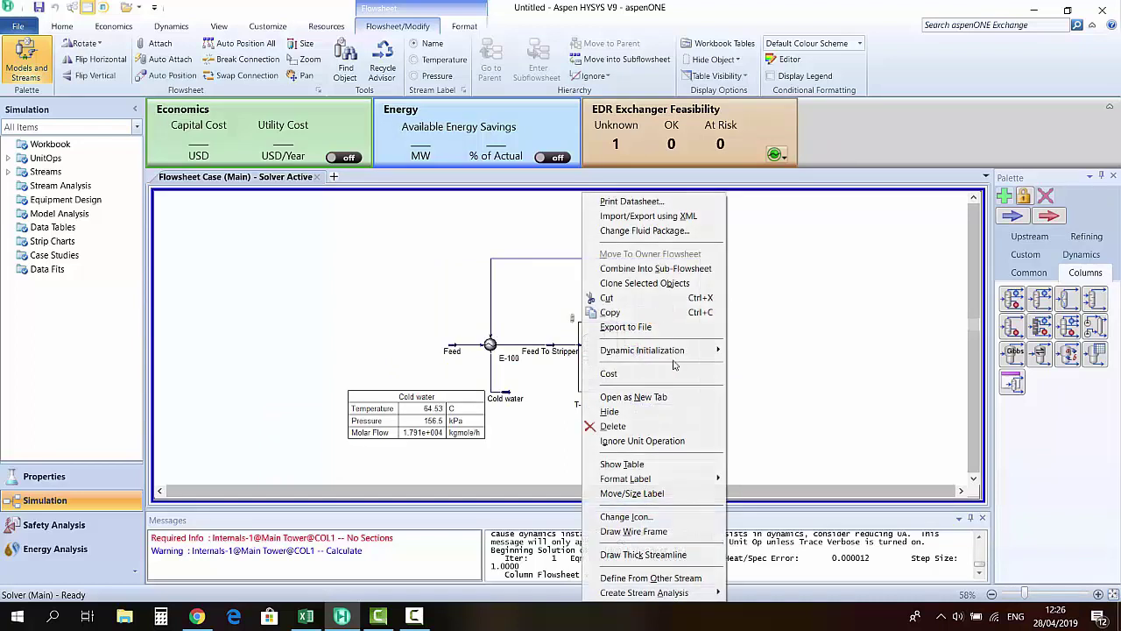
click(651, 463)
drag(747, 329, 842, 281)
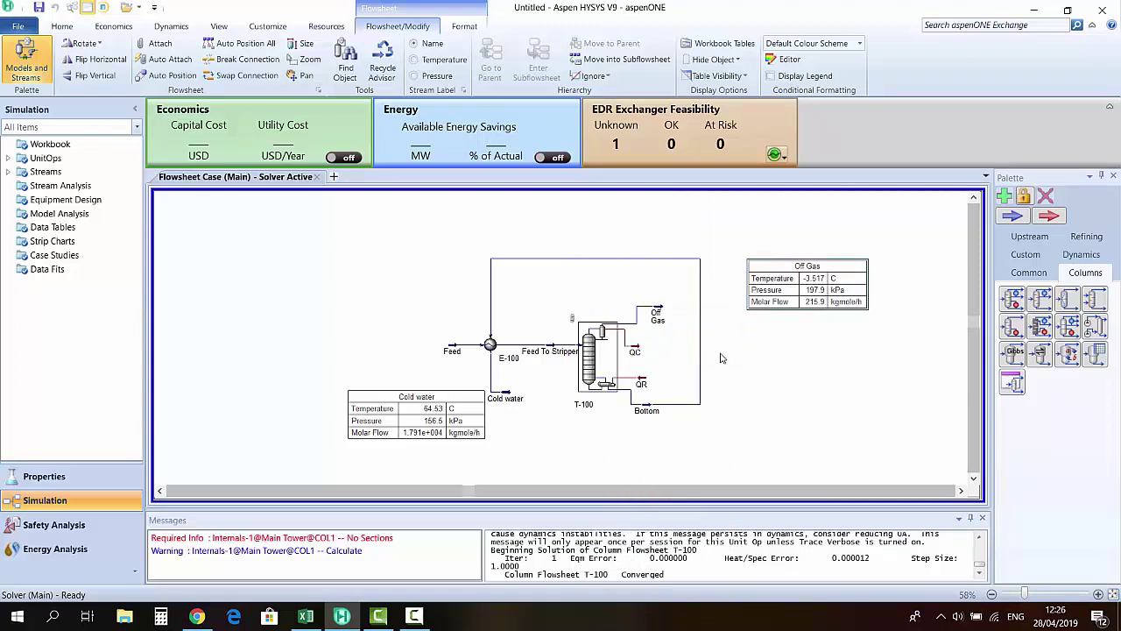
Show the Feed stream's property table and place it above the Feed stream
scroll(722, 358, up, 1)
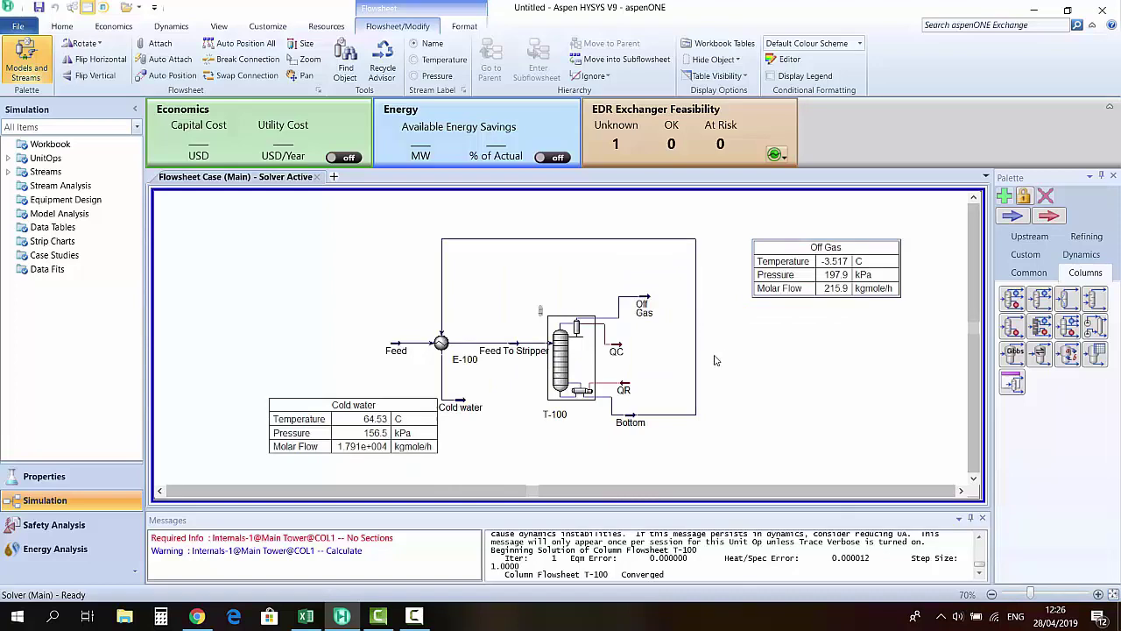
right_click(393, 350)
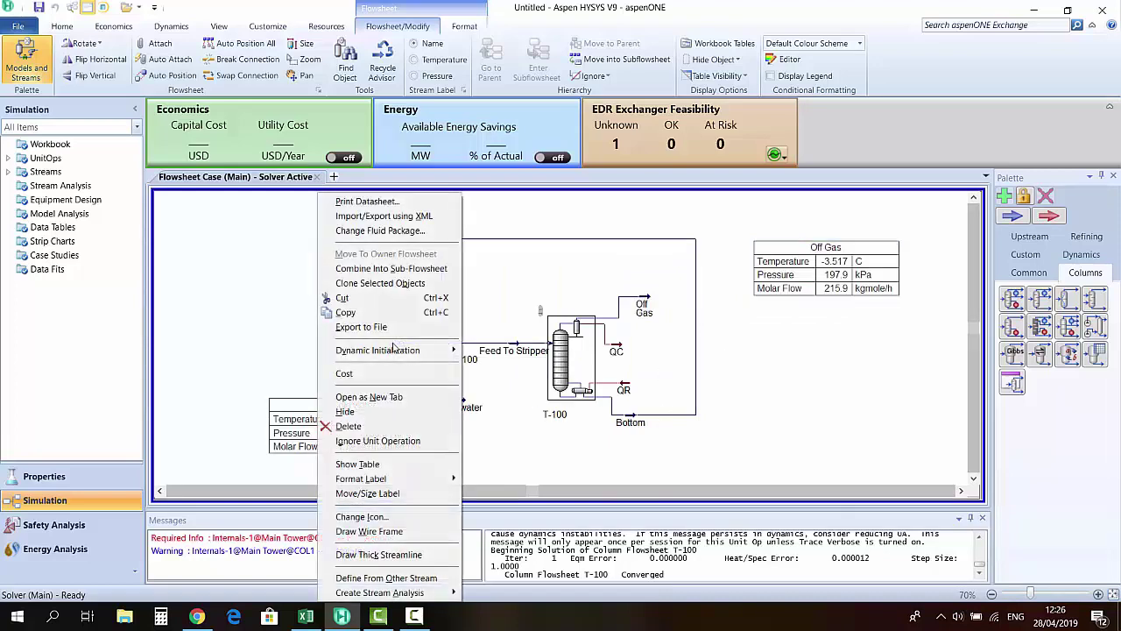
click(359, 464)
drag(440, 385, 263, 296)
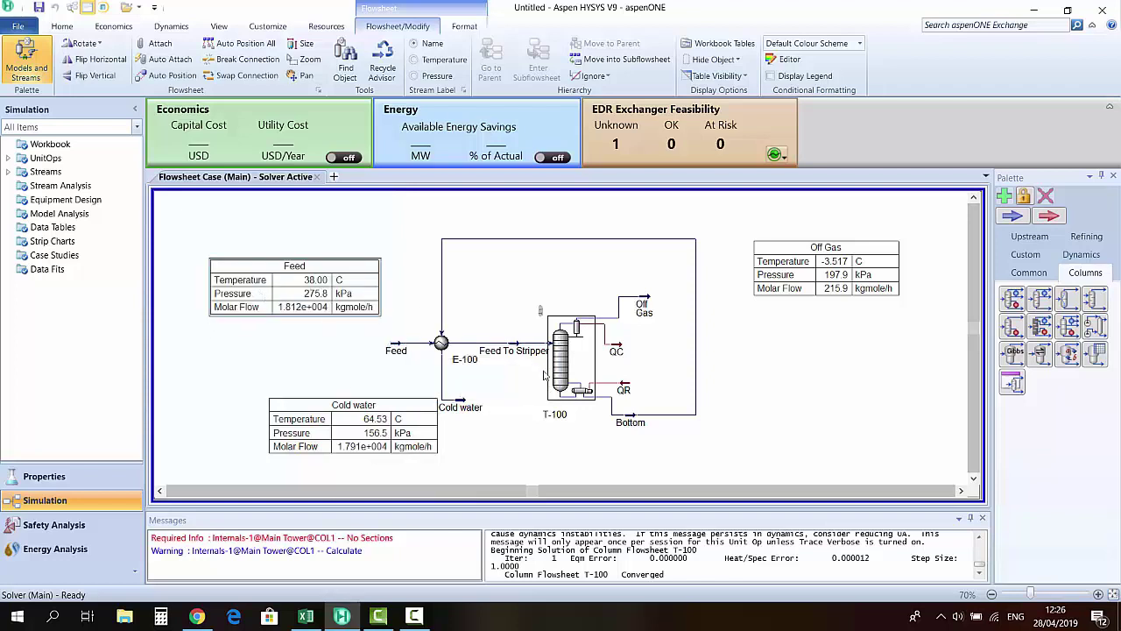
click(610, 471)
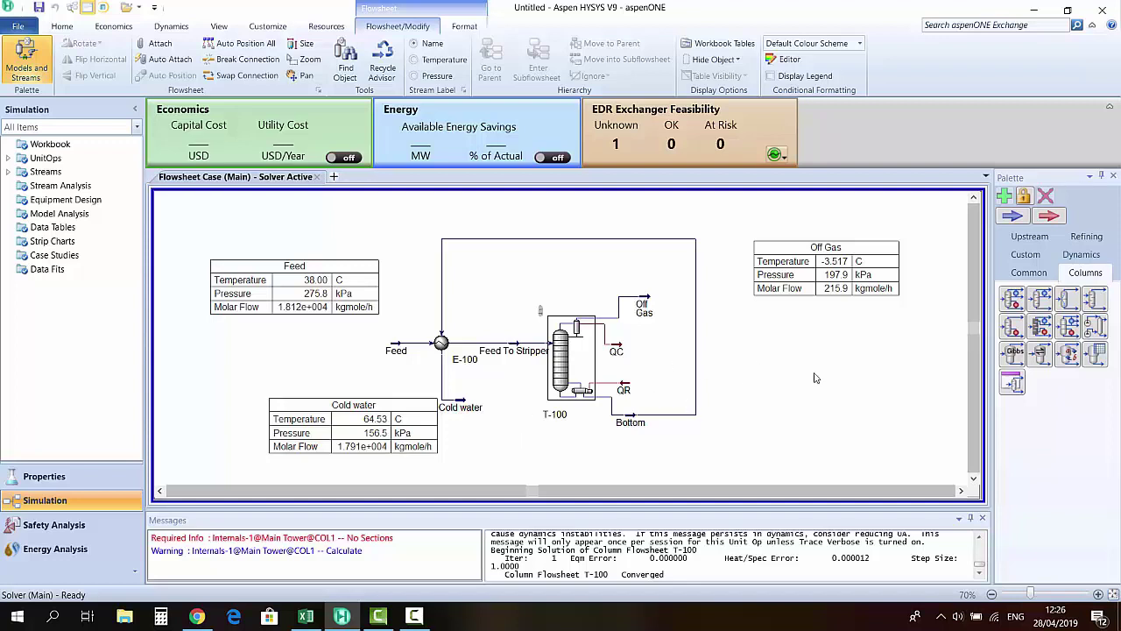
Review the material stream conditions and compositions in the Workbook, and return to the flowsheet
double_click(50, 144)
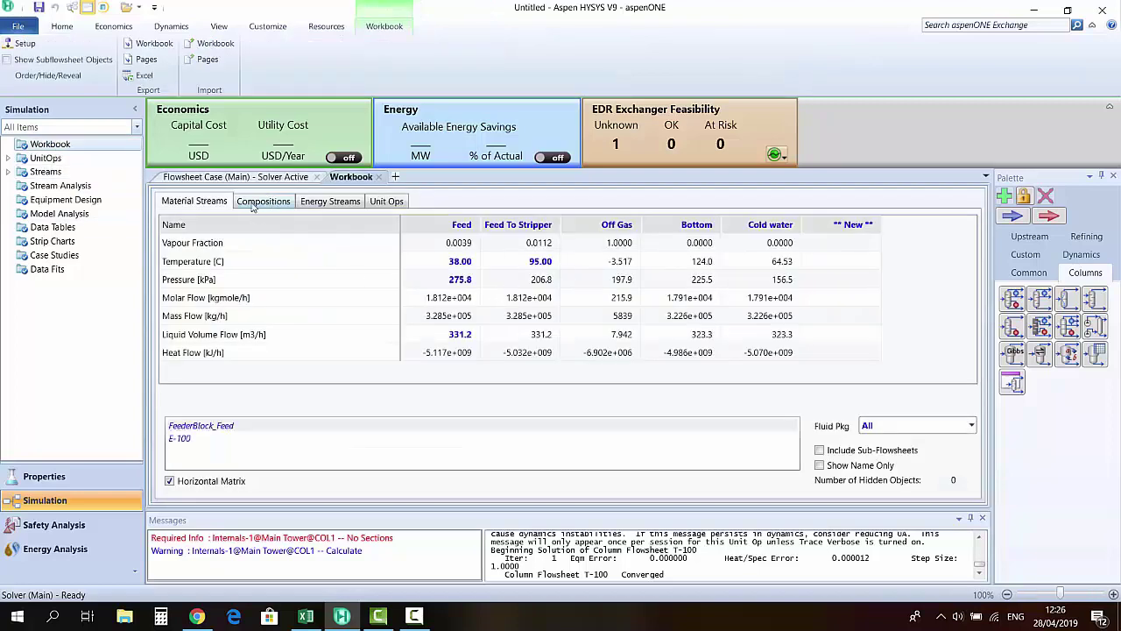
click(259, 203)
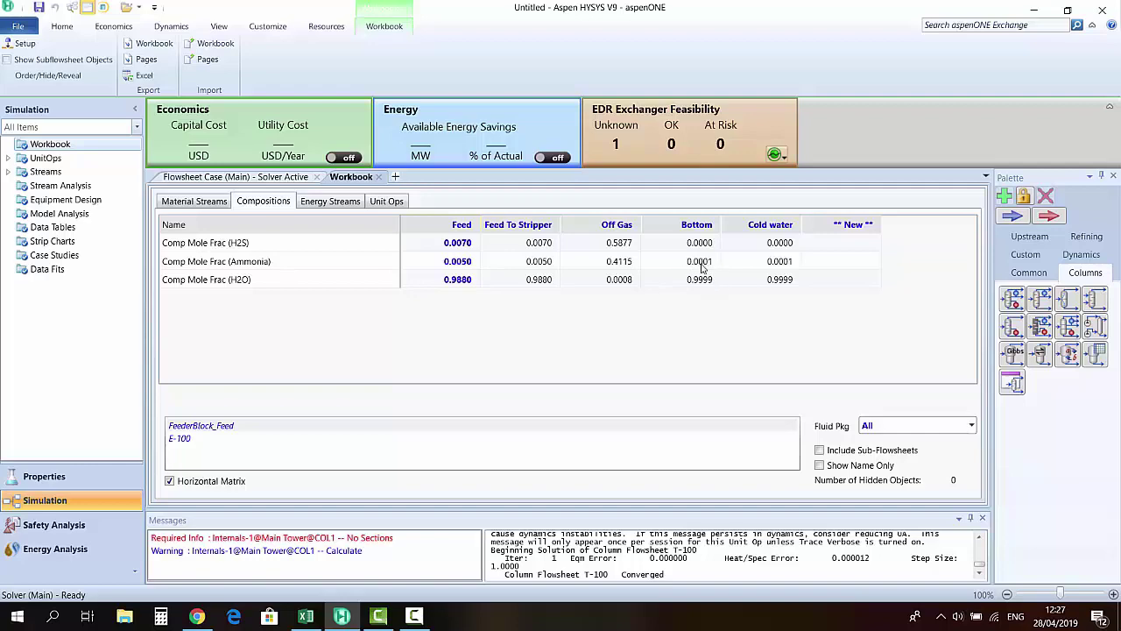
click(242, 176)
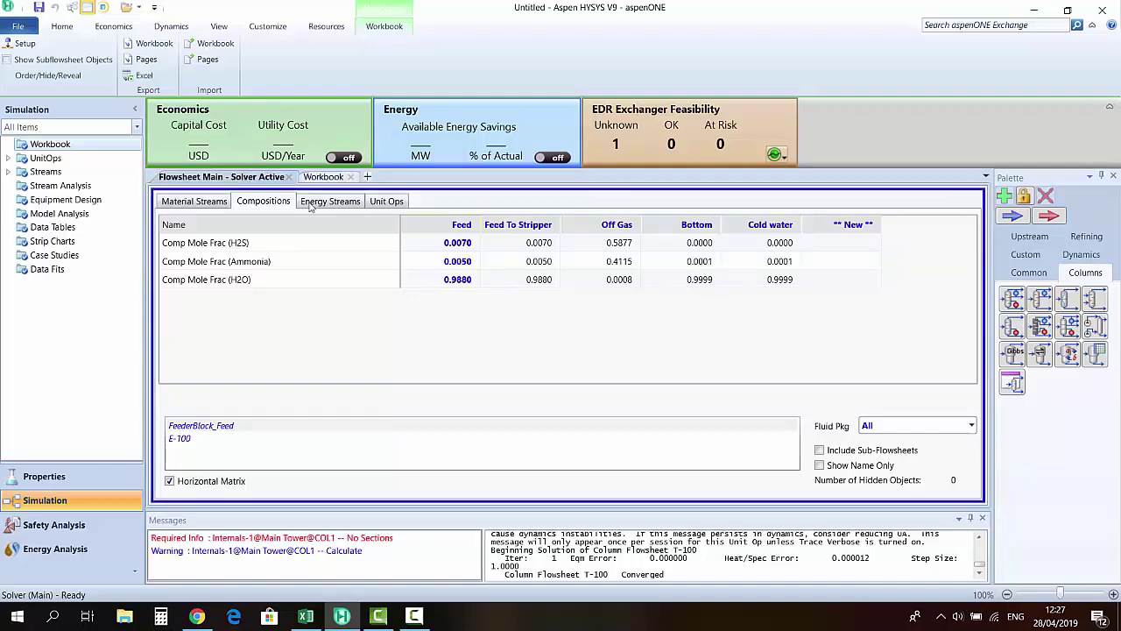
double_click(522, 311)
click(199, 202)
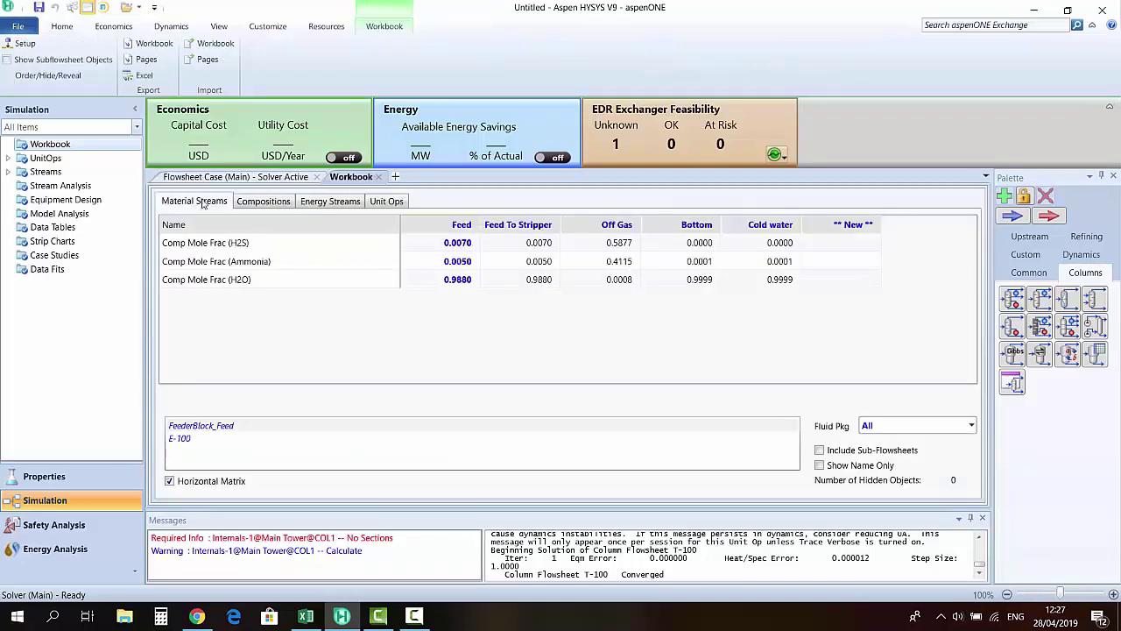
middle_click(208, 180)
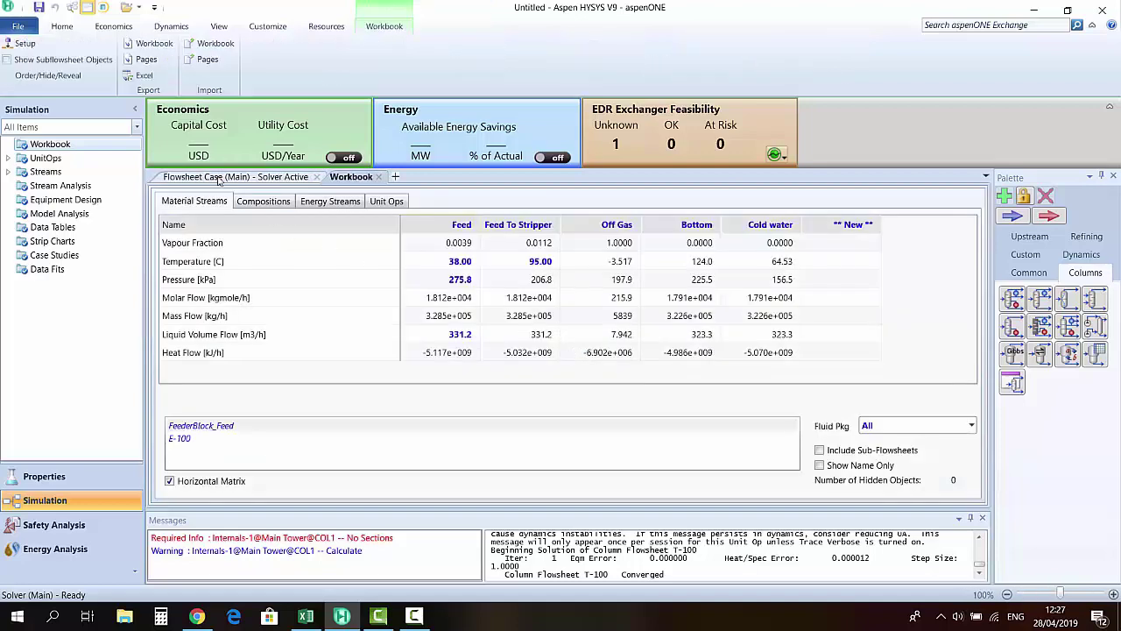
click(219, 179)
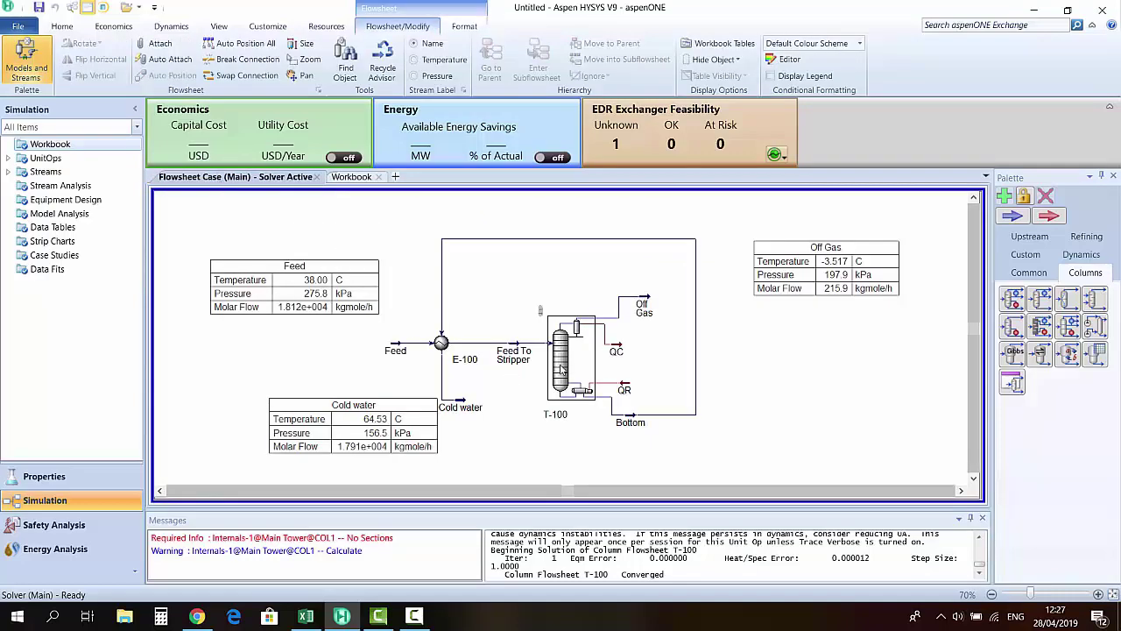
Open the NH3 iN Reboiler specification of column T-100 for editing
click(561, 369)
double_click(561, 367)
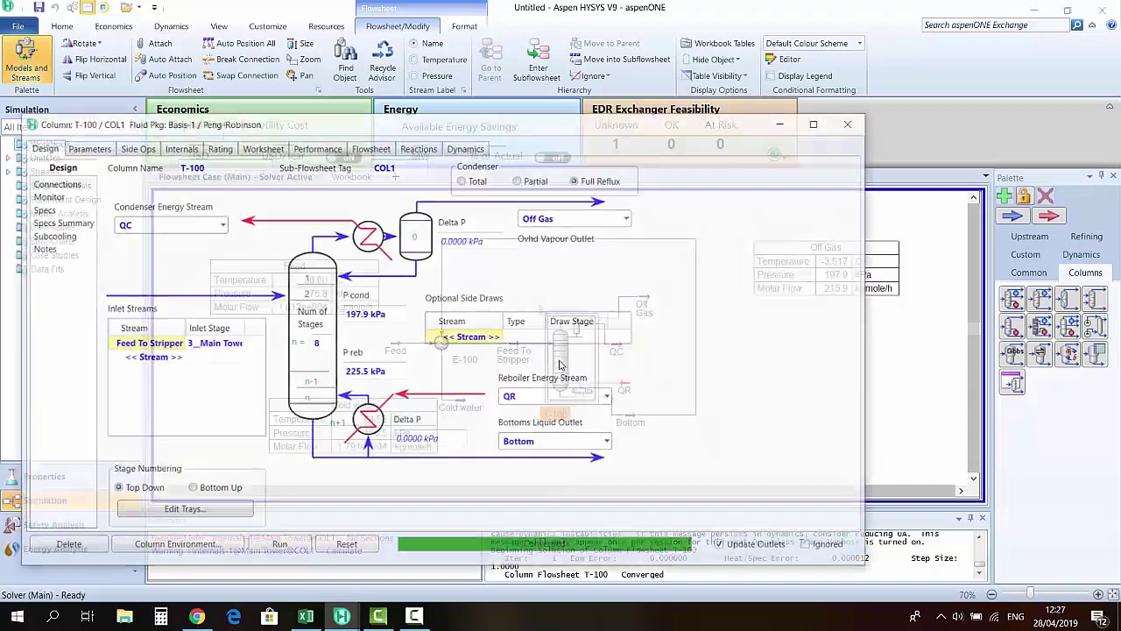
drag(488, 127, 593, 73)
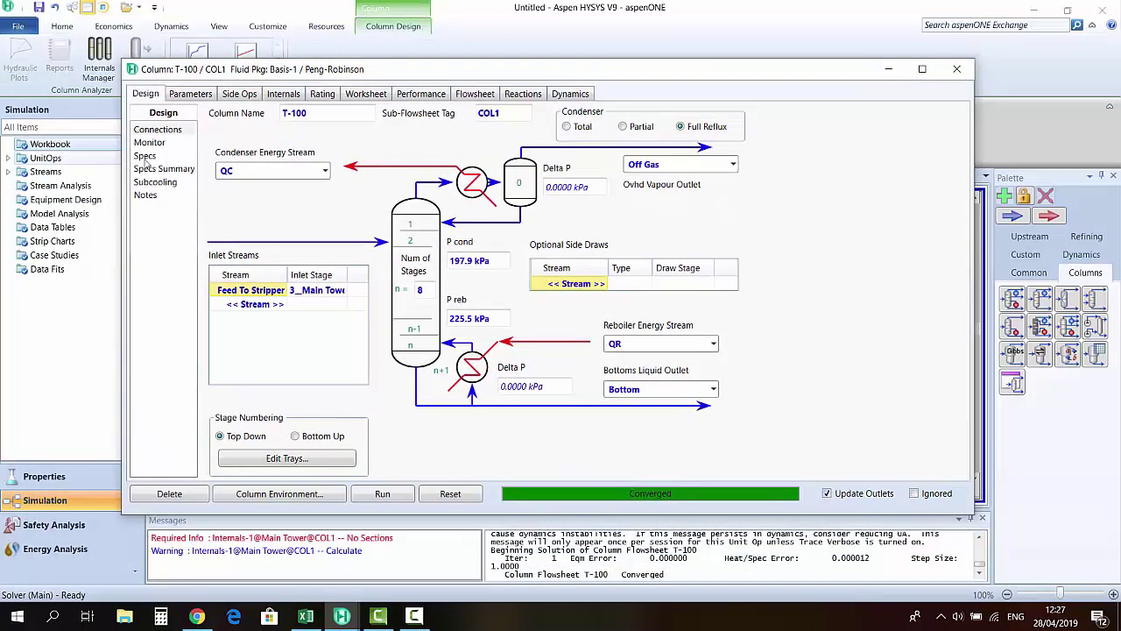
click(145, 155)
double_click(263, 198)
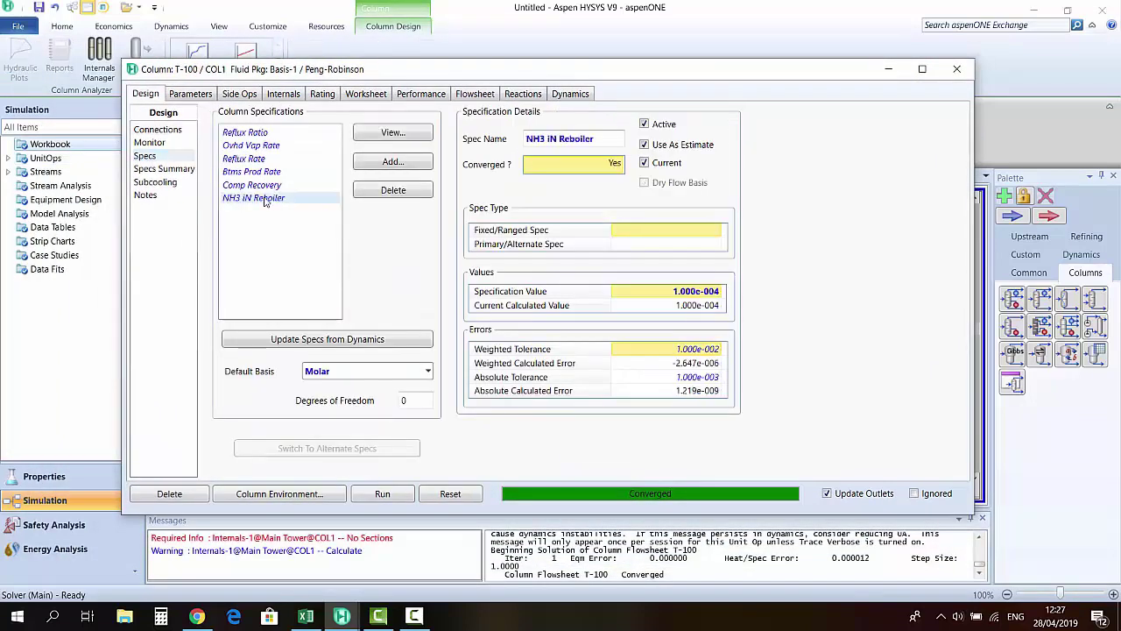
Try to set the ammonia mole fraction spec in the reboiler to 0
click(267, 251)
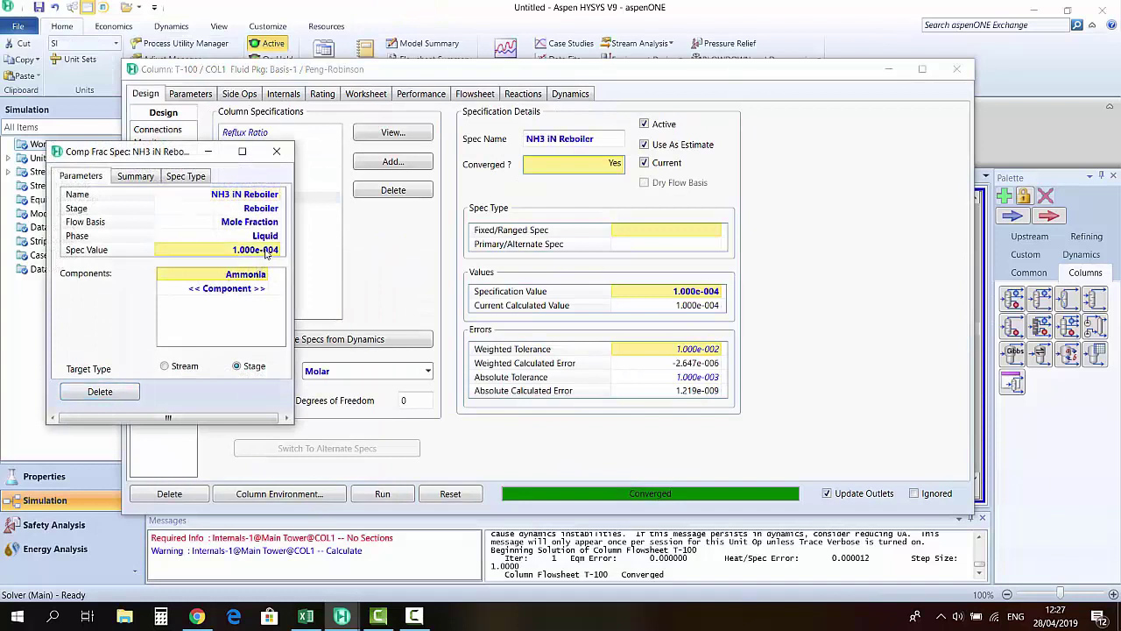
text(0)
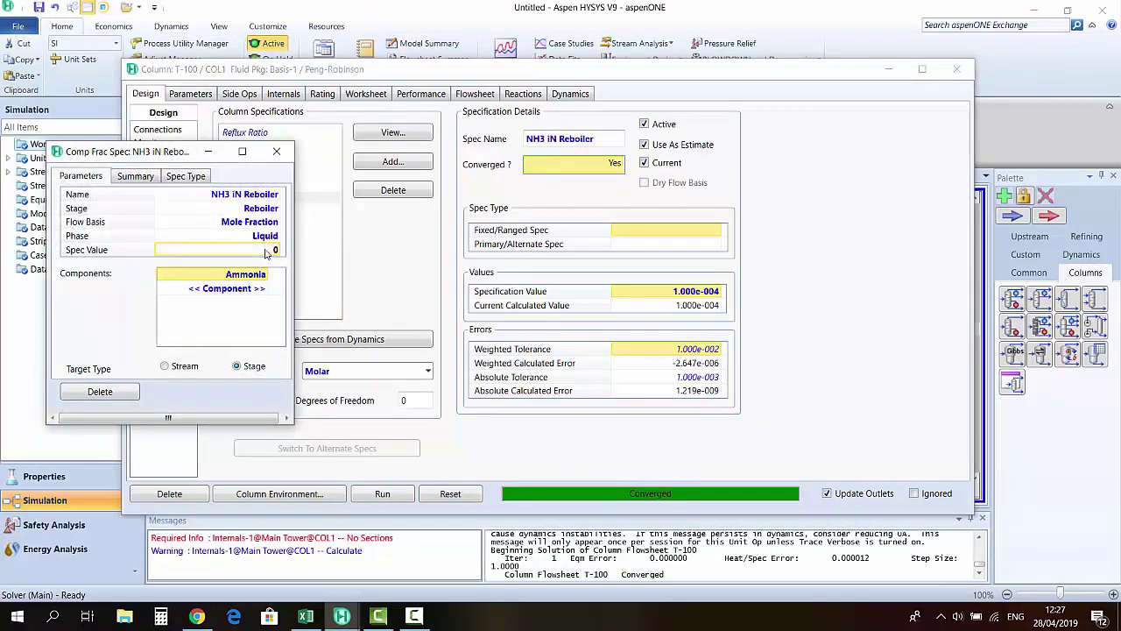
key(Return)
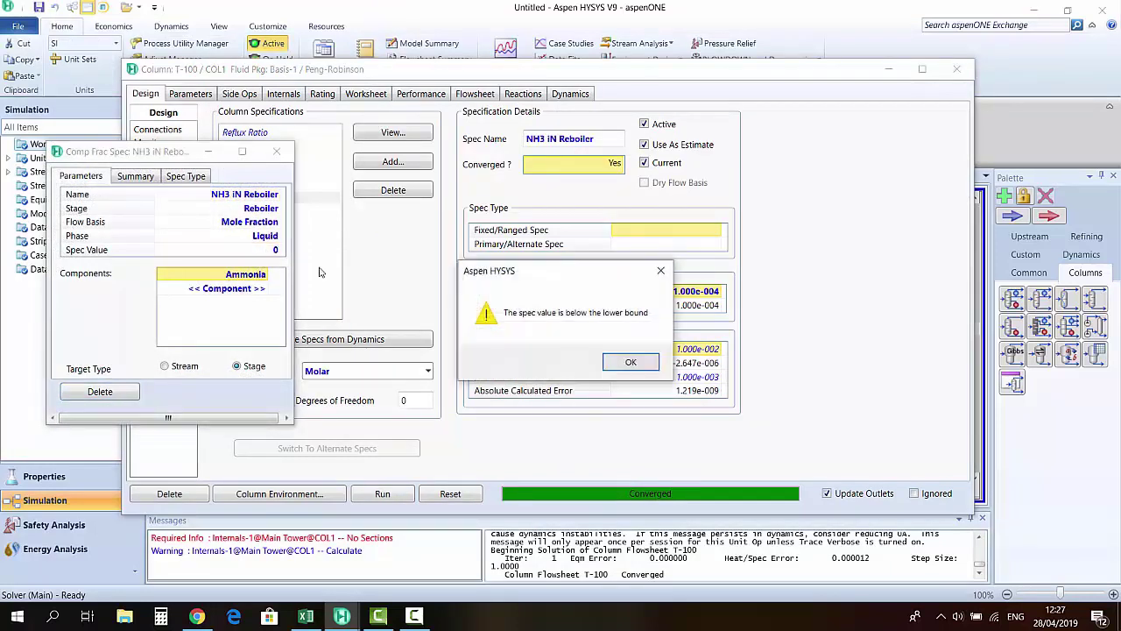
click(639, 368)
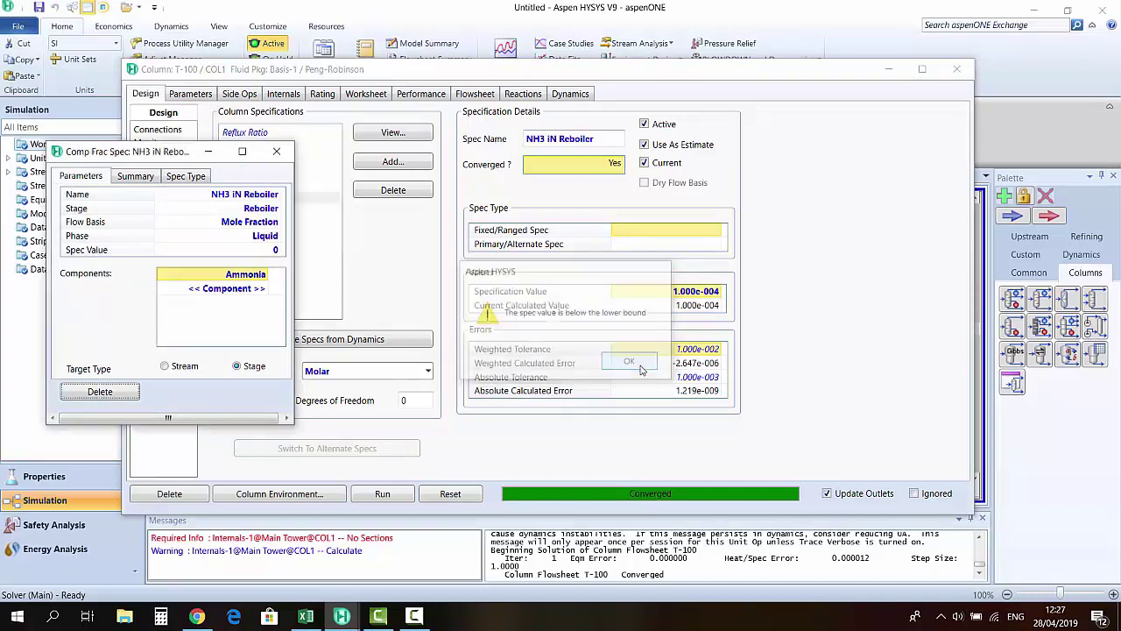
Set the NH3 iN Reboiler spec value to 0.00001 and close the specification and column windows
click(272, 250)
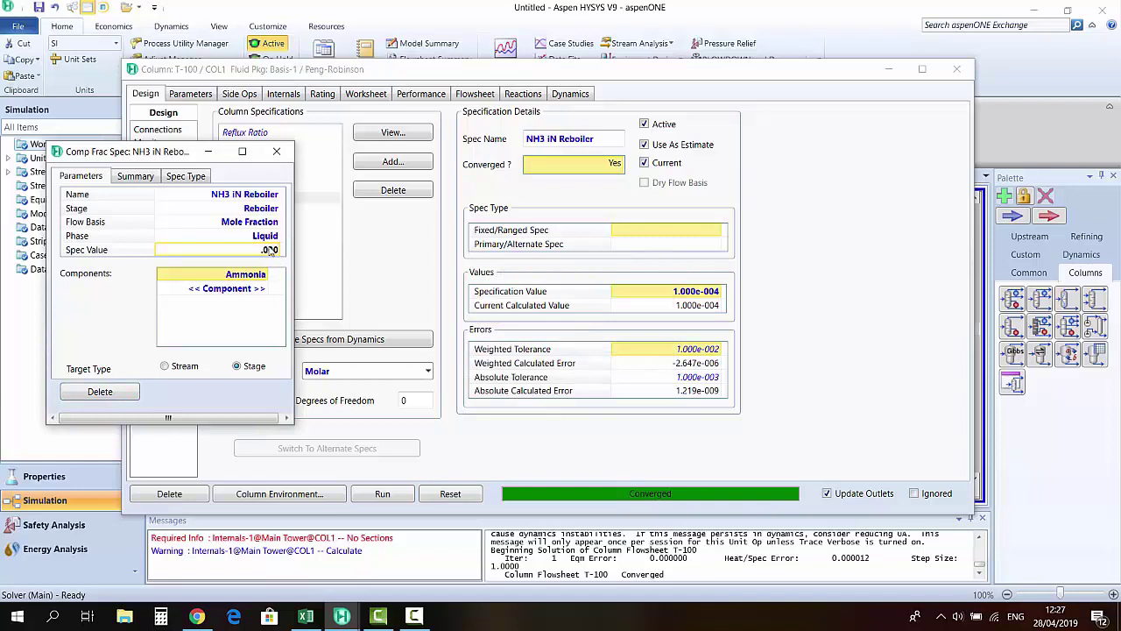
text(.00001)
key(Return)
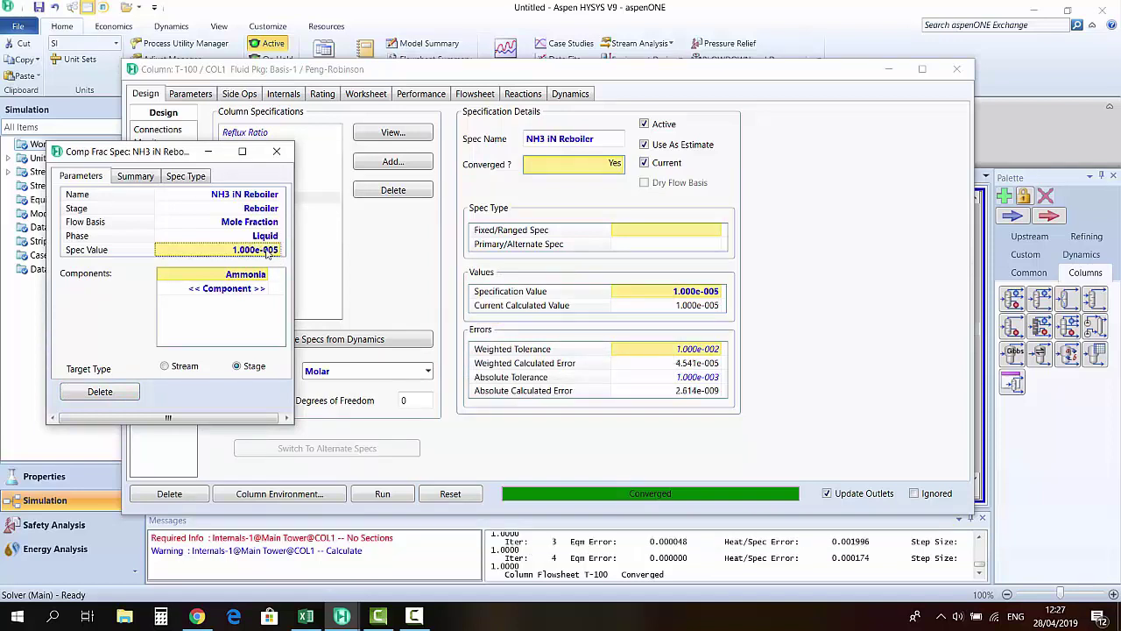
click(277, 152)
click(953, 68)
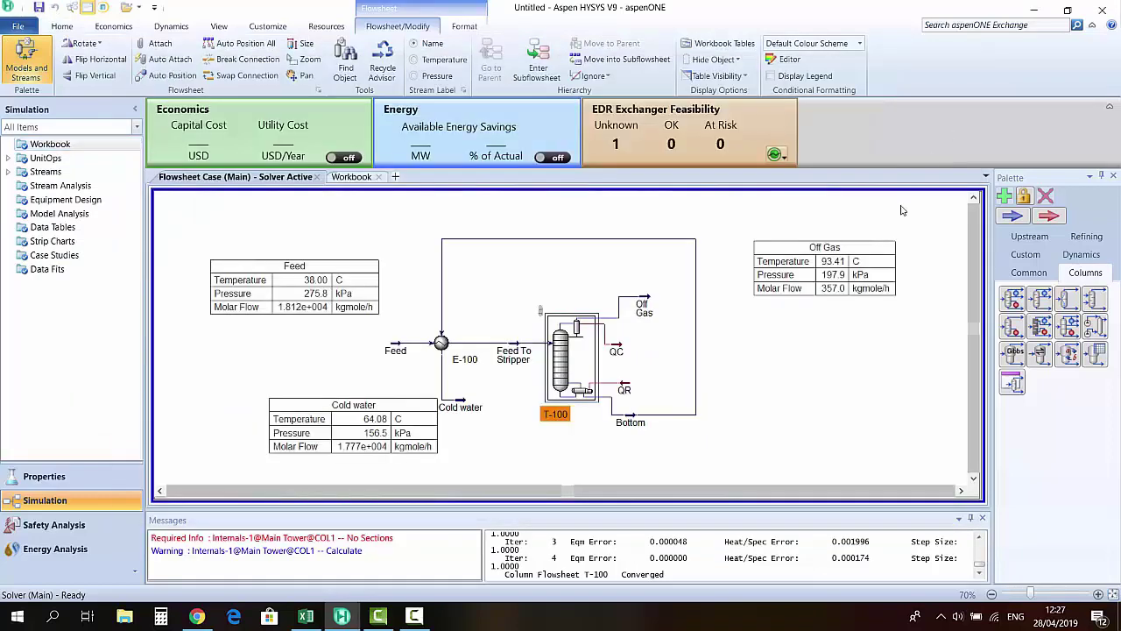
Reopen column T-100, run it again and close its window
double_click(567, 361)
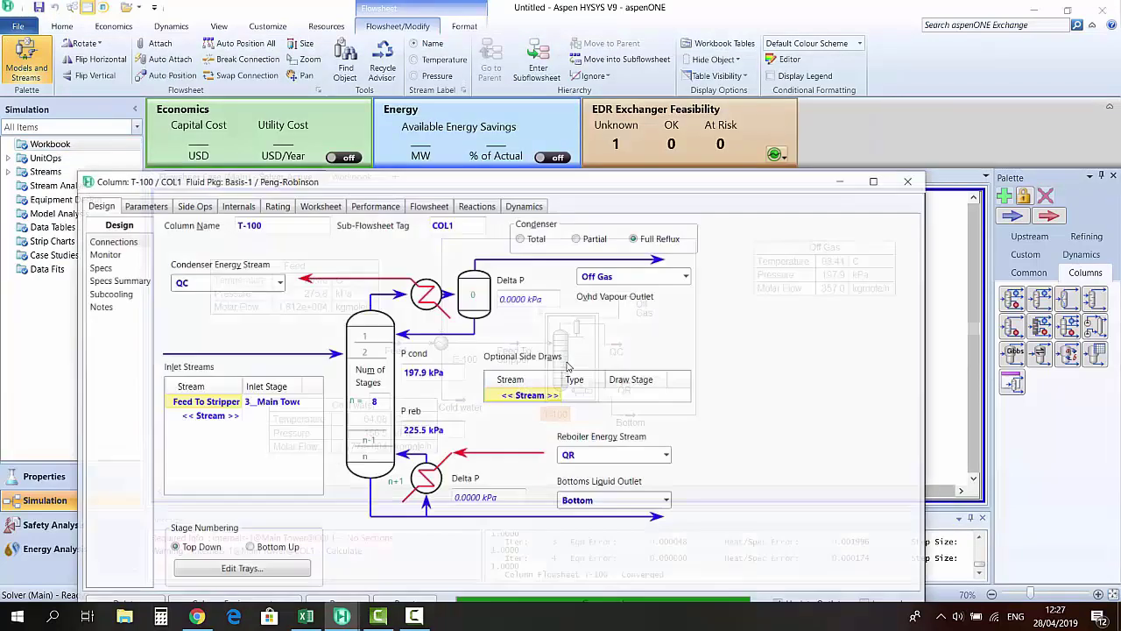
drag(626, 195, 637, 95)
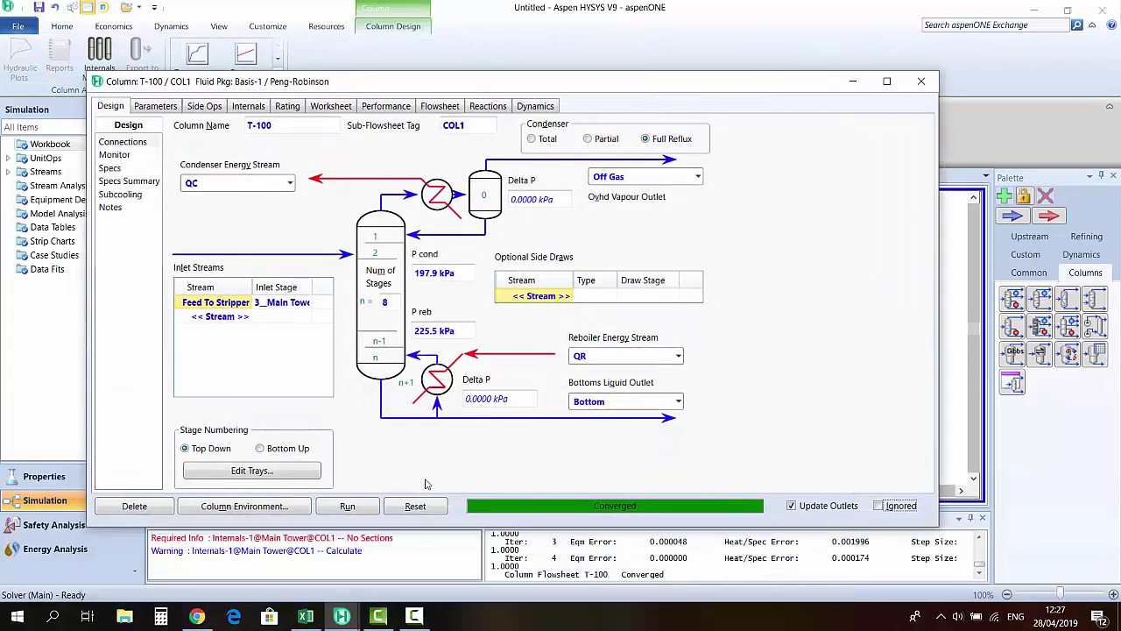
click(350, 506)
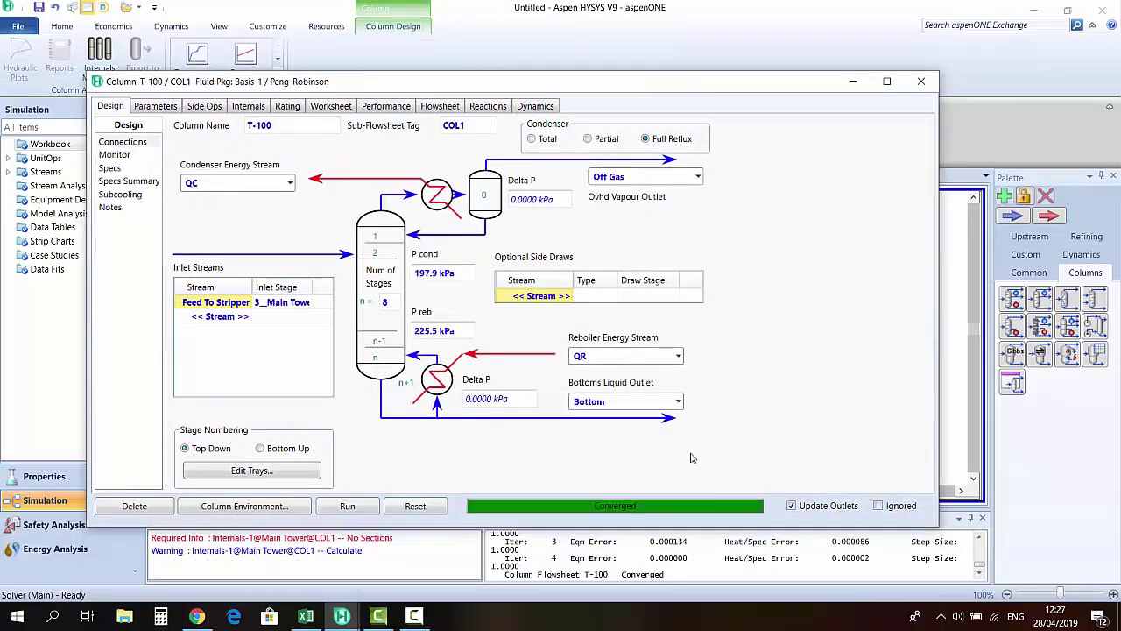
click(920, 81)
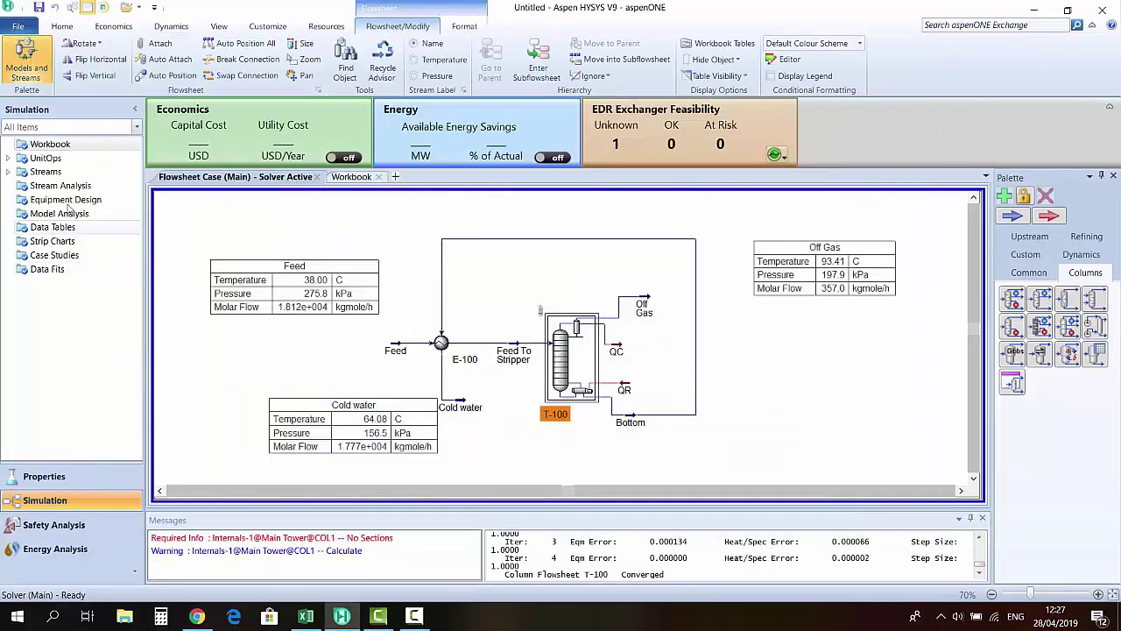
Check the recalculated stream compositions in the Workbook and return to the flowsheet
click(55, 149)
click(262, 202)
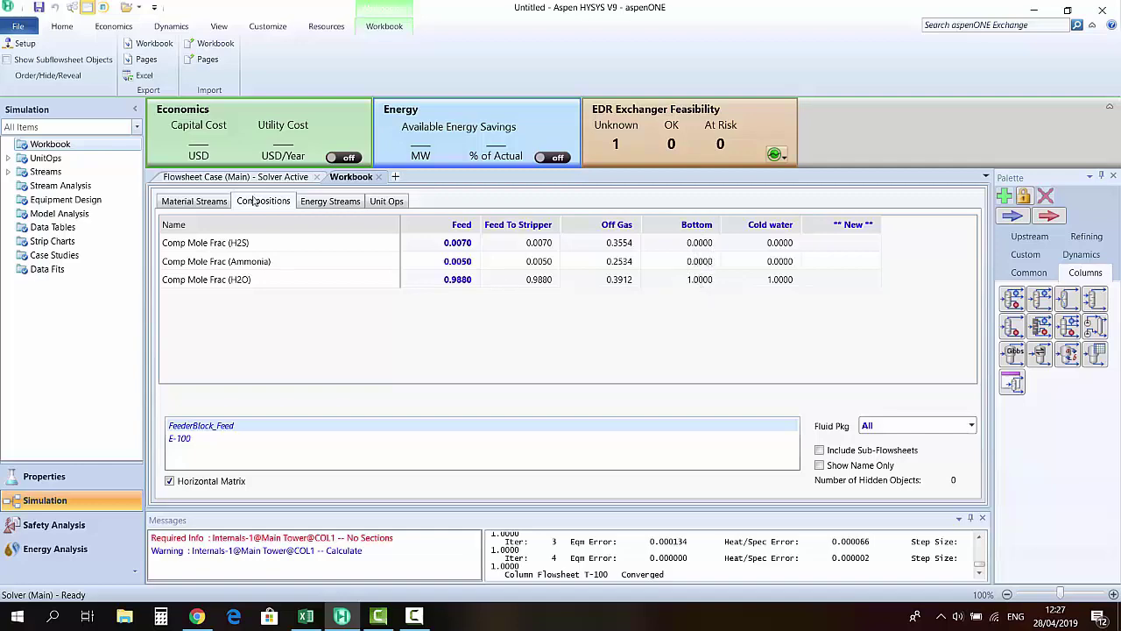
click(235, 176)
click(202, 179)
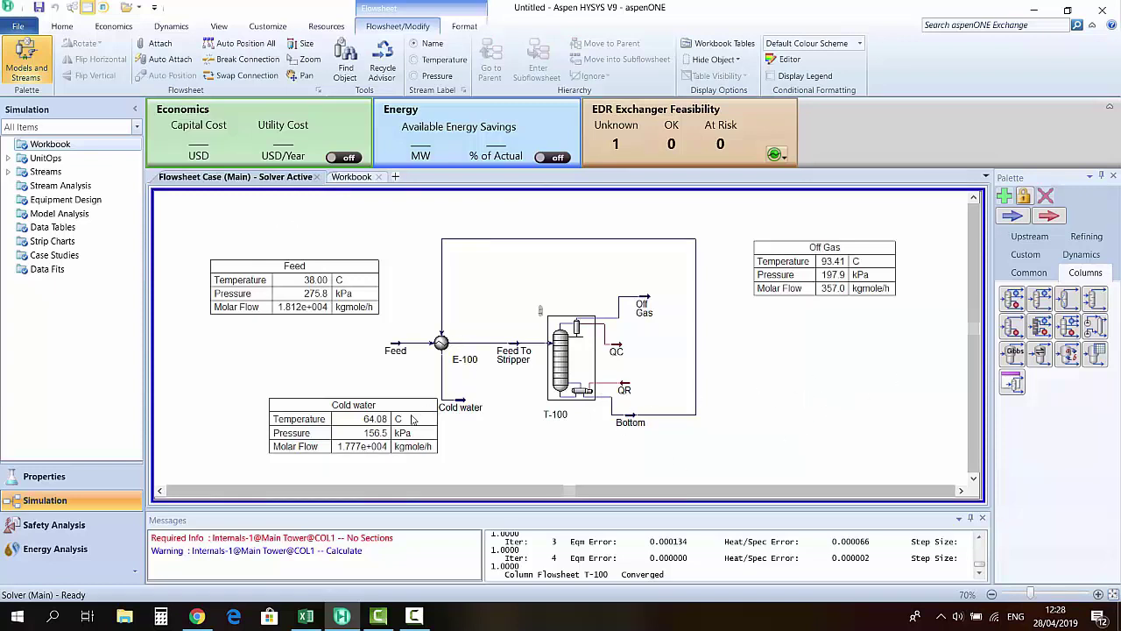
click(414, 616)
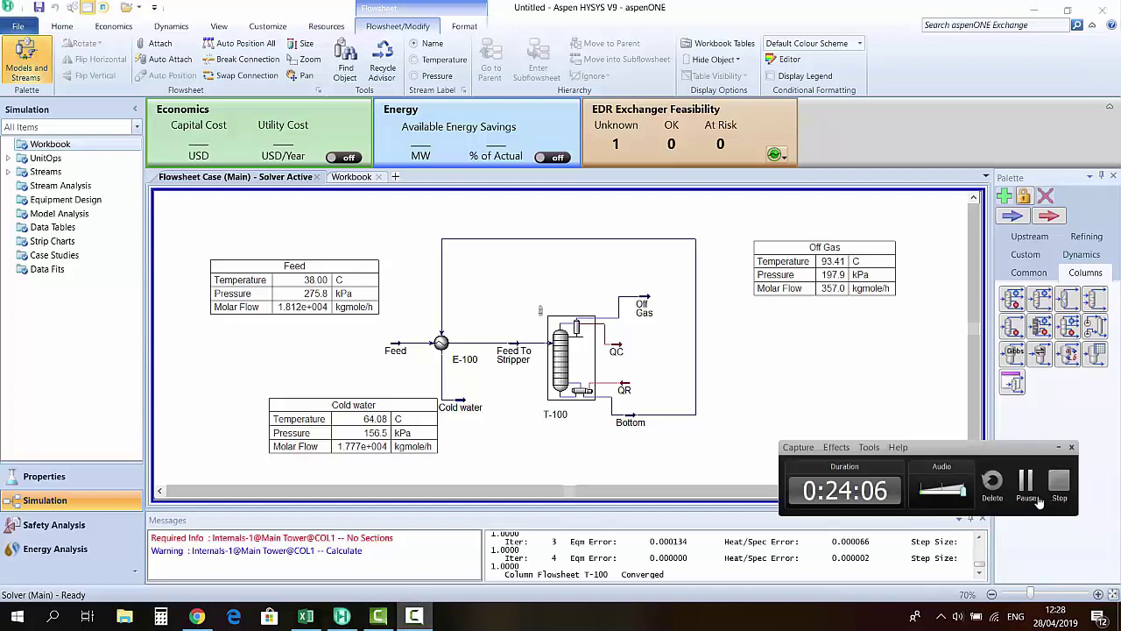